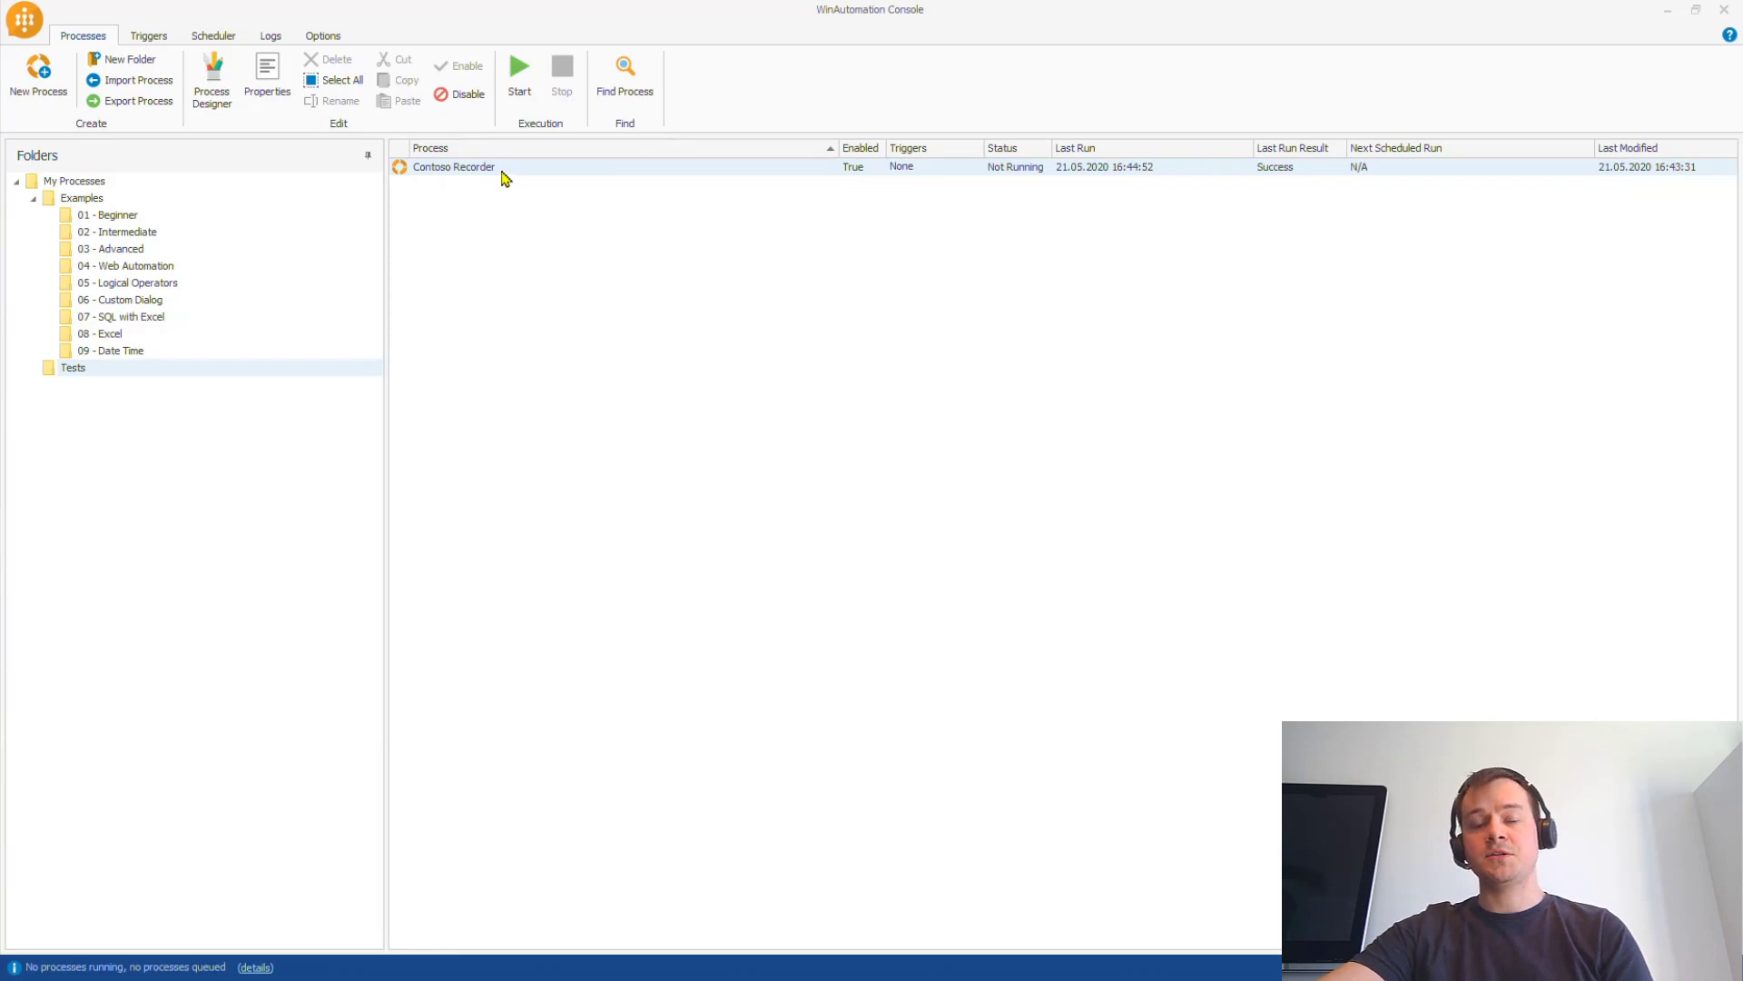
Step: Open Contoso Recorder and inspect how arguments 0-3 are stored as Account, Contact, Amount and Status
{"action": "double_click", "coordinate": [502, 171]}
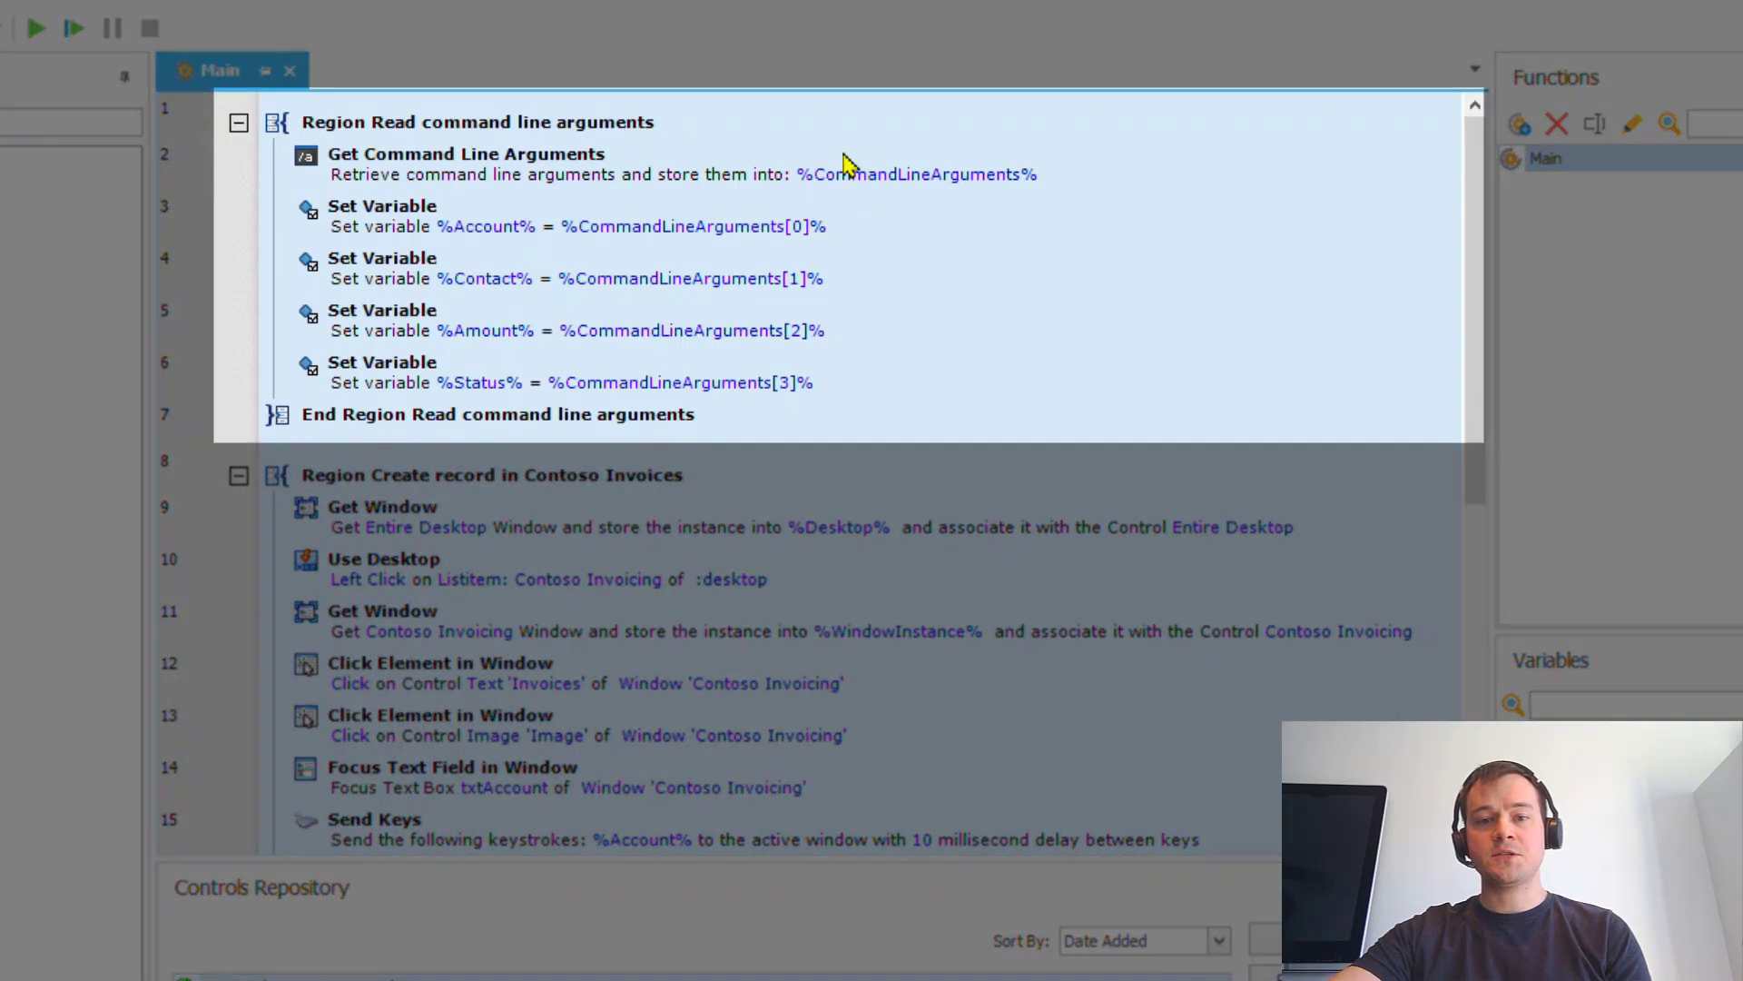
{"action": "left_click", "coordinate": [844, 163]}
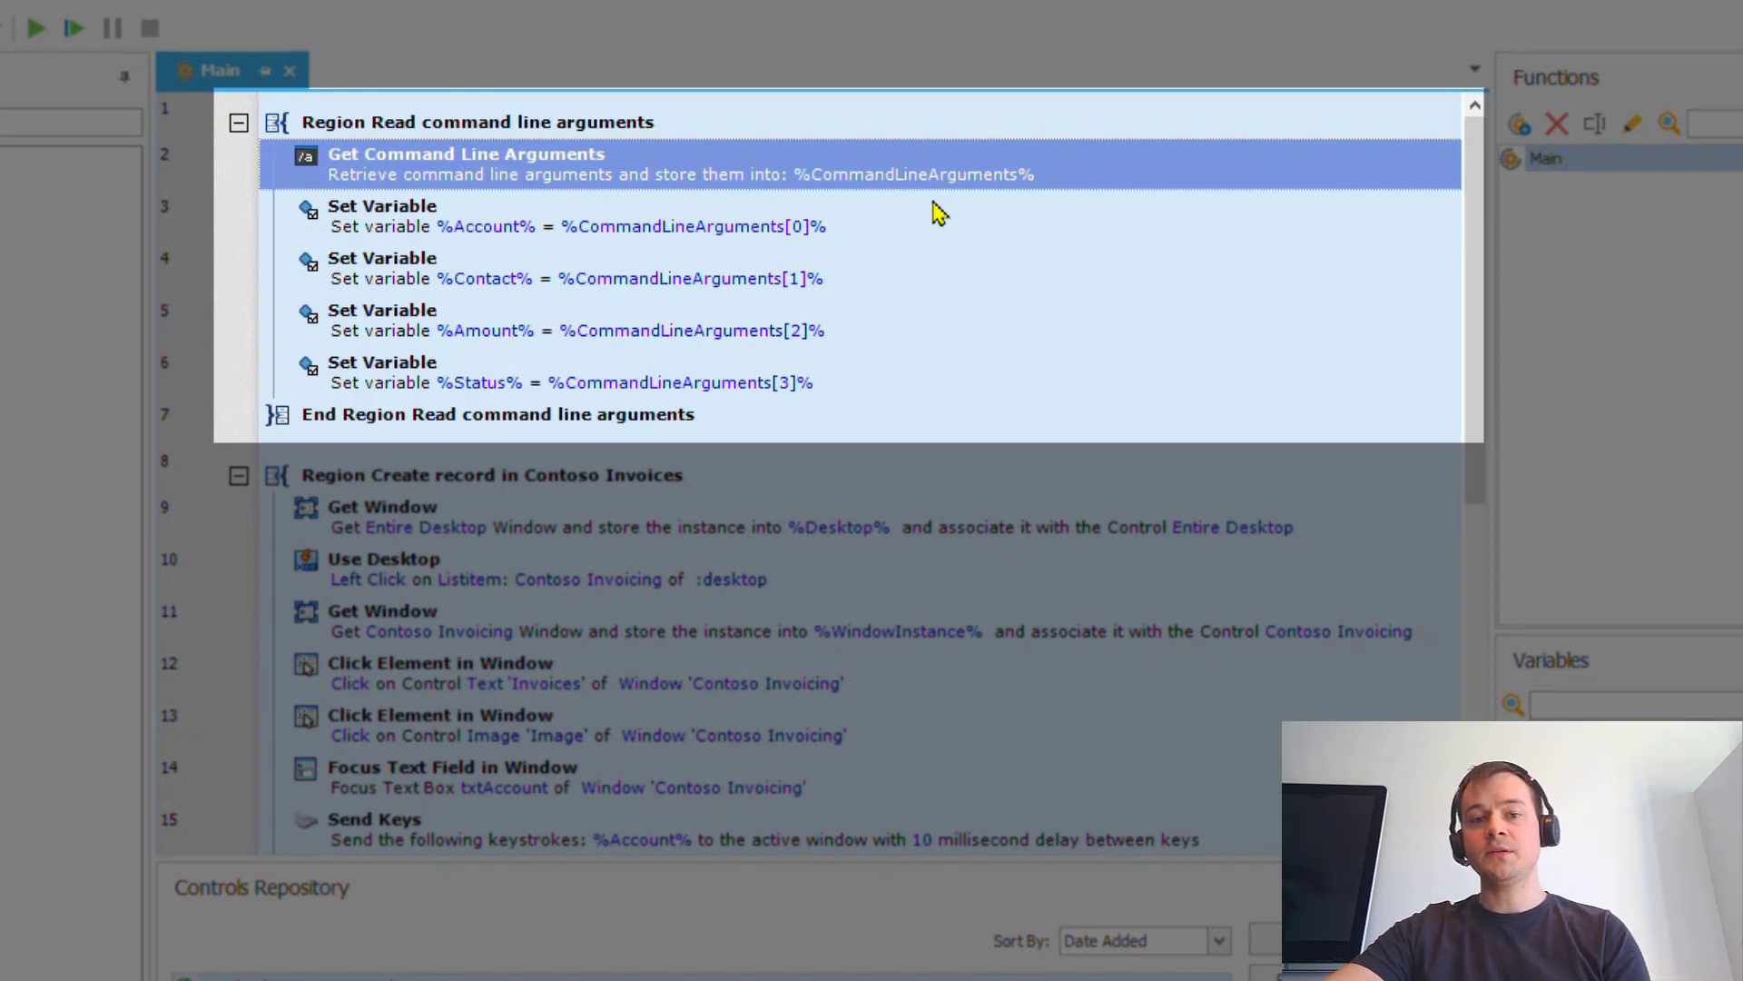
{"action": "left_click", "coordinate": [639, 227]}
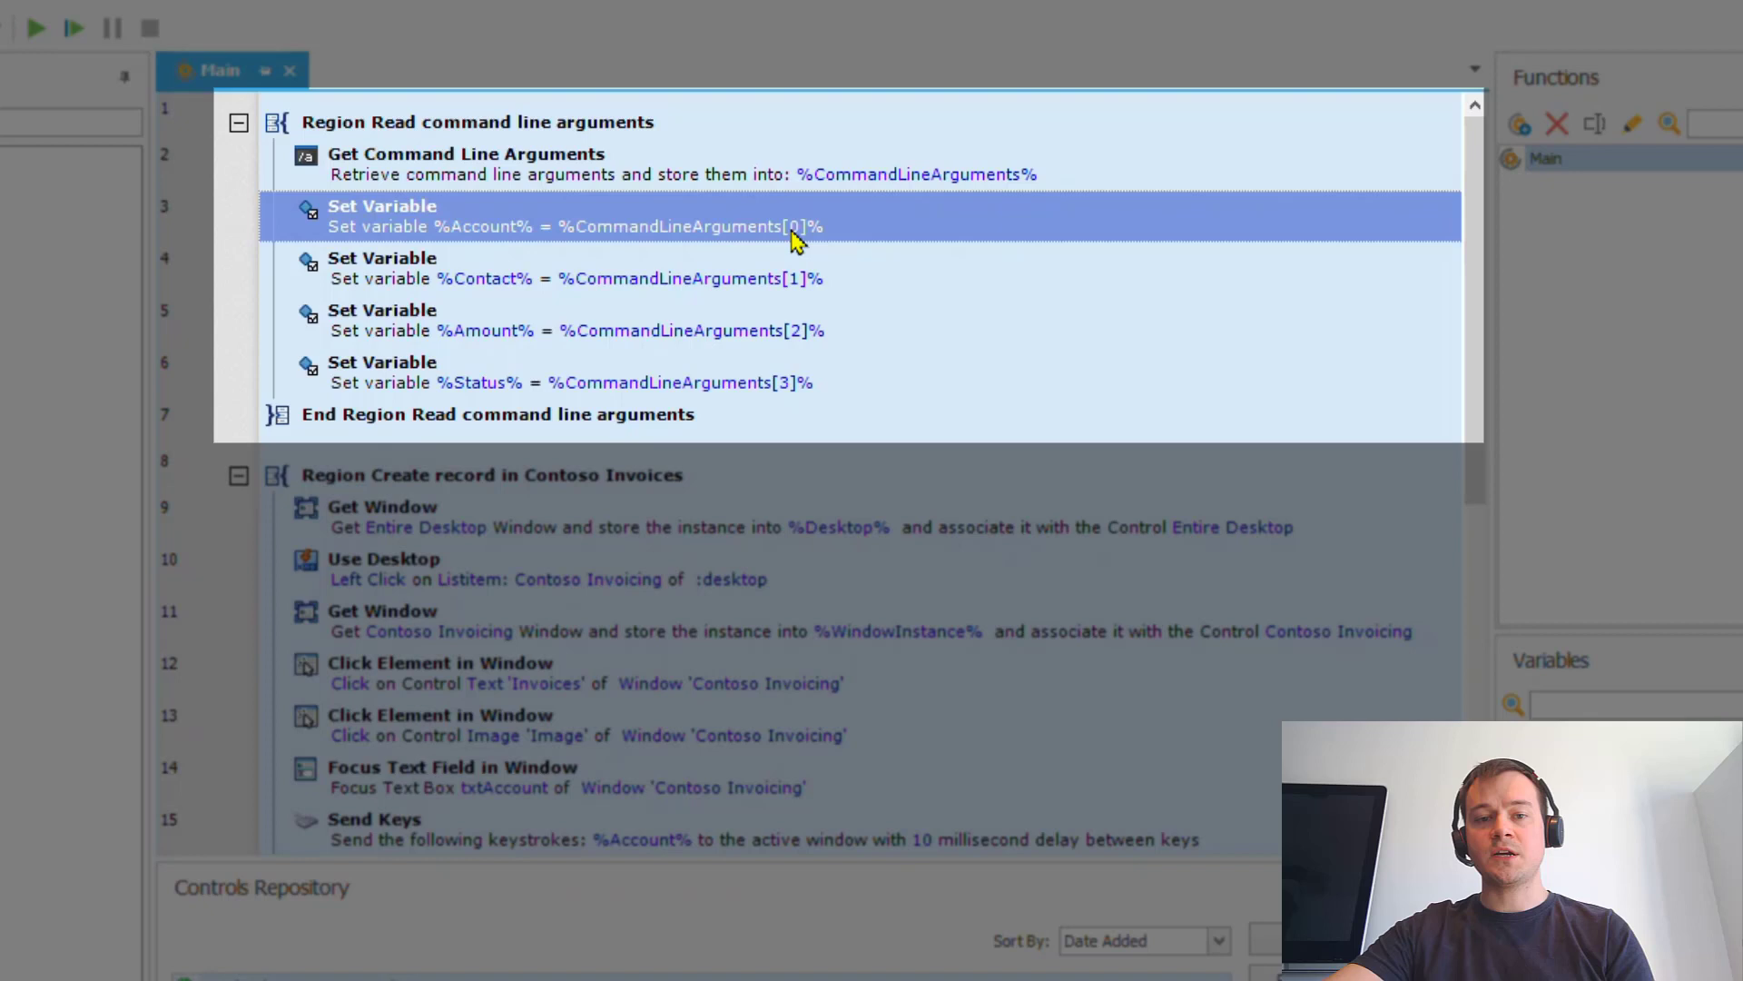
{"action": "left_click", "coordinate": [659, 277]}
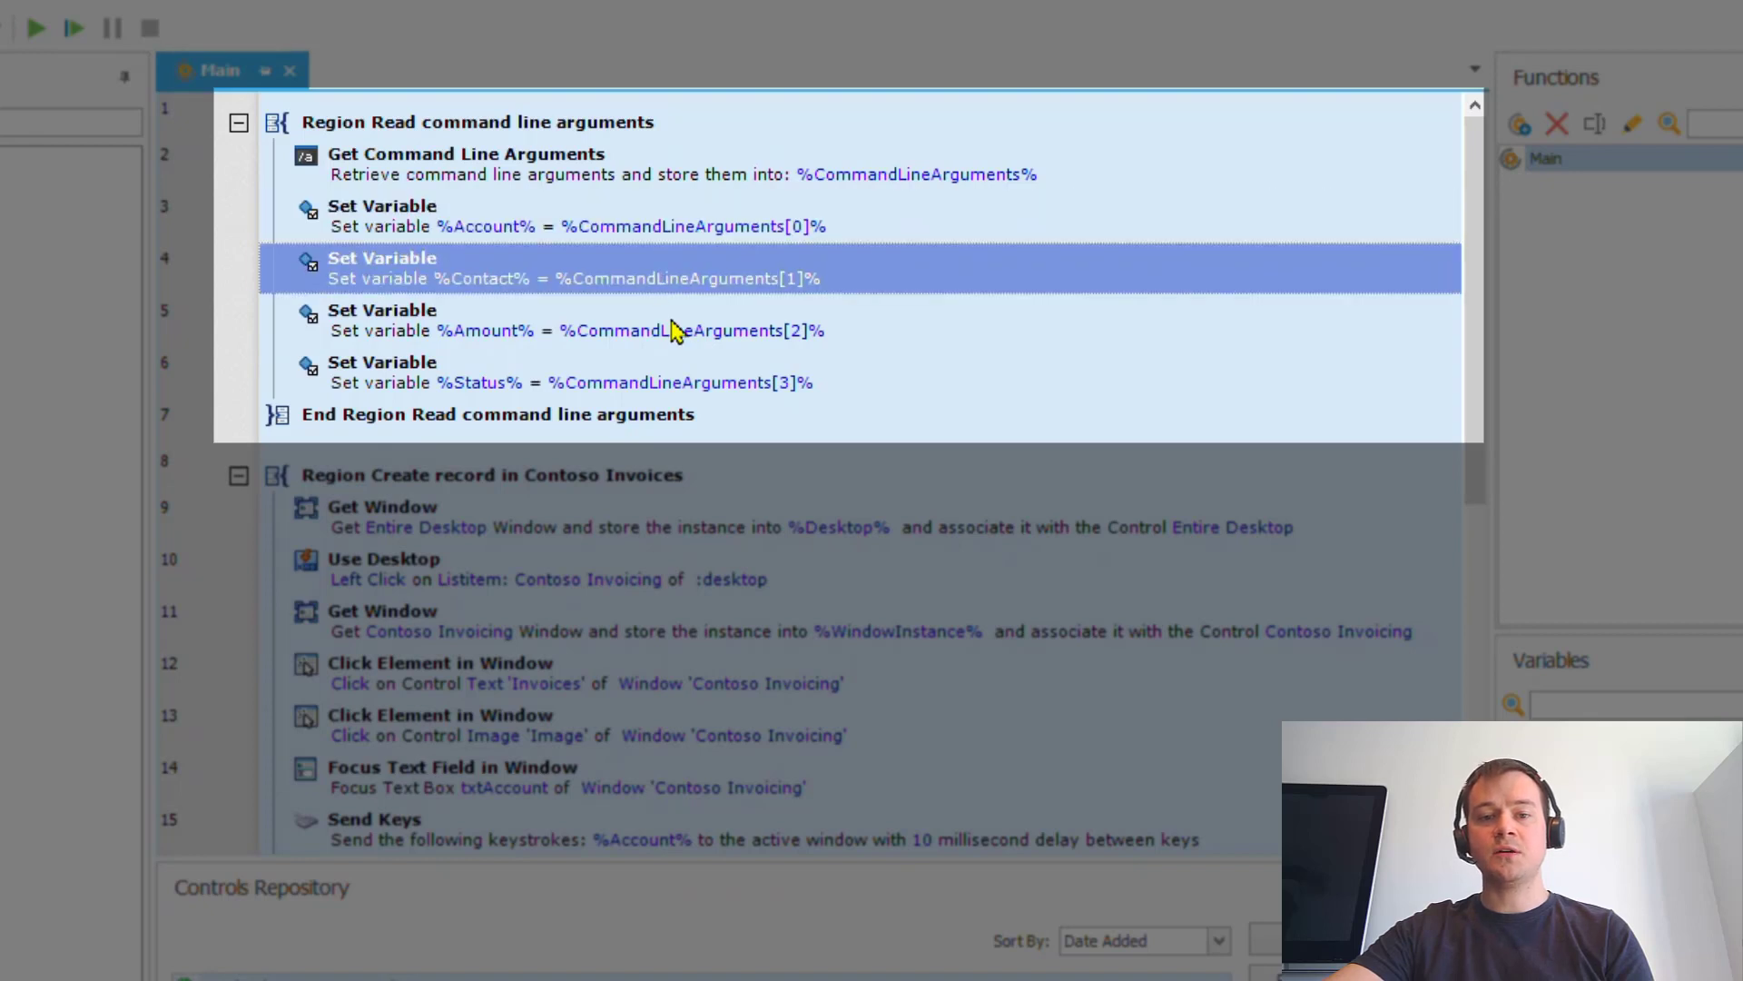
{"action": "left_click", "coordinate": [676, 332]}
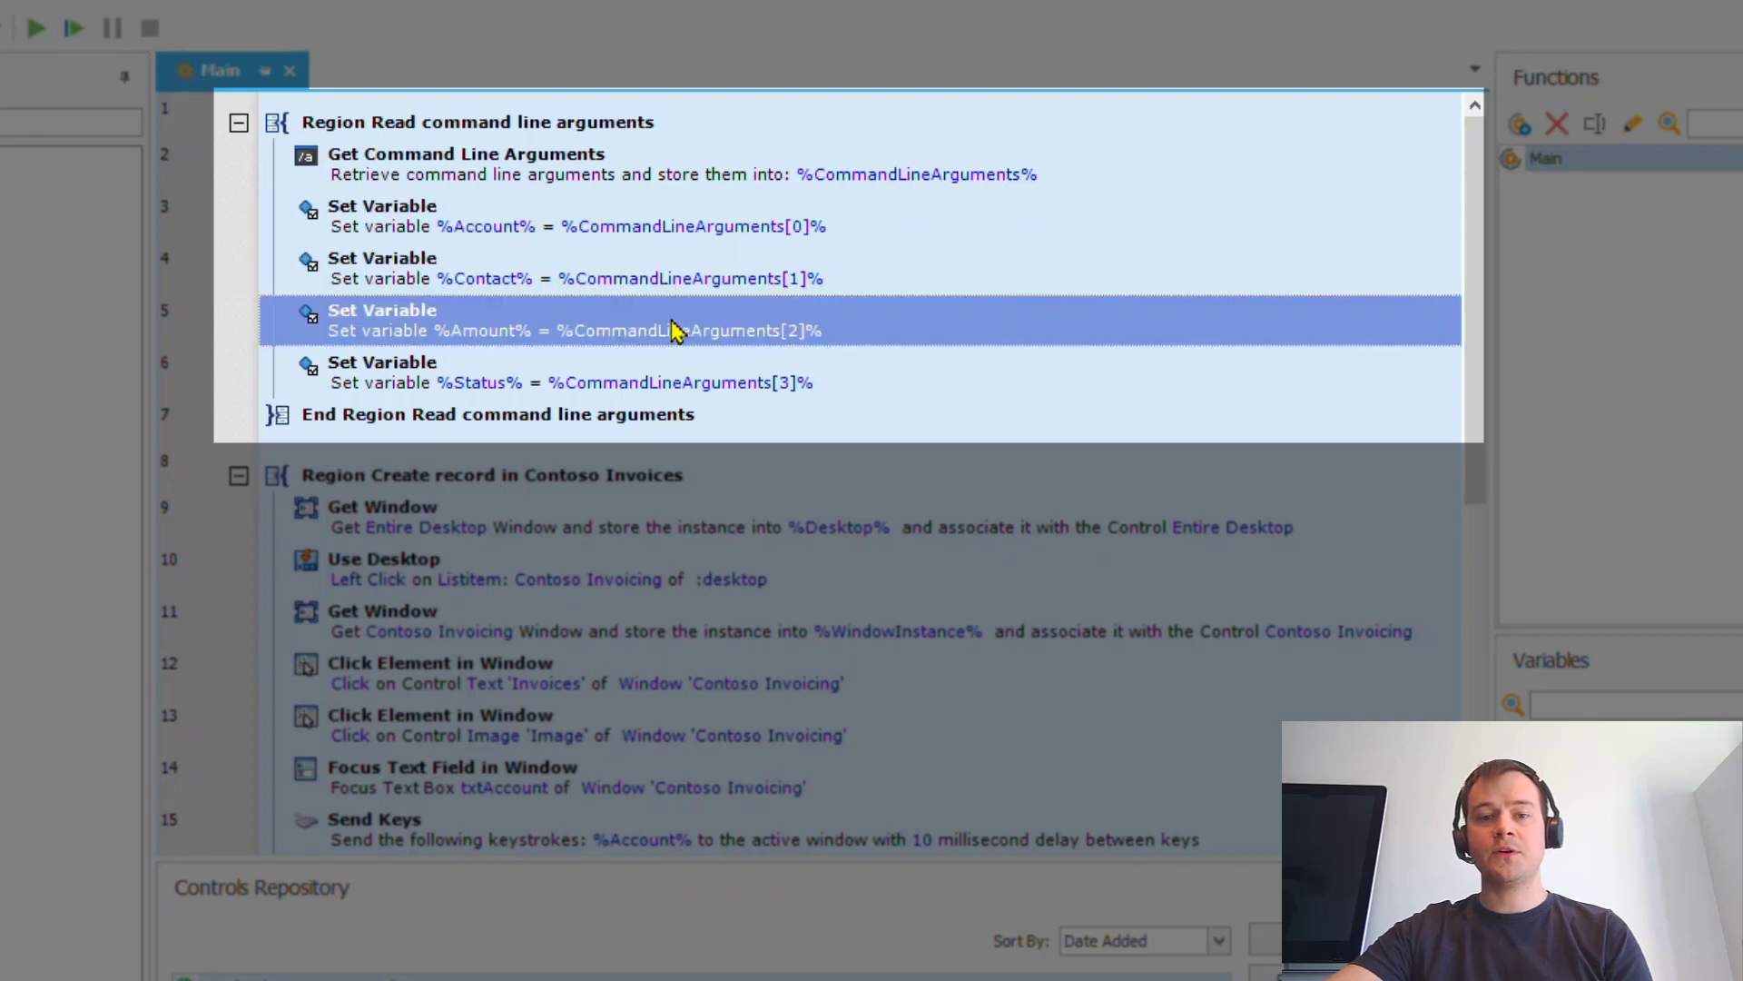
{"action": "left_click", "coordinate": [698, 383]}
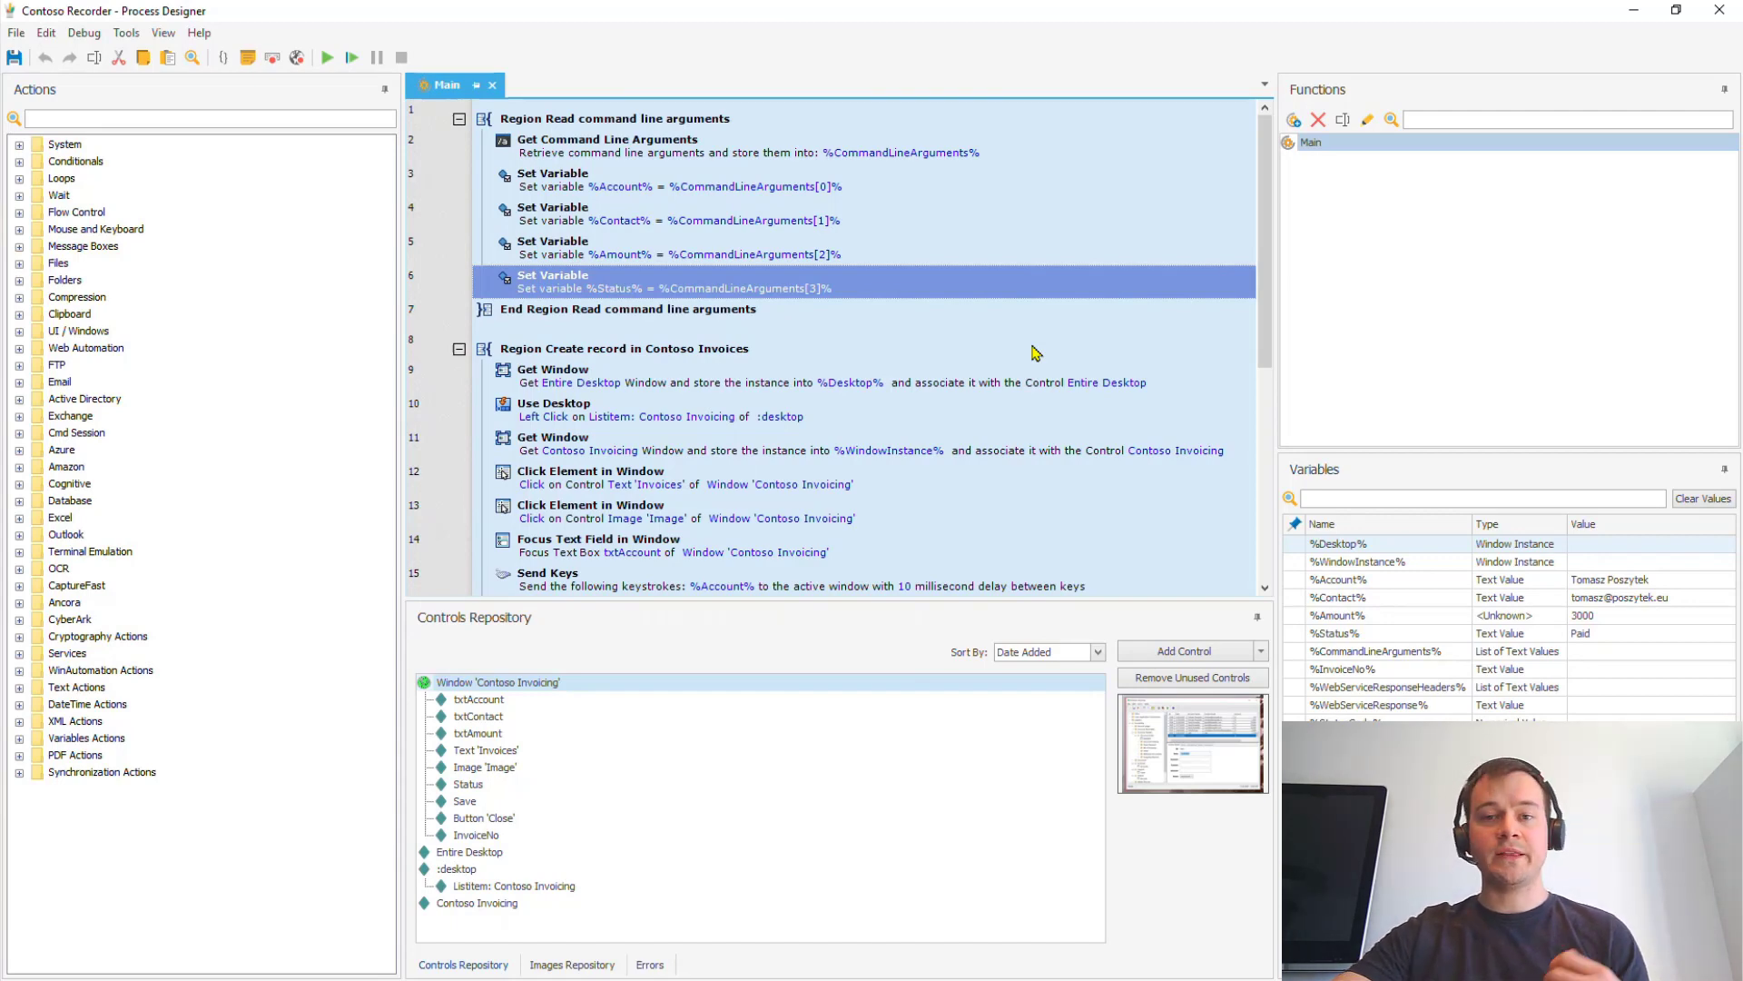
{"action": "left_click", "coordinate": [895, 516]}
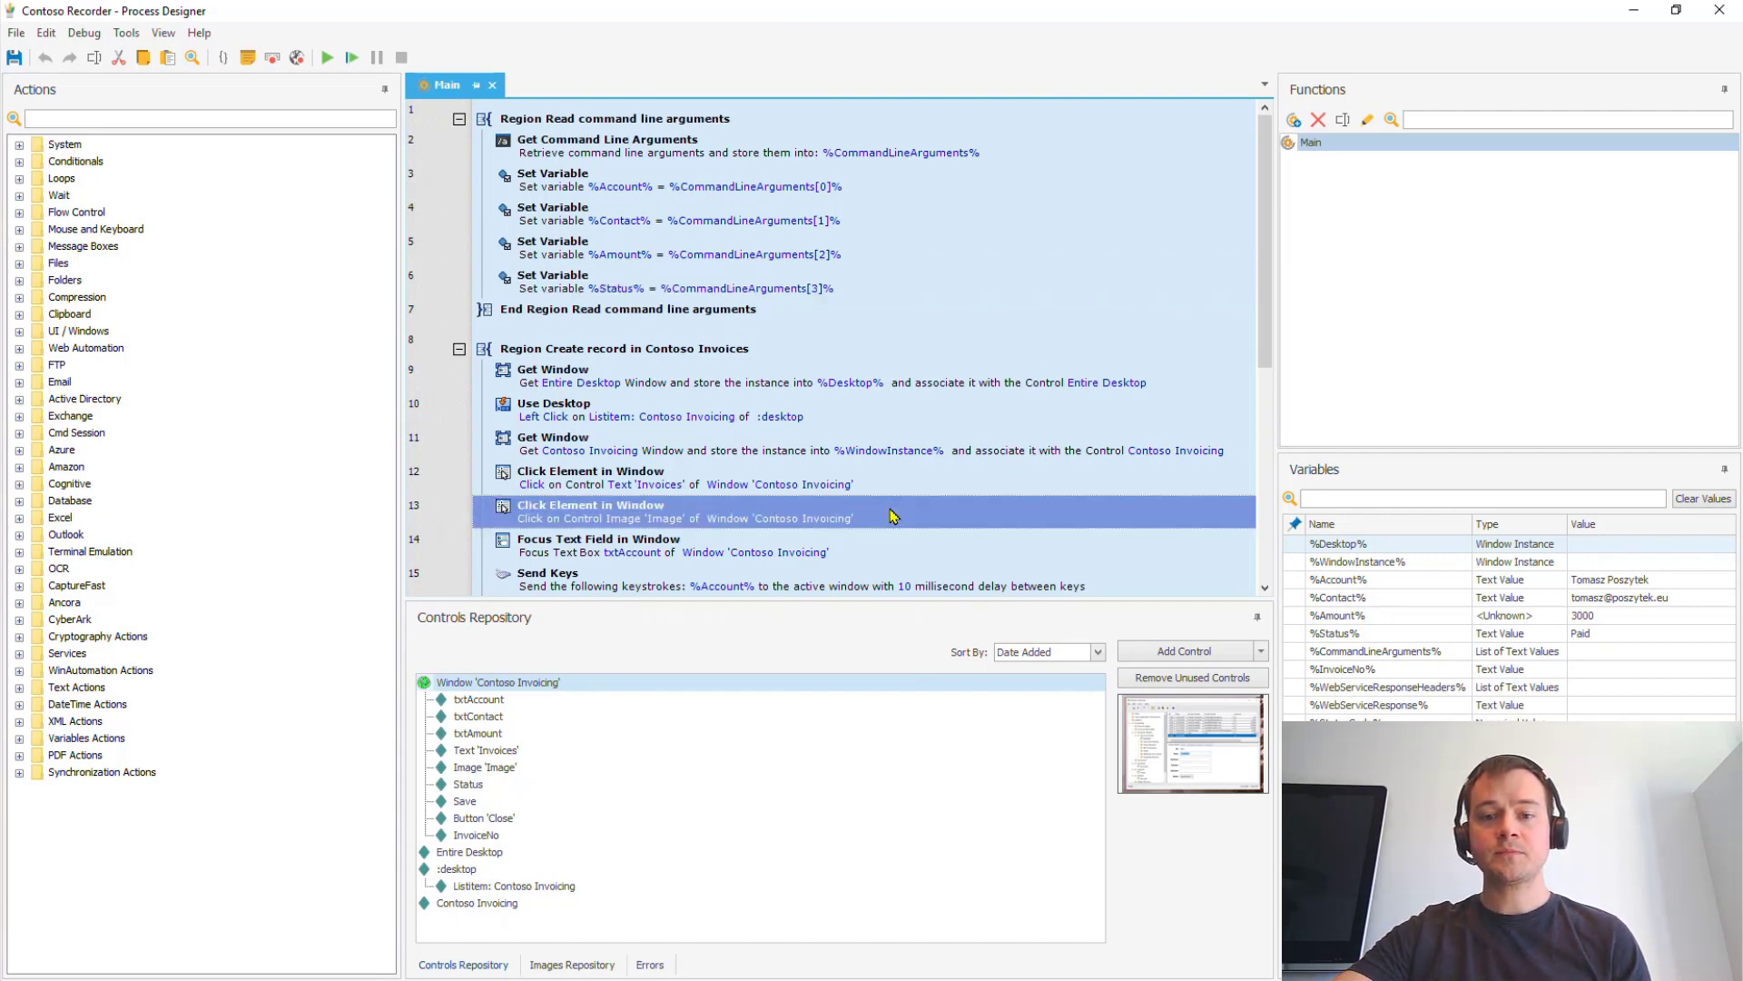
{"action": "scroll", "coordinate": [895, 516], "scroll_direction": "down", "scroll_amount": 4}
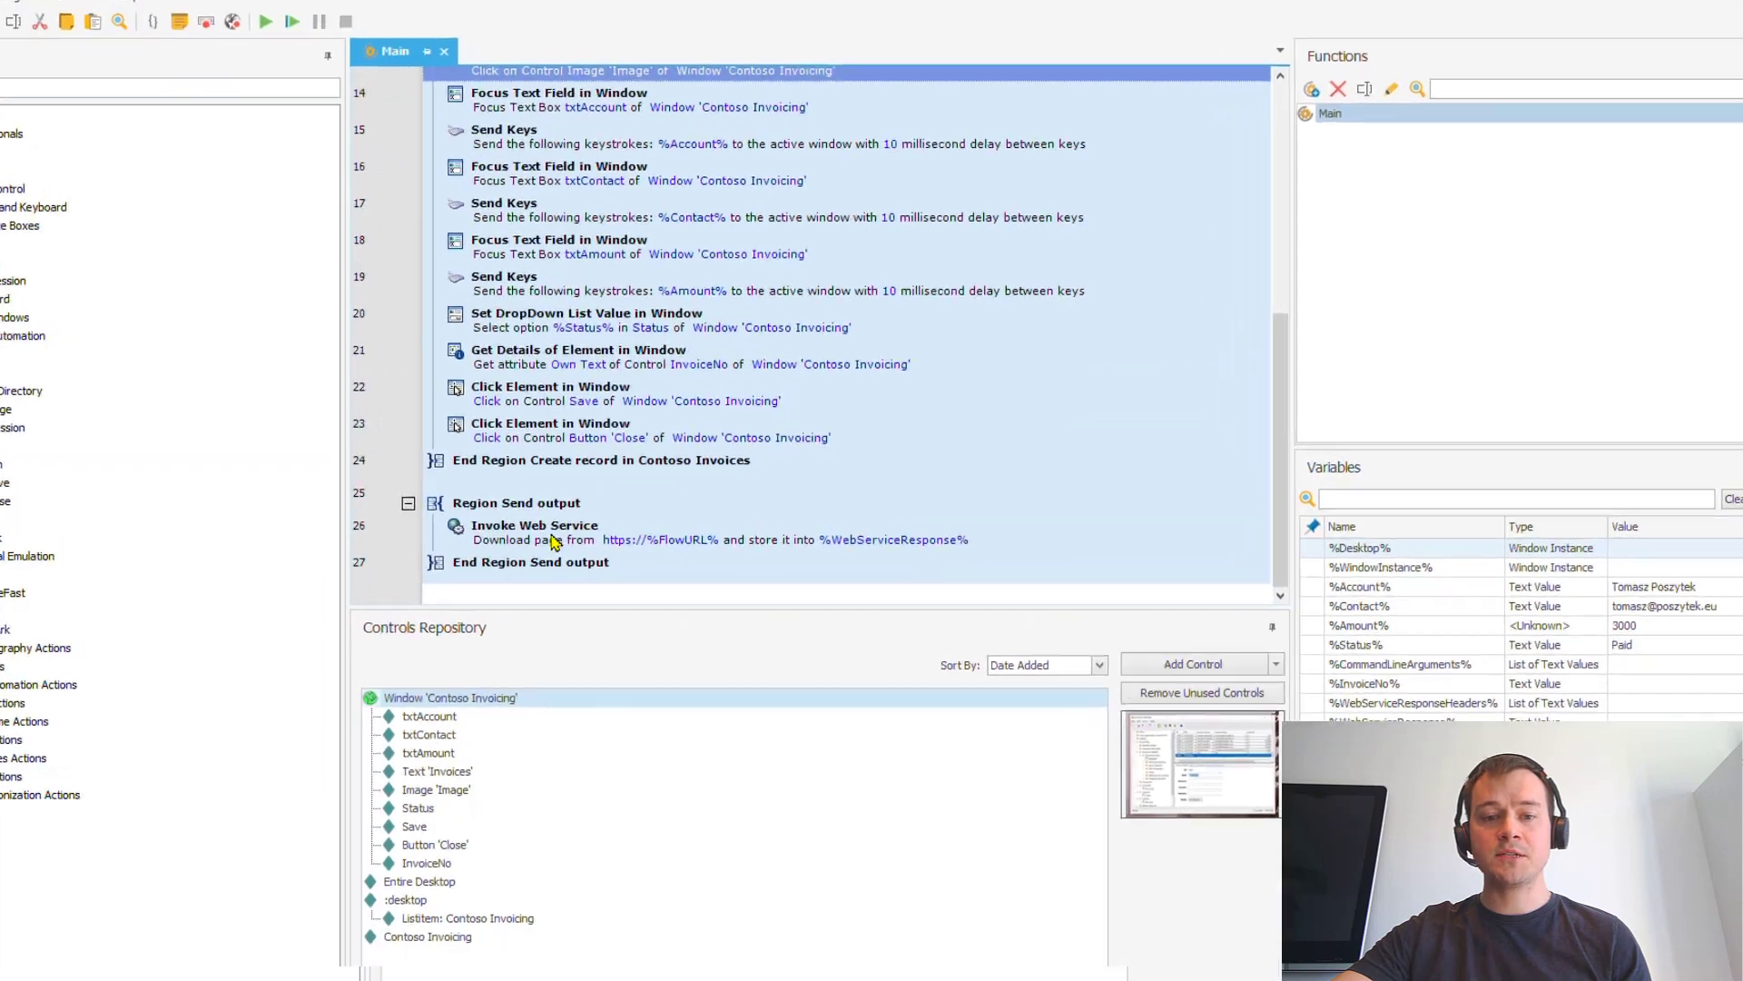
{"action": "double_click", "coordinate": [554, 541]}
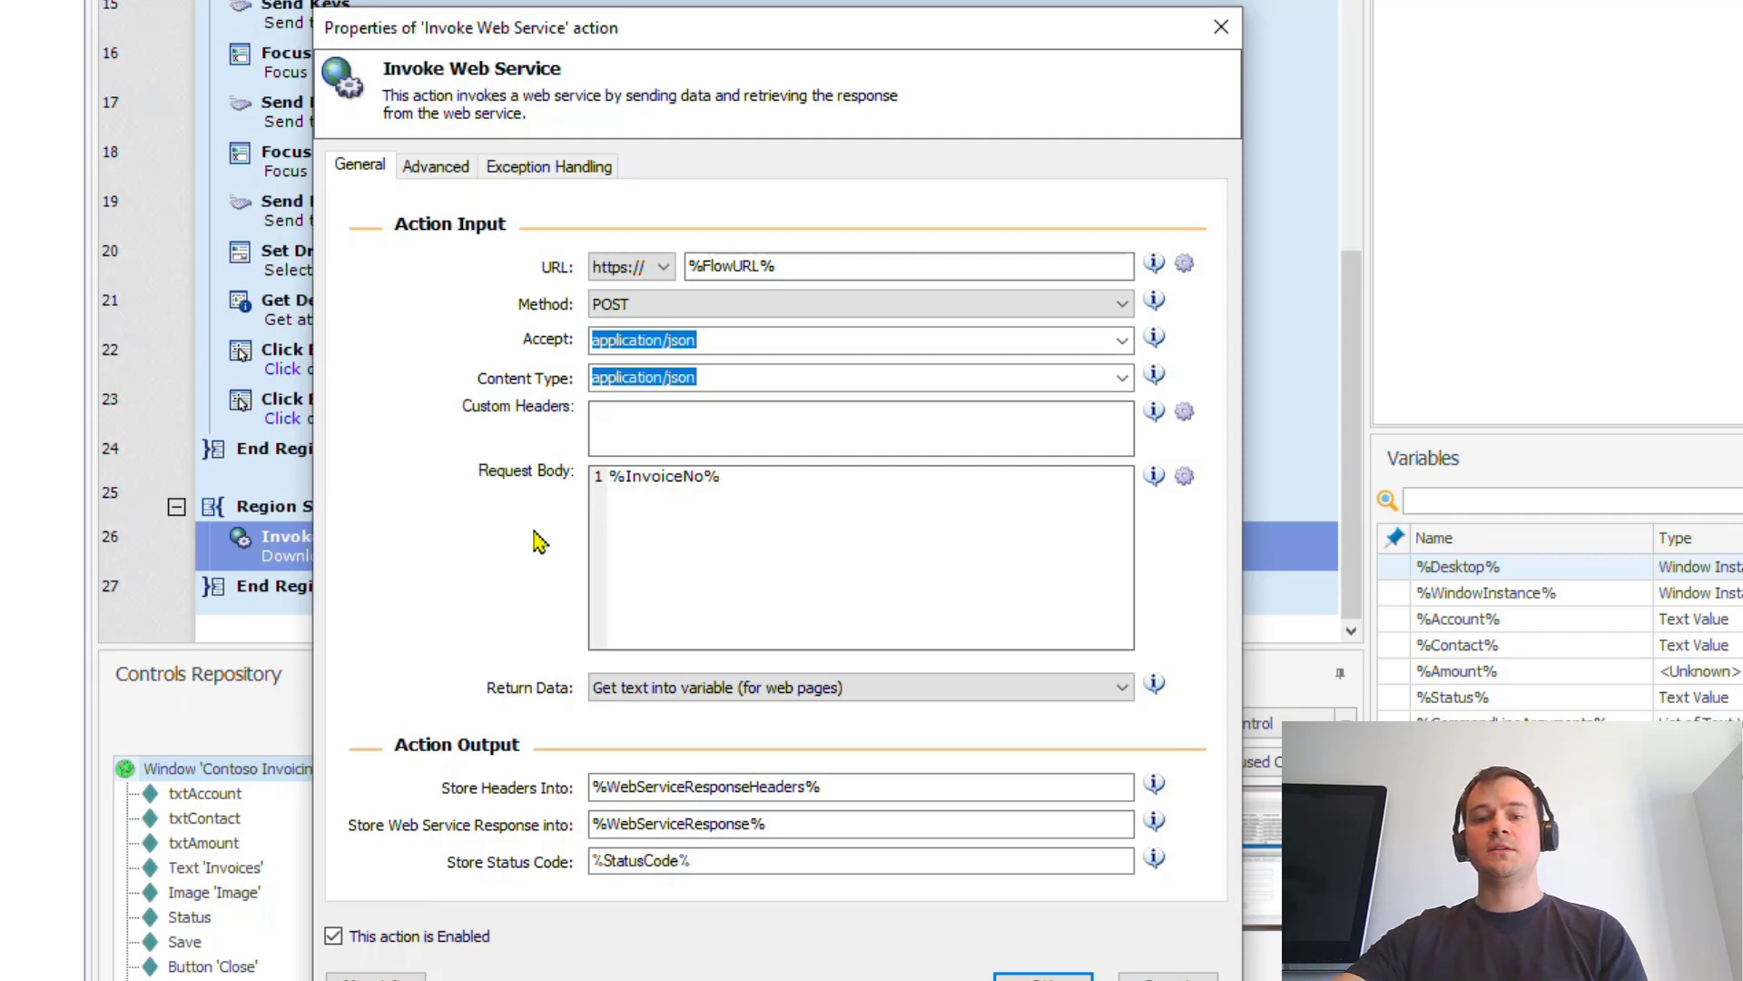
{"action": "left_click", "coordinate": [1044, 975]}
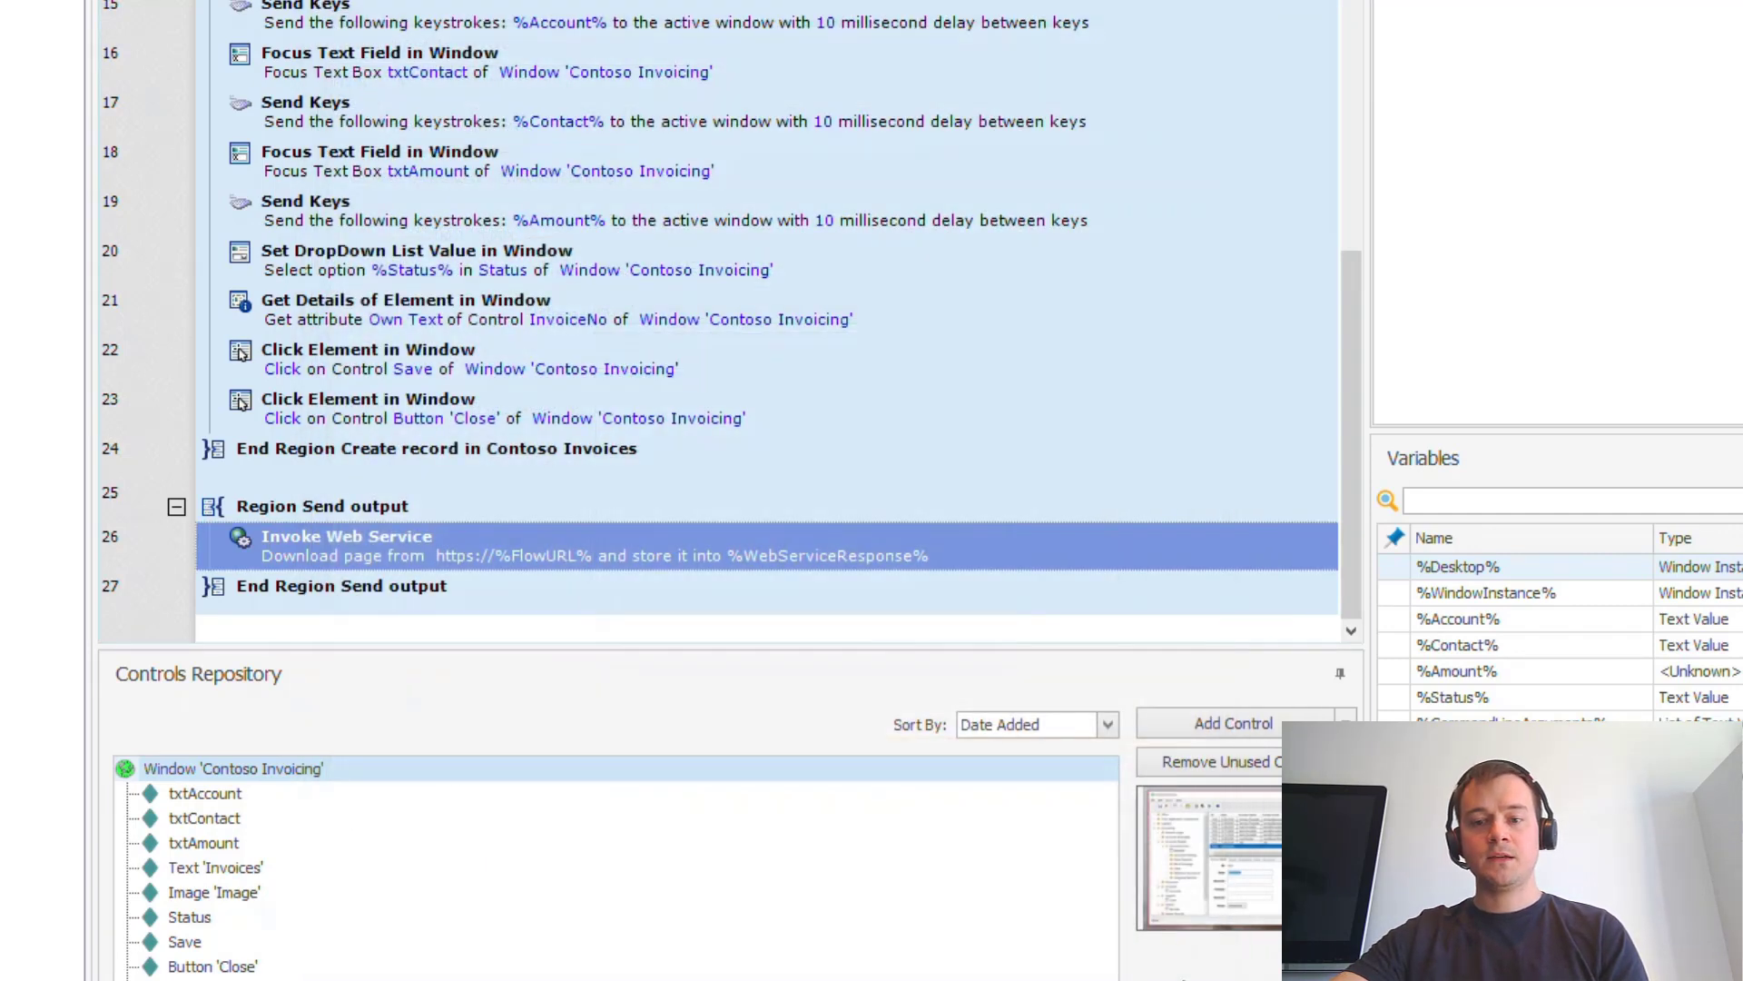
{"action": "scroll", "coordinate": [768, 100], "scroll_direction": "up", "scroll_amount": 4}
Step: Open the Trigger WinAutomation UI flow from Run a UI flow for desktop and skip past its inputs
{"action": "key", "text": "alt+Tab"}
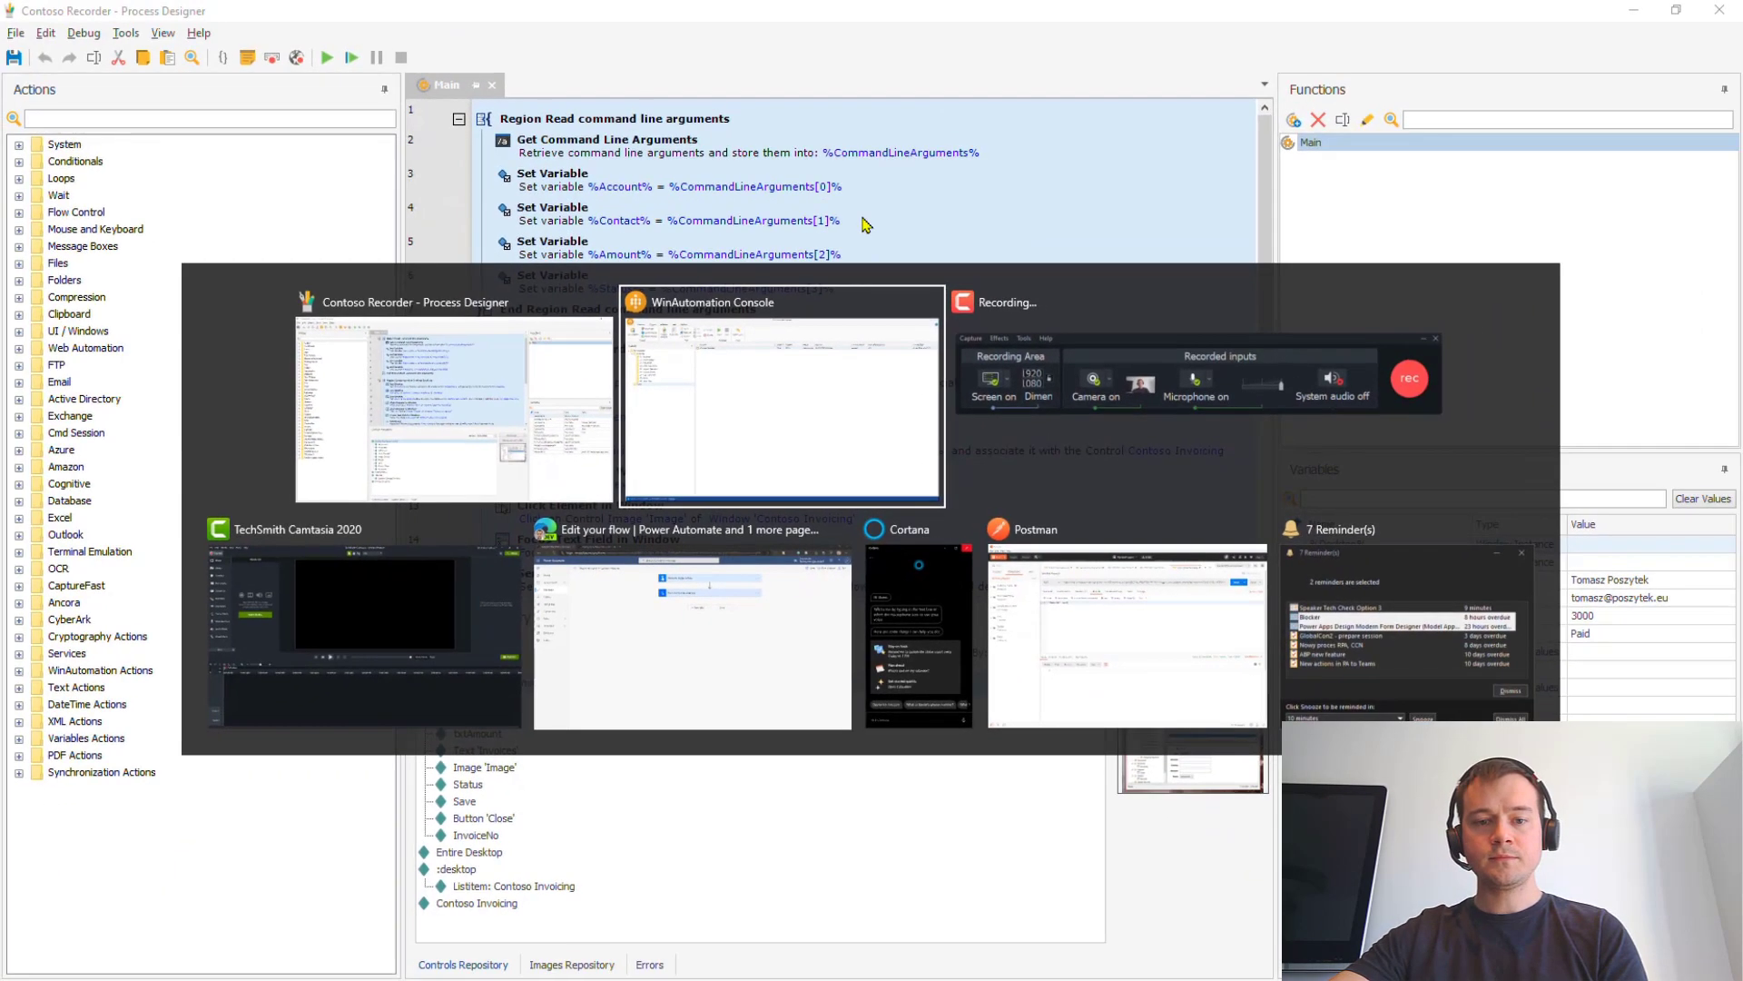
{"action": "key", "text": "alt+Tab"}
{"action": "key", "text": "alt+Tab"}
{"action": "key", "text": "alt+Tab"}
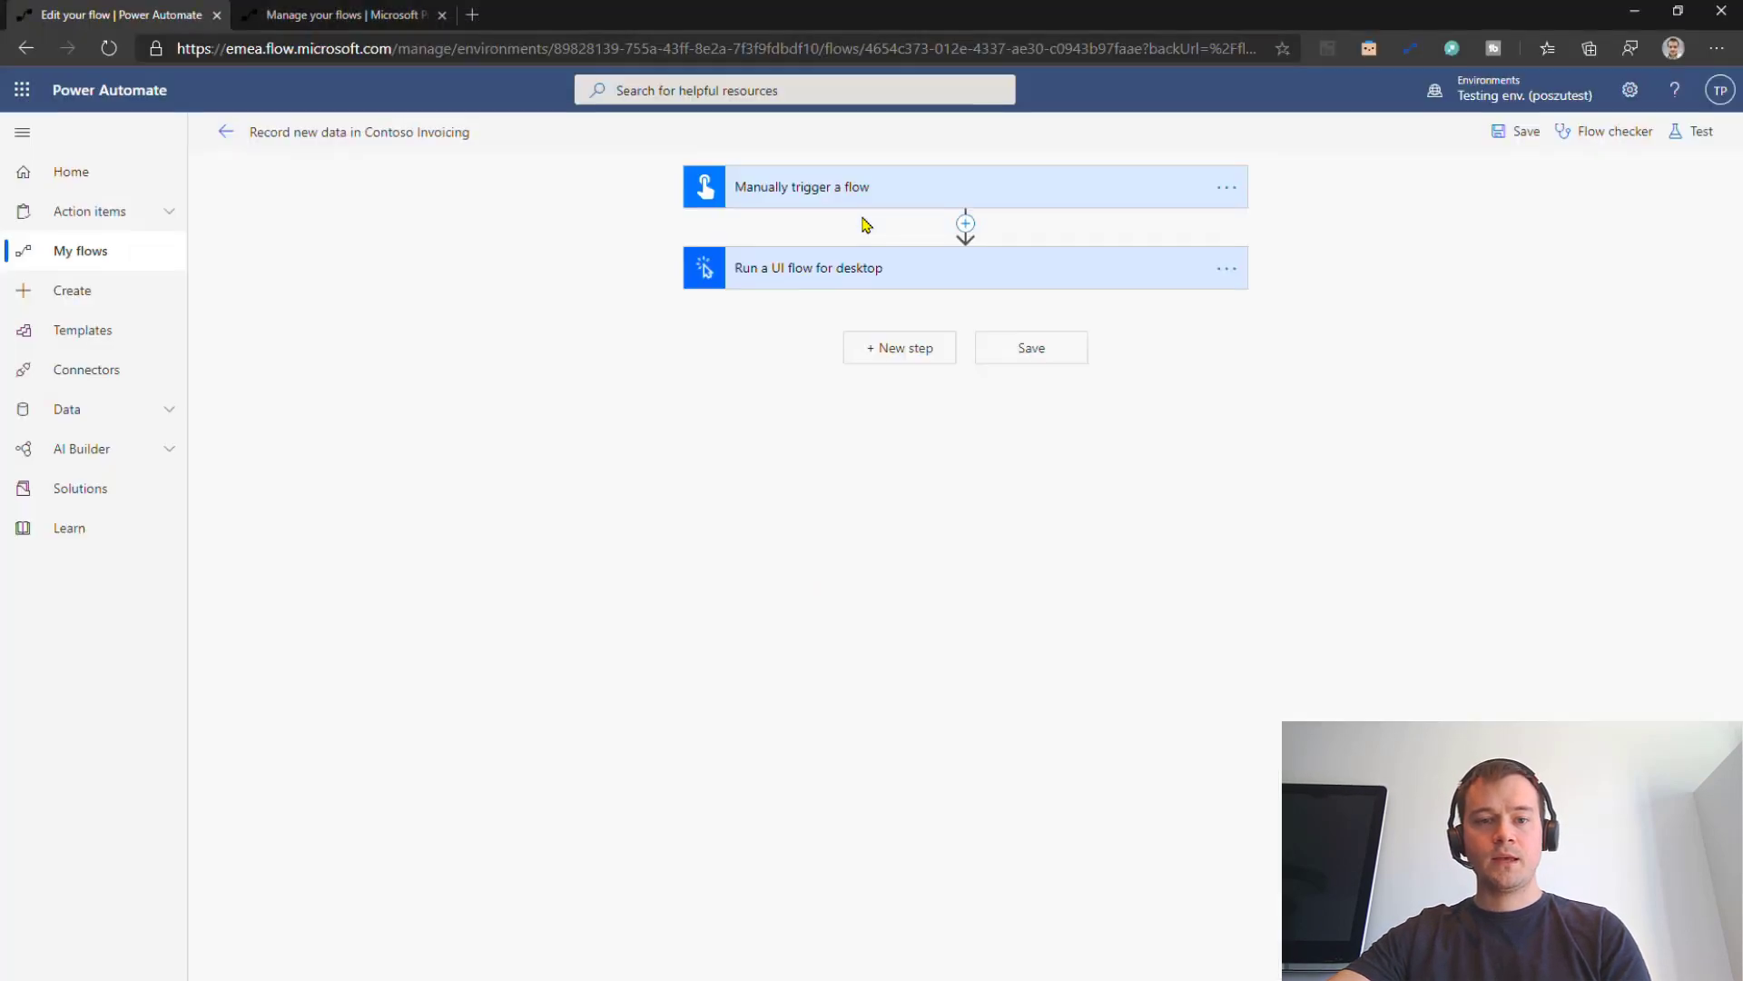
{"action": "left_click", "coordinate": [998, 271]}
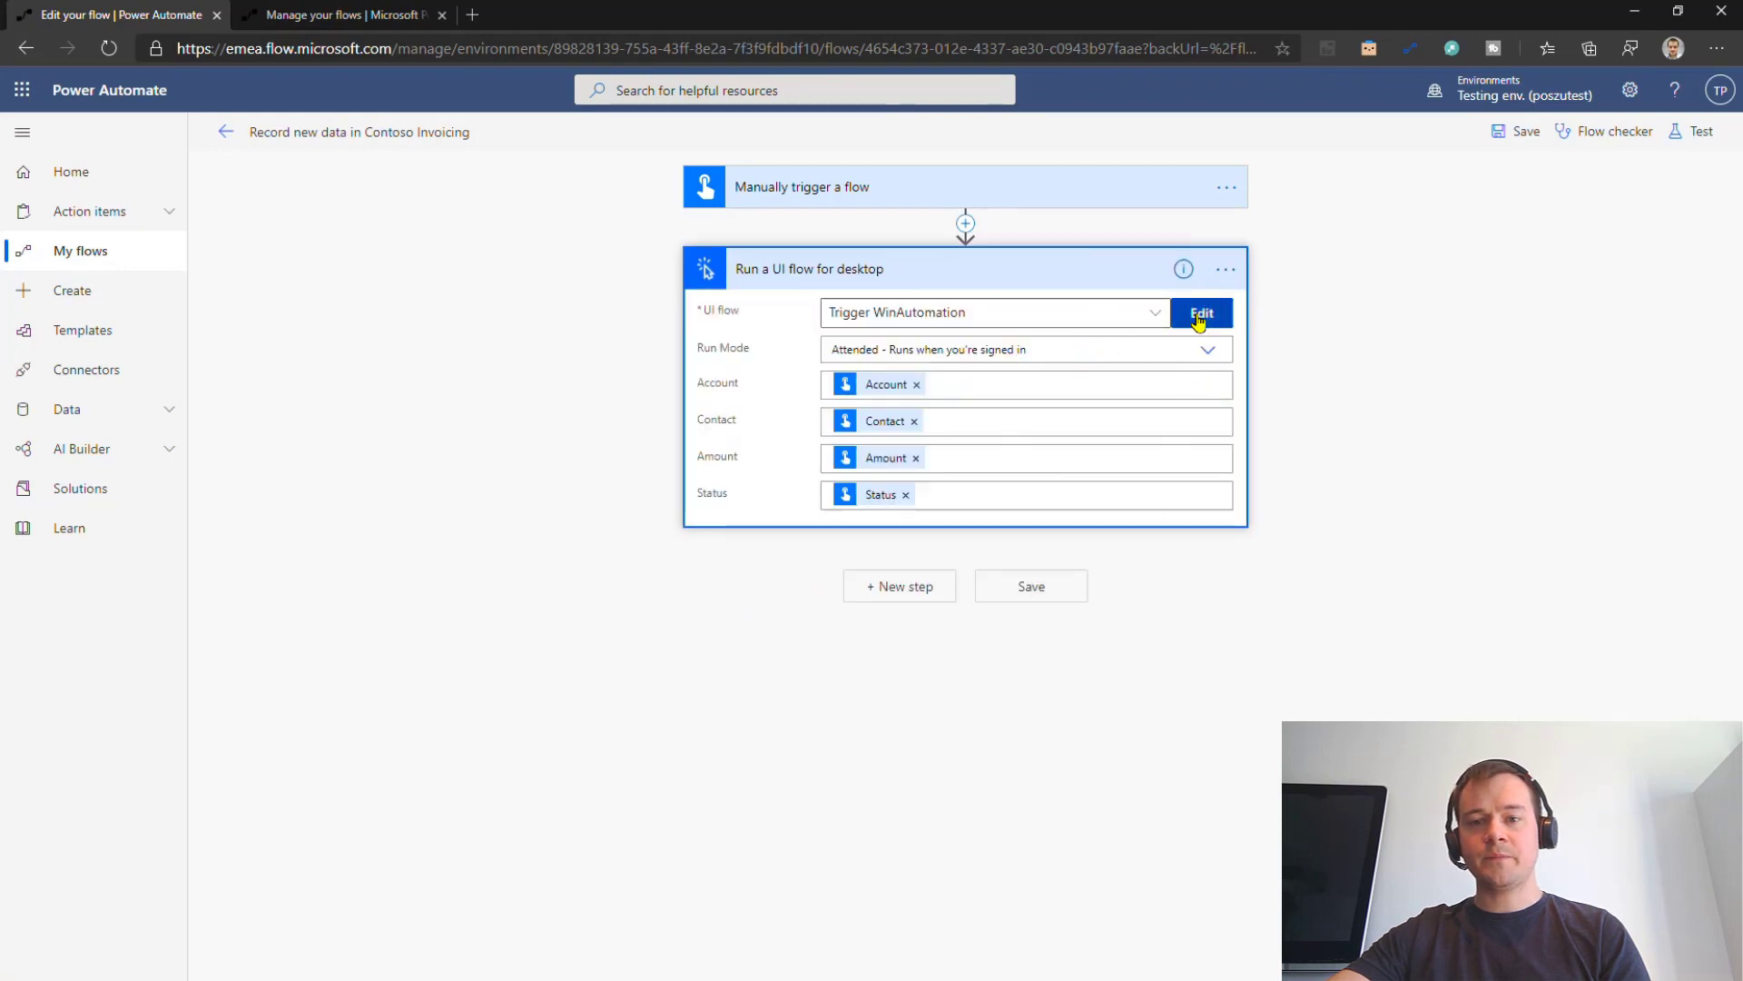
{"action": "left_click", "coordinate": [1200, 313]}
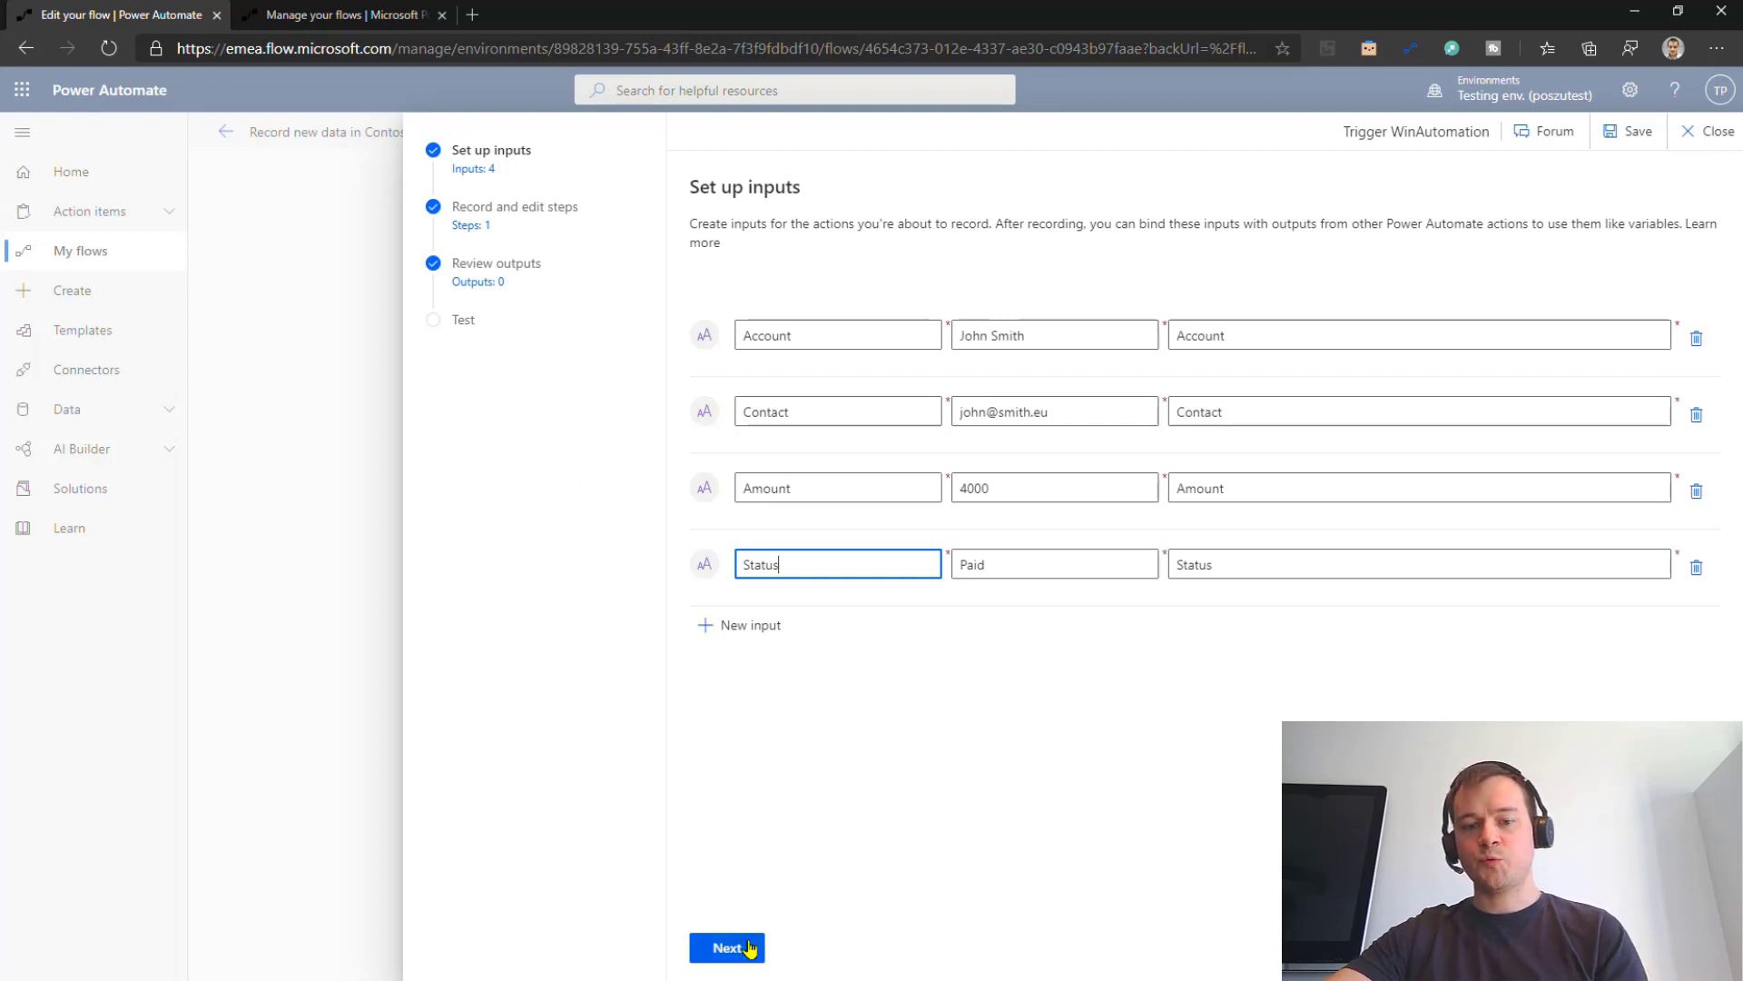
{"action": "left_click", "coordinate": [749, 947]}
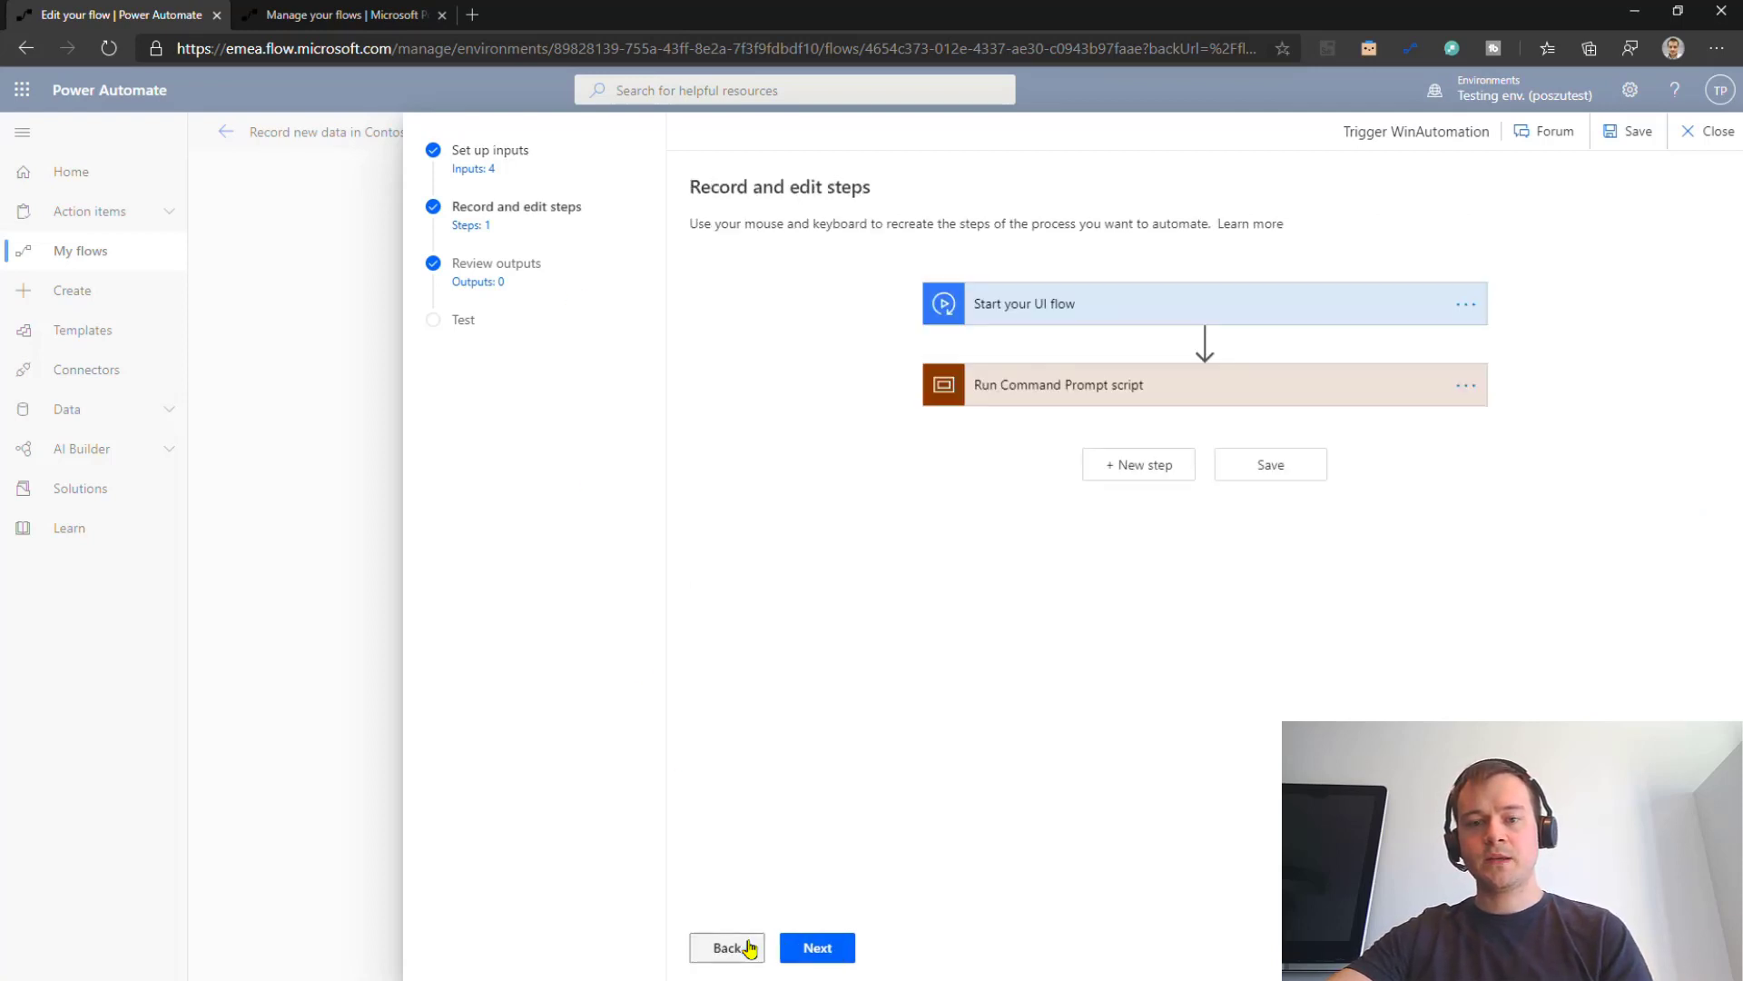
Step: Expand the Run Command Prompt script's launch, Contoso Recorder command and Replay keystrokes 3 steps
{"action": "left_click", "coordinate": [1127, 396]}
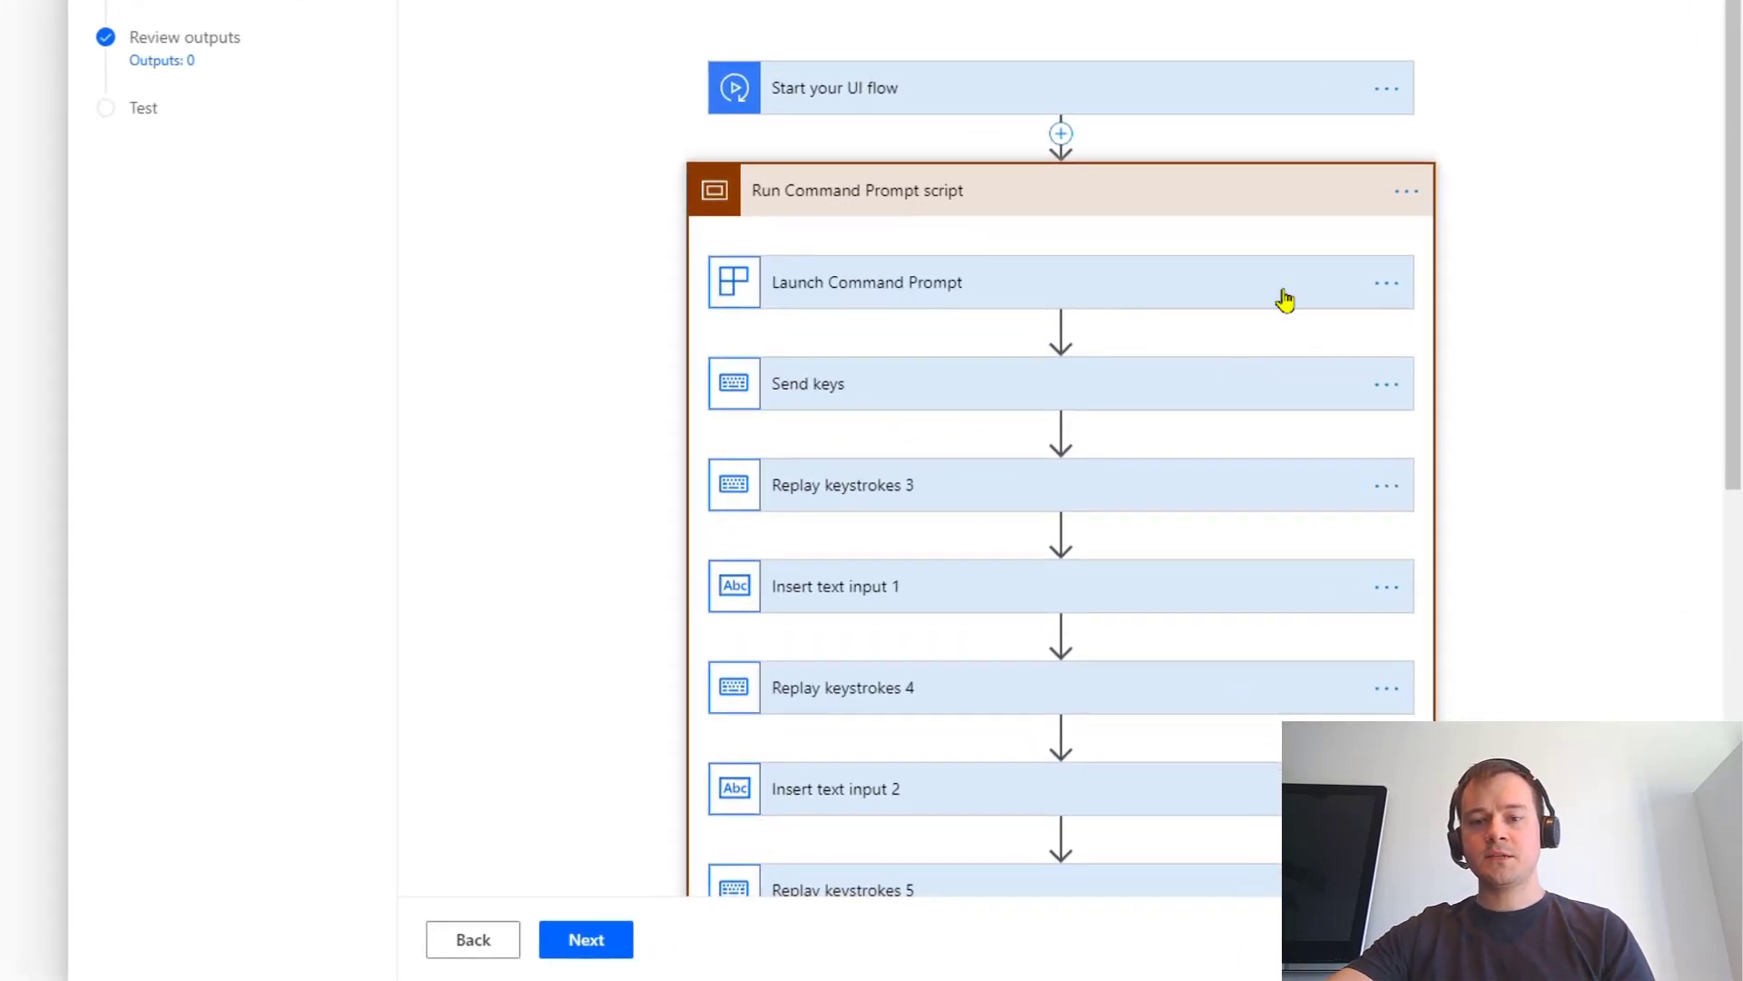
{"action": "left_click", "coordinate": [1244, 300]}
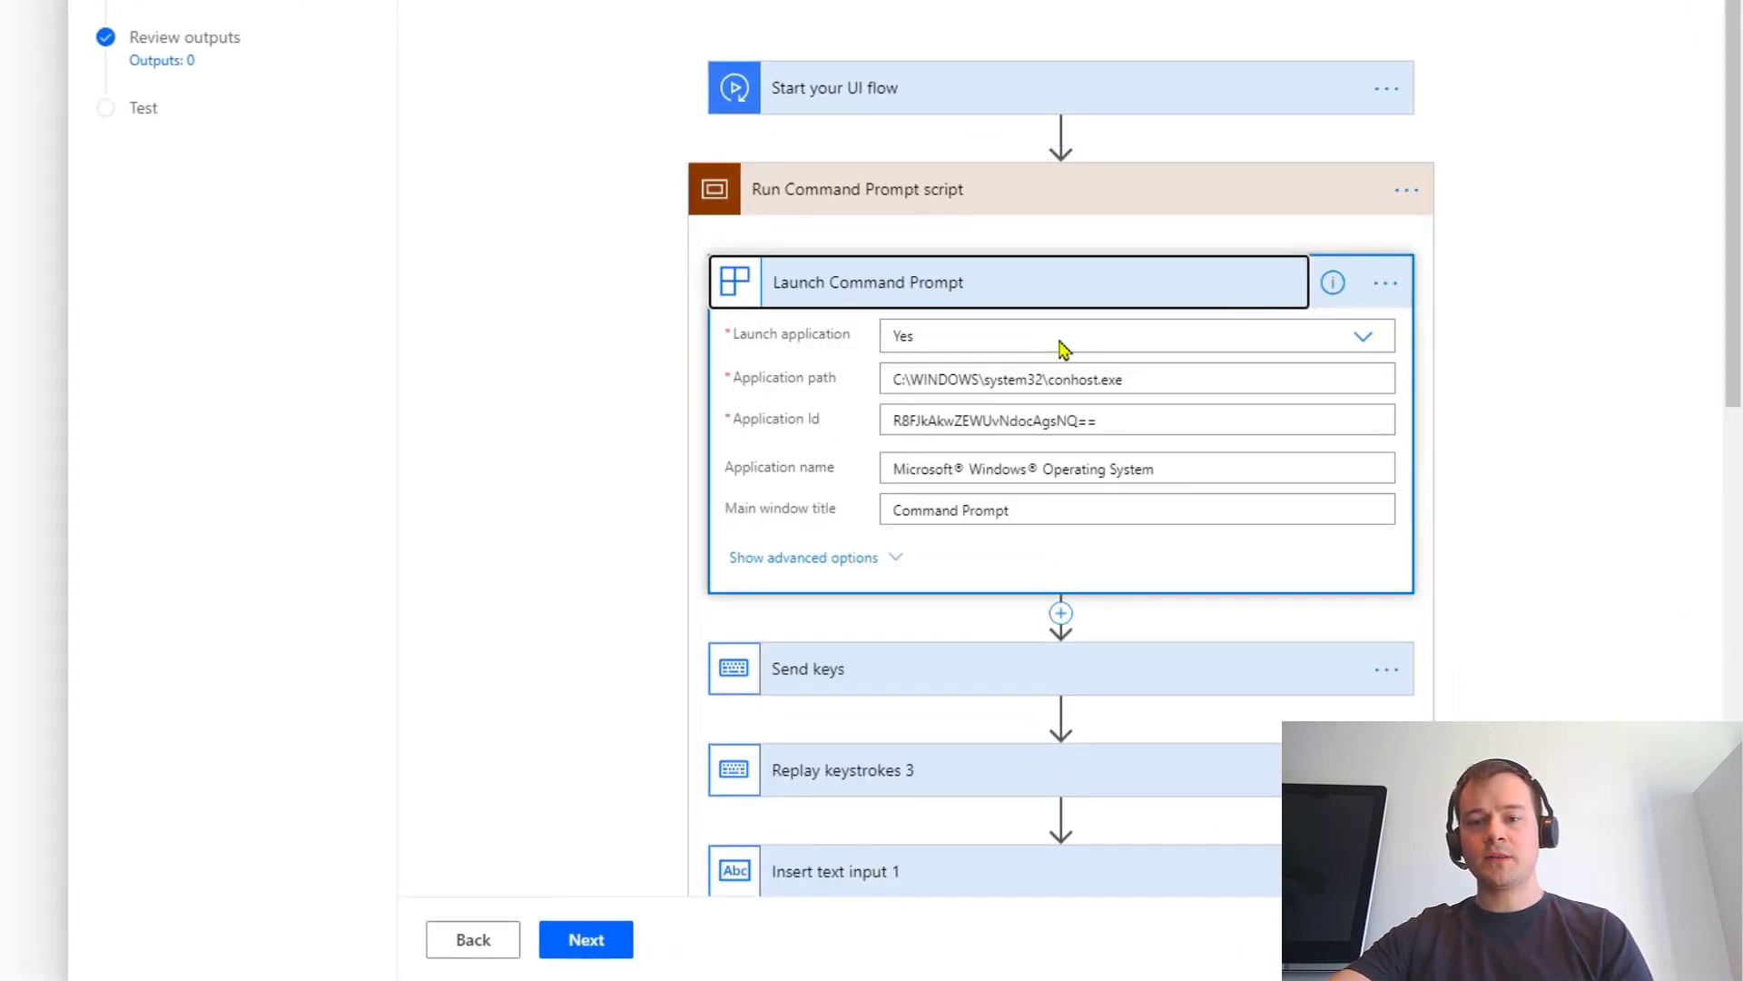
{"action": "scroll", "coordinate": [1308, 472], "scroll_direction": "down", "scroll_amount": 3}
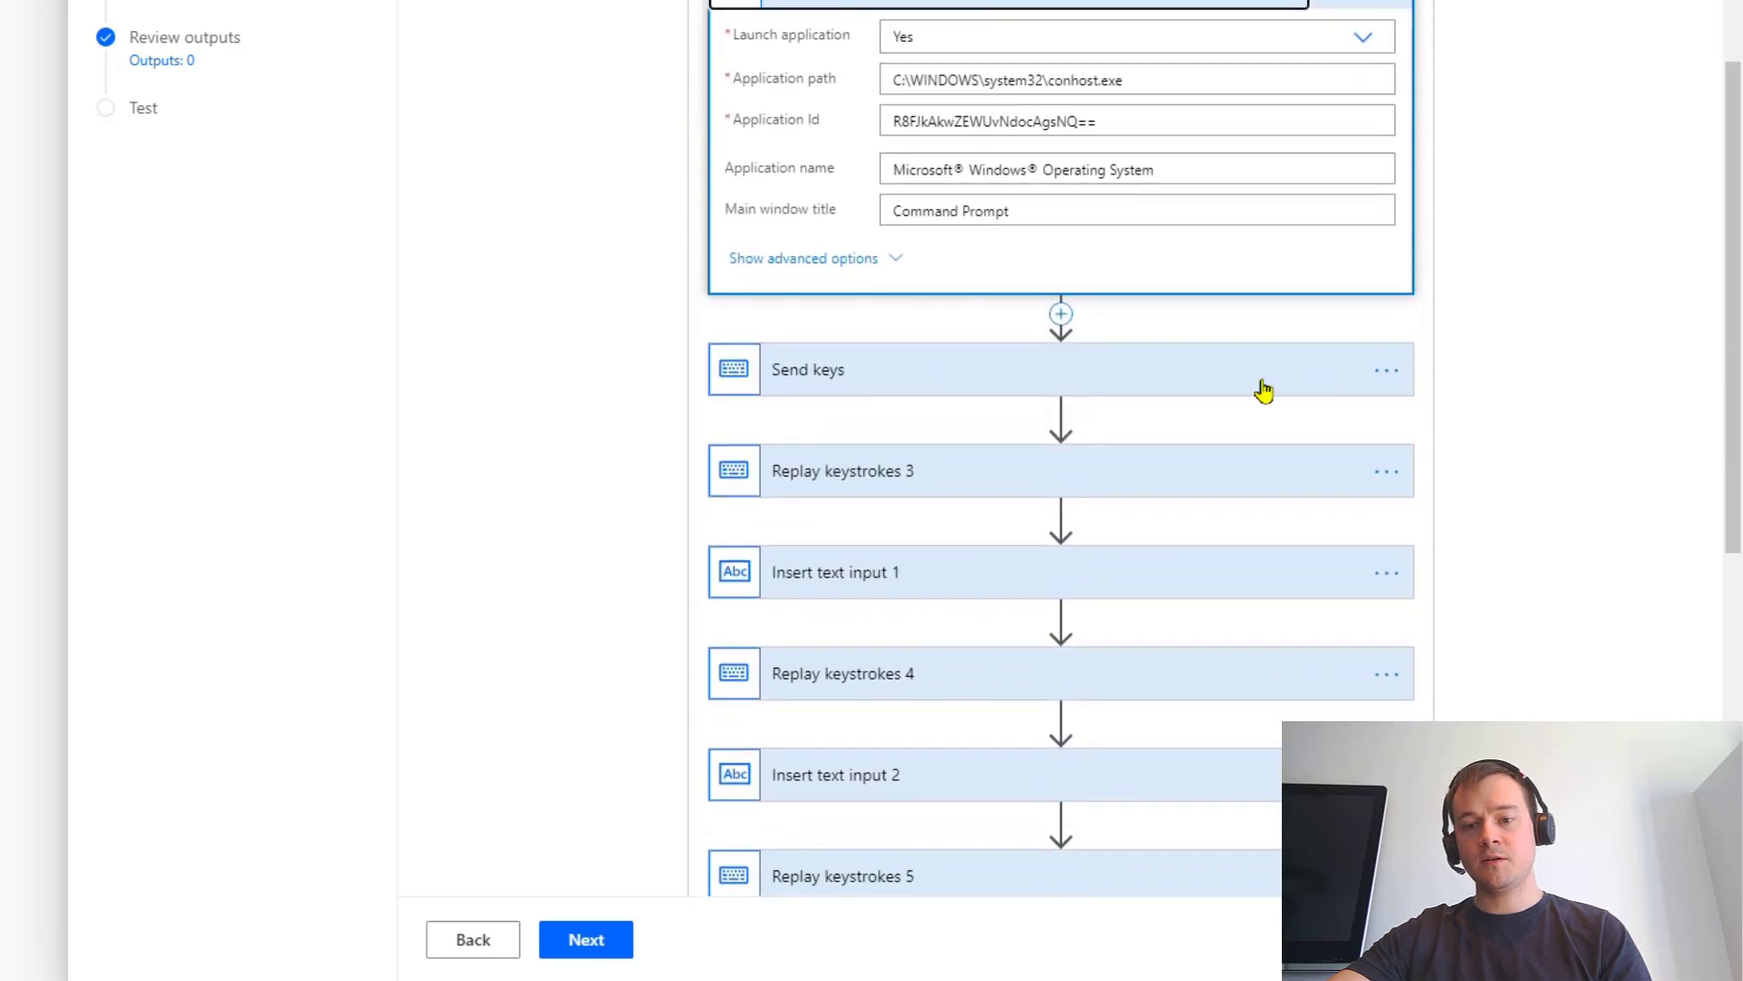
{"action": "left_click", "coordinate": [1255, 390]}
{"action": "scroll", "coordinate": [1235, 463], "scroll_direction": "down", "scroll_amount": 1}
{"action": "scroll", "coordinate": [1180, 400], "scroll_direction": "down", "scroll_amount": 1}
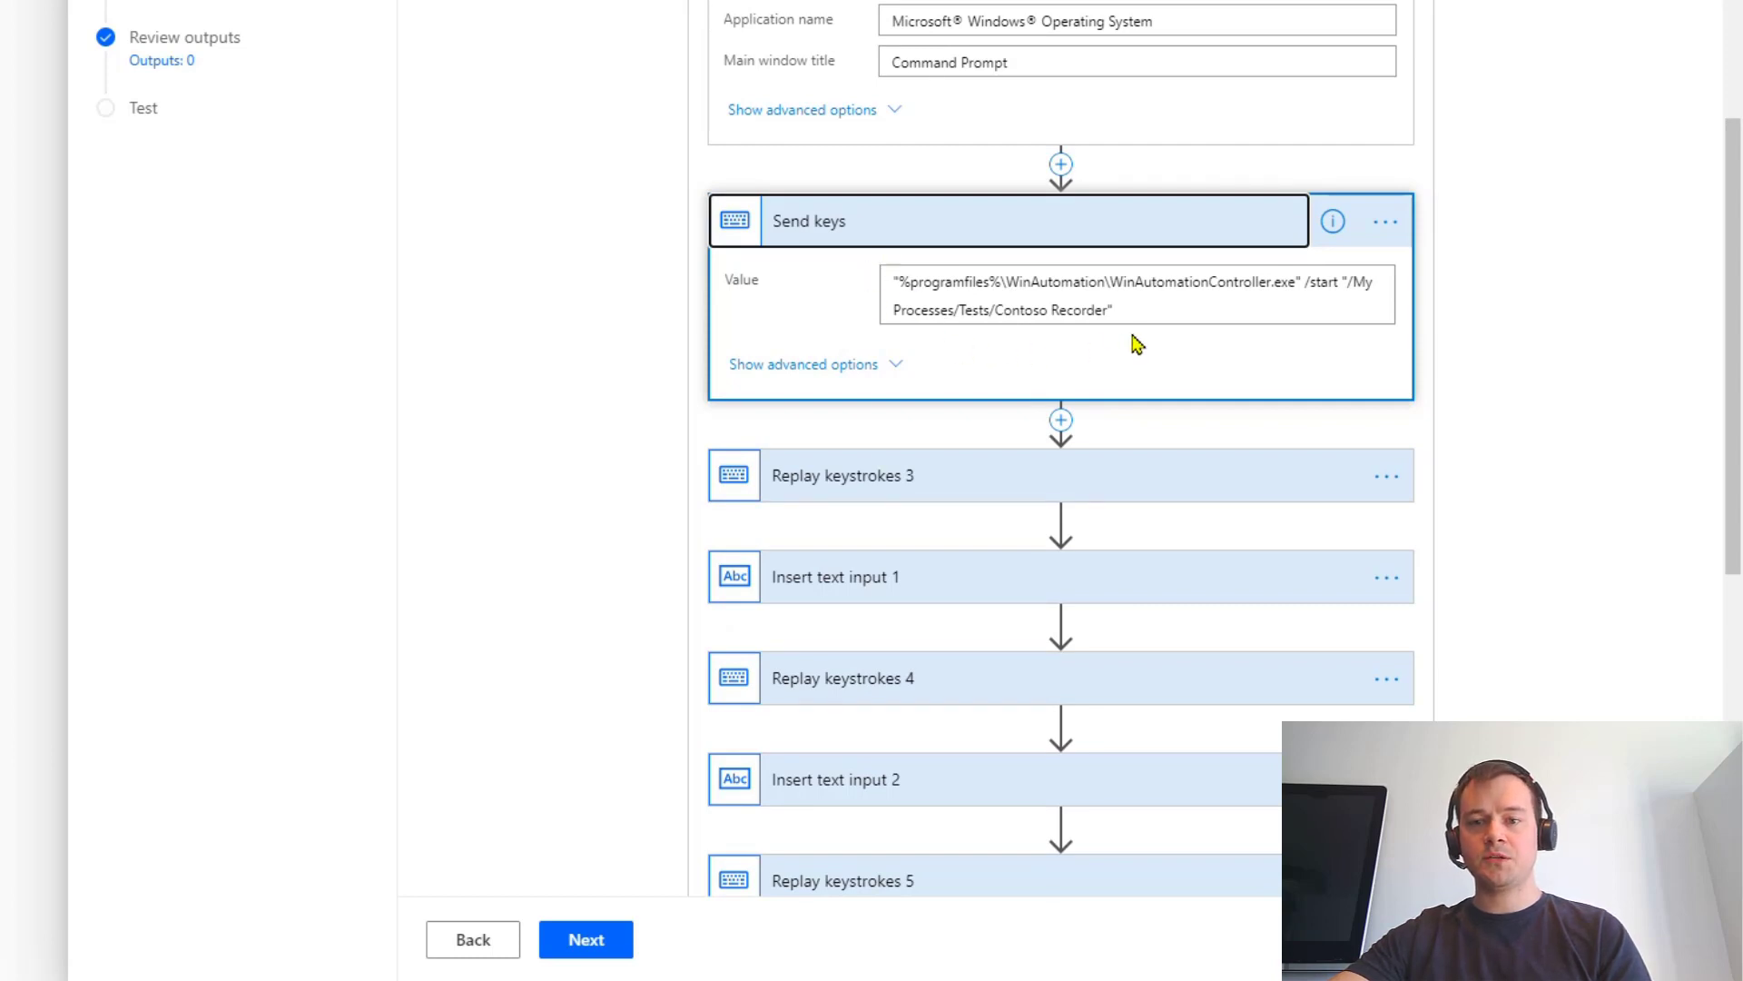
{"action": "left_click", "coordinate": [1192, 488]}
{"action": "scroll", "coordinate": [1455, 487], "scroll_direction": "down", "scroll_amount": 2}
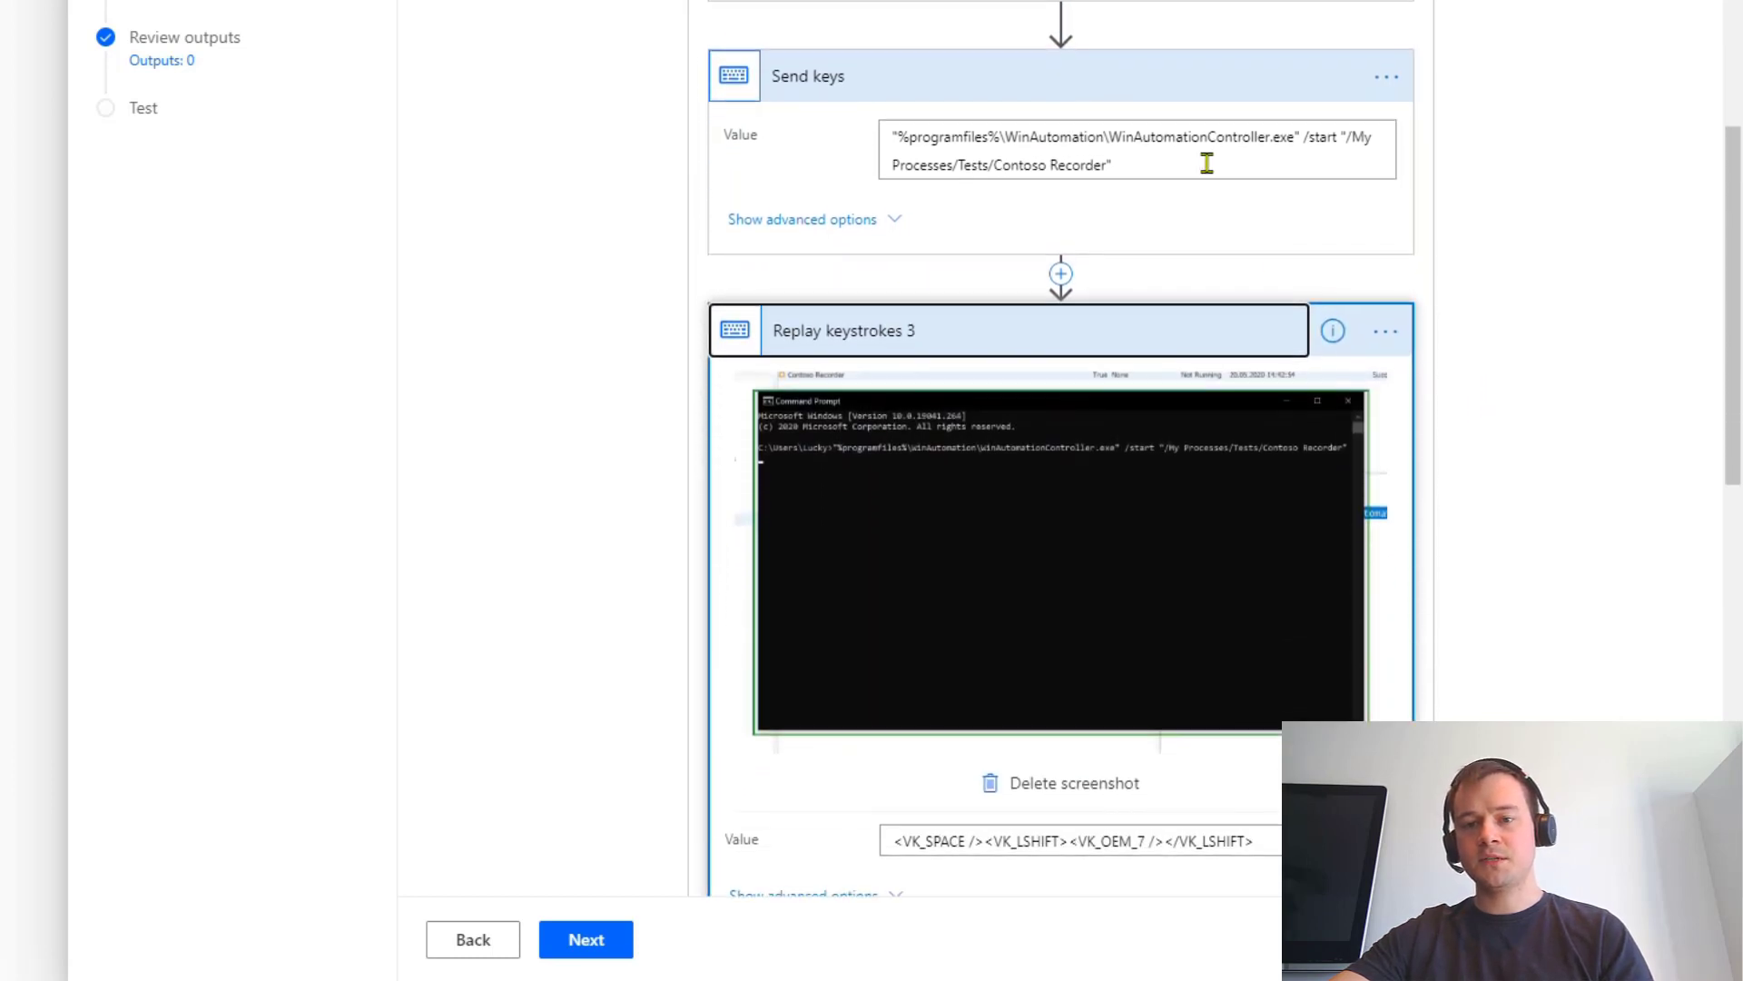
{"action": "scroll", "coordinate": [1512, 218], "scroll_direction": "down", "scroll_amount": 2}
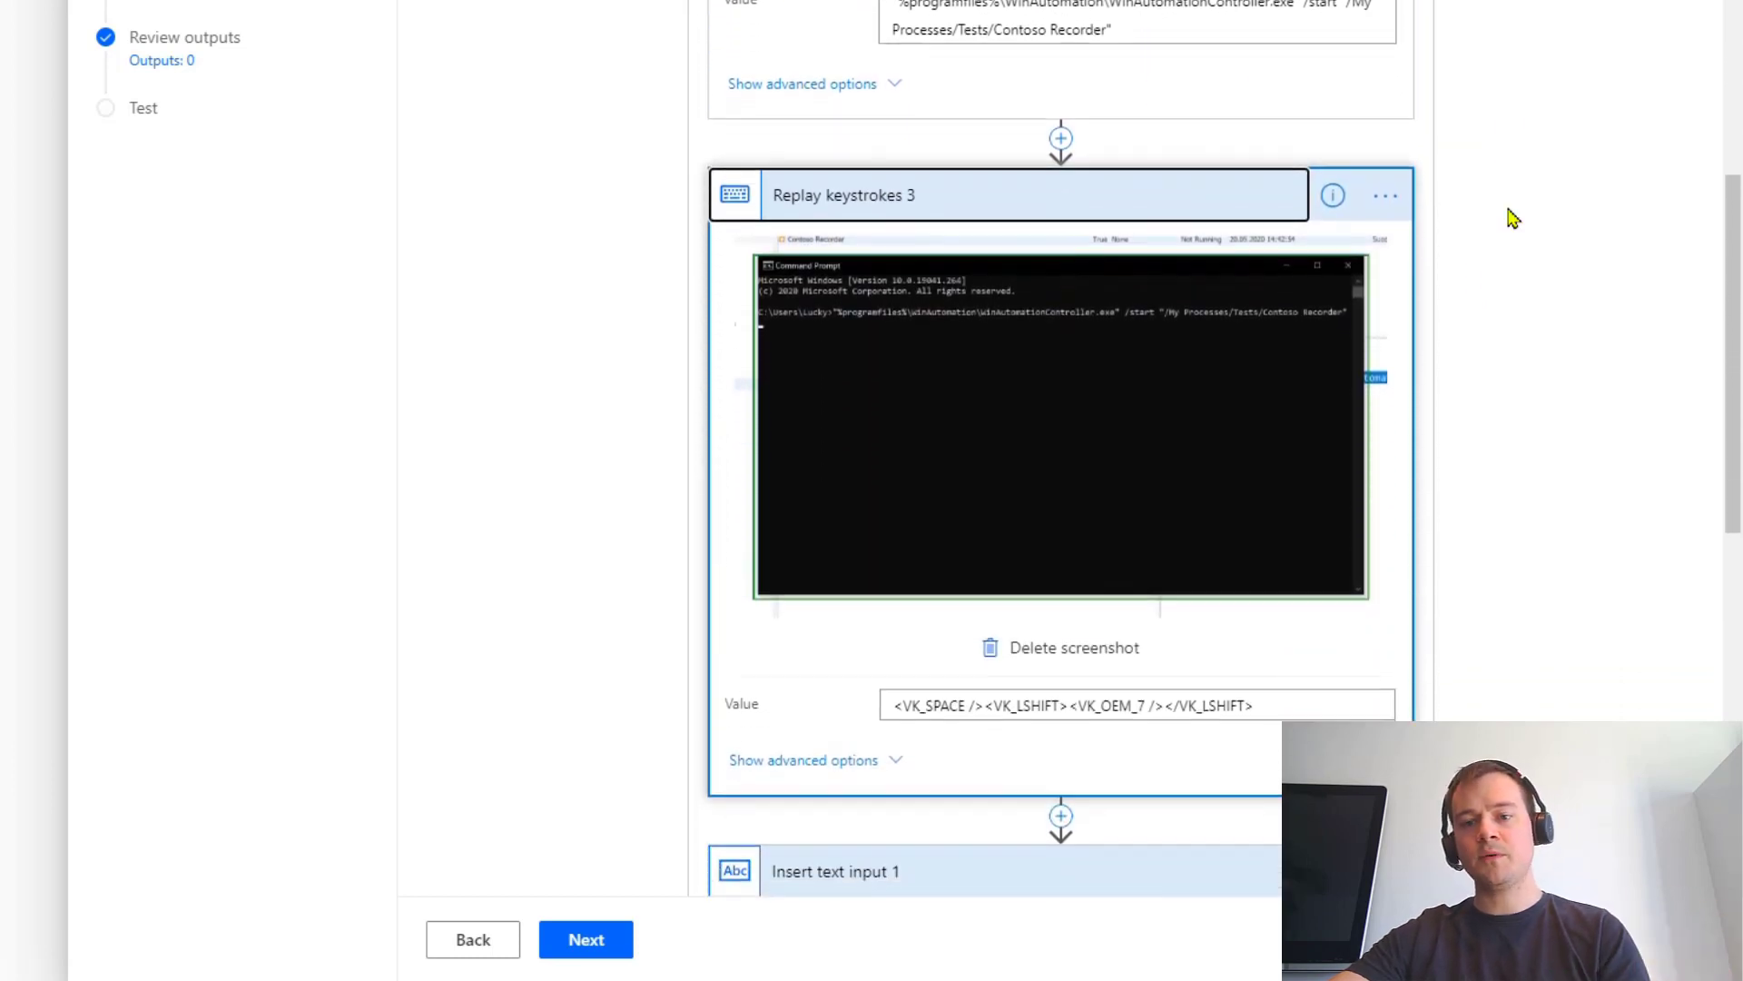
{"action": "scroll", "coordinate": [1453, 273], "scroll_direction": "down", "scroll_amount": 2}
Step: Review the inserted Account text, Replay keystrokes 4 and the final command-submitting step
{"action": "left_click", "coordinate": [1159, 733]}
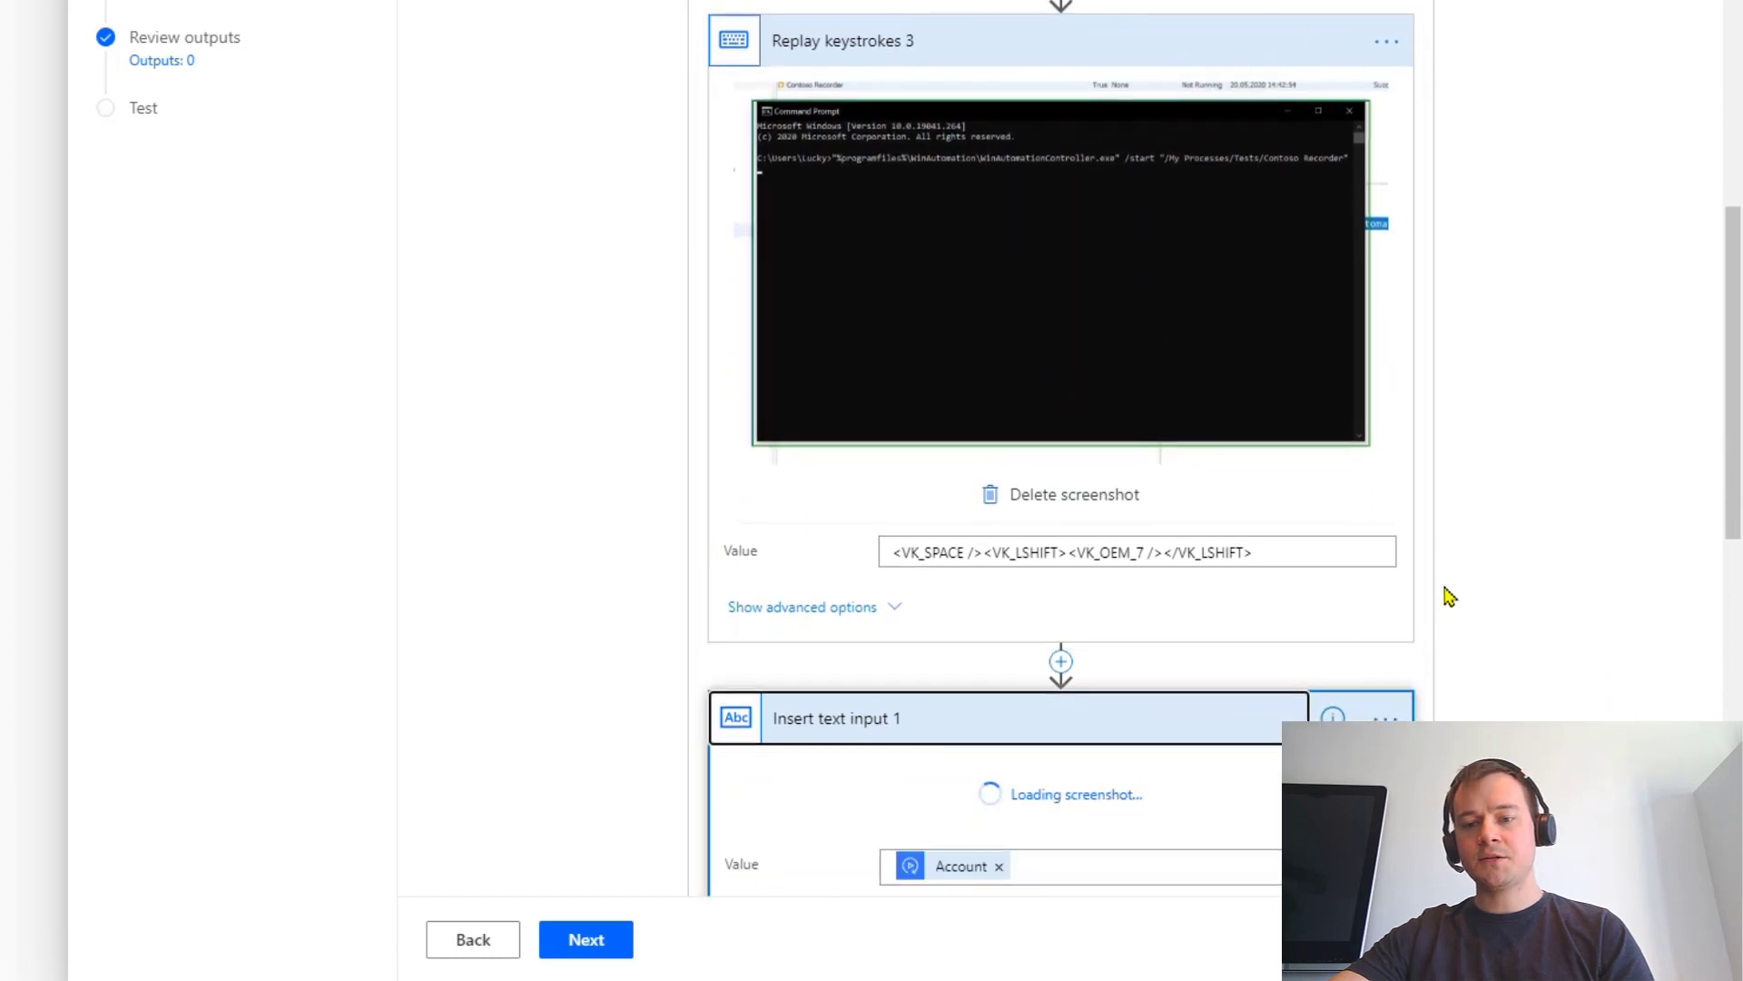
{"action": "scroll", "coordinate": [1449, 594], "scroll_direction": "down", "scroll_amount": 5}
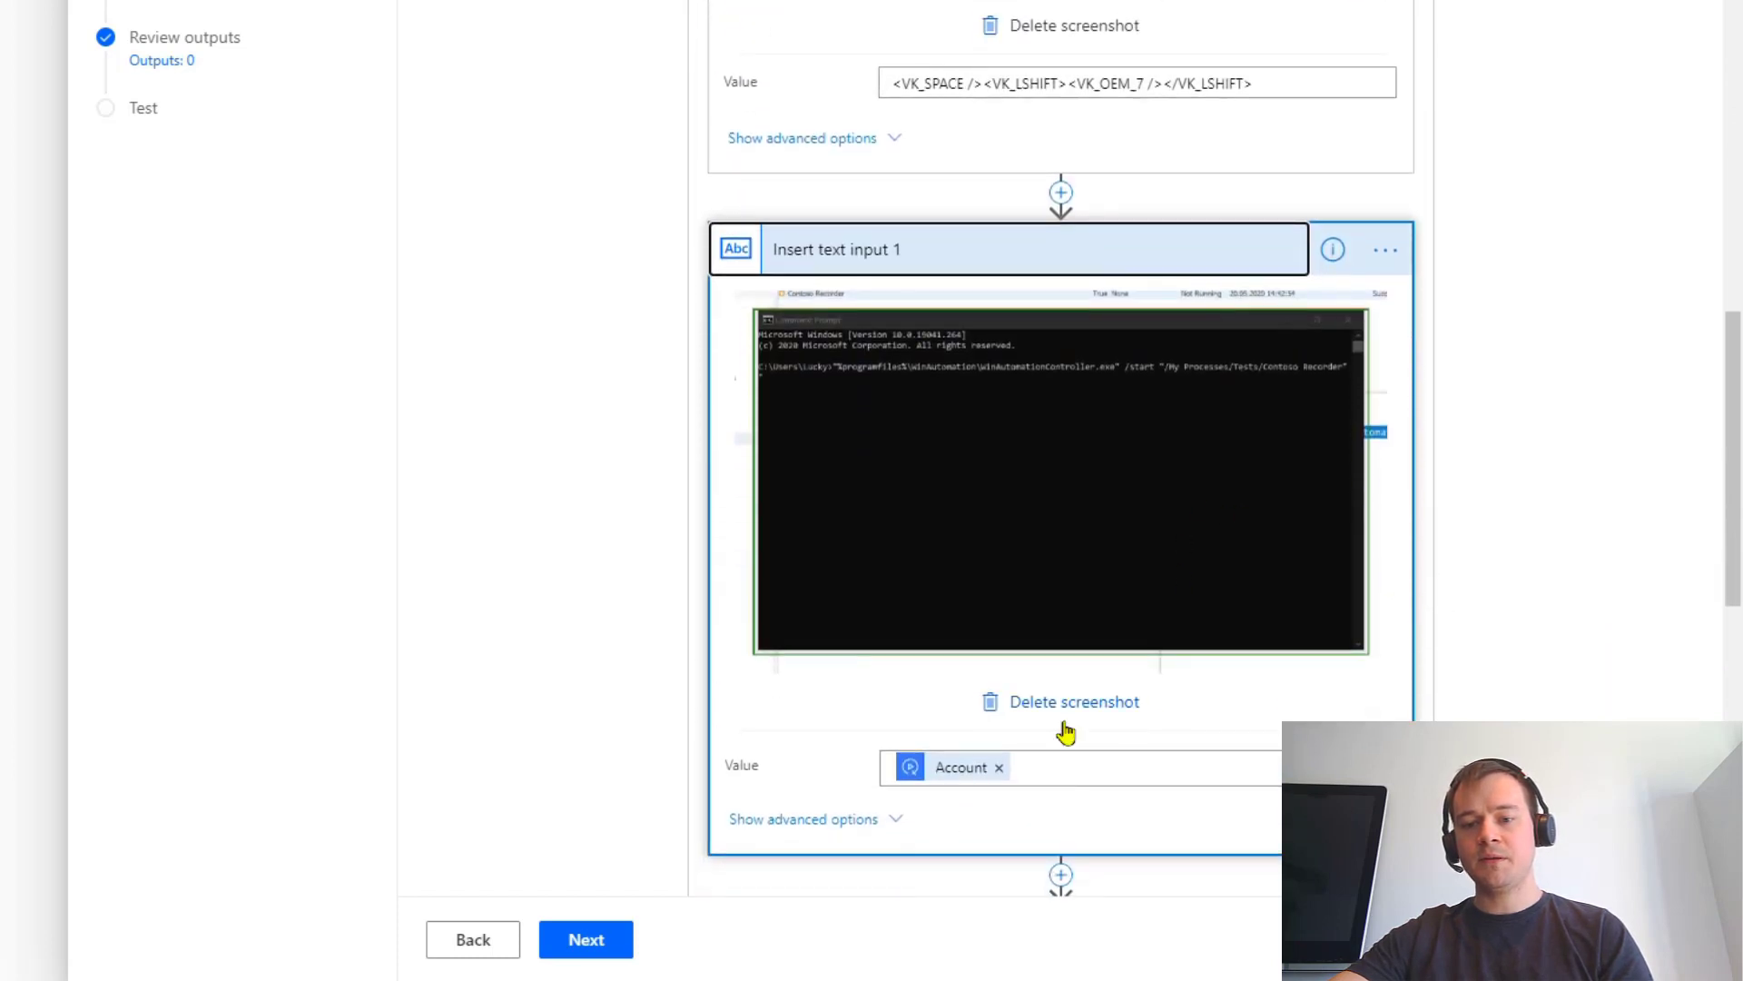
{"action": "scroll", "coordinate": [1067, 731], "scroll_direction": "down", "scroll_amount": 5}
{"action": "left_click", "coordinate": [992, 495]}
{"action": "scroll", "coordinate": [915, 636], "scroll_direction": "down", "scroll_amount": 1}
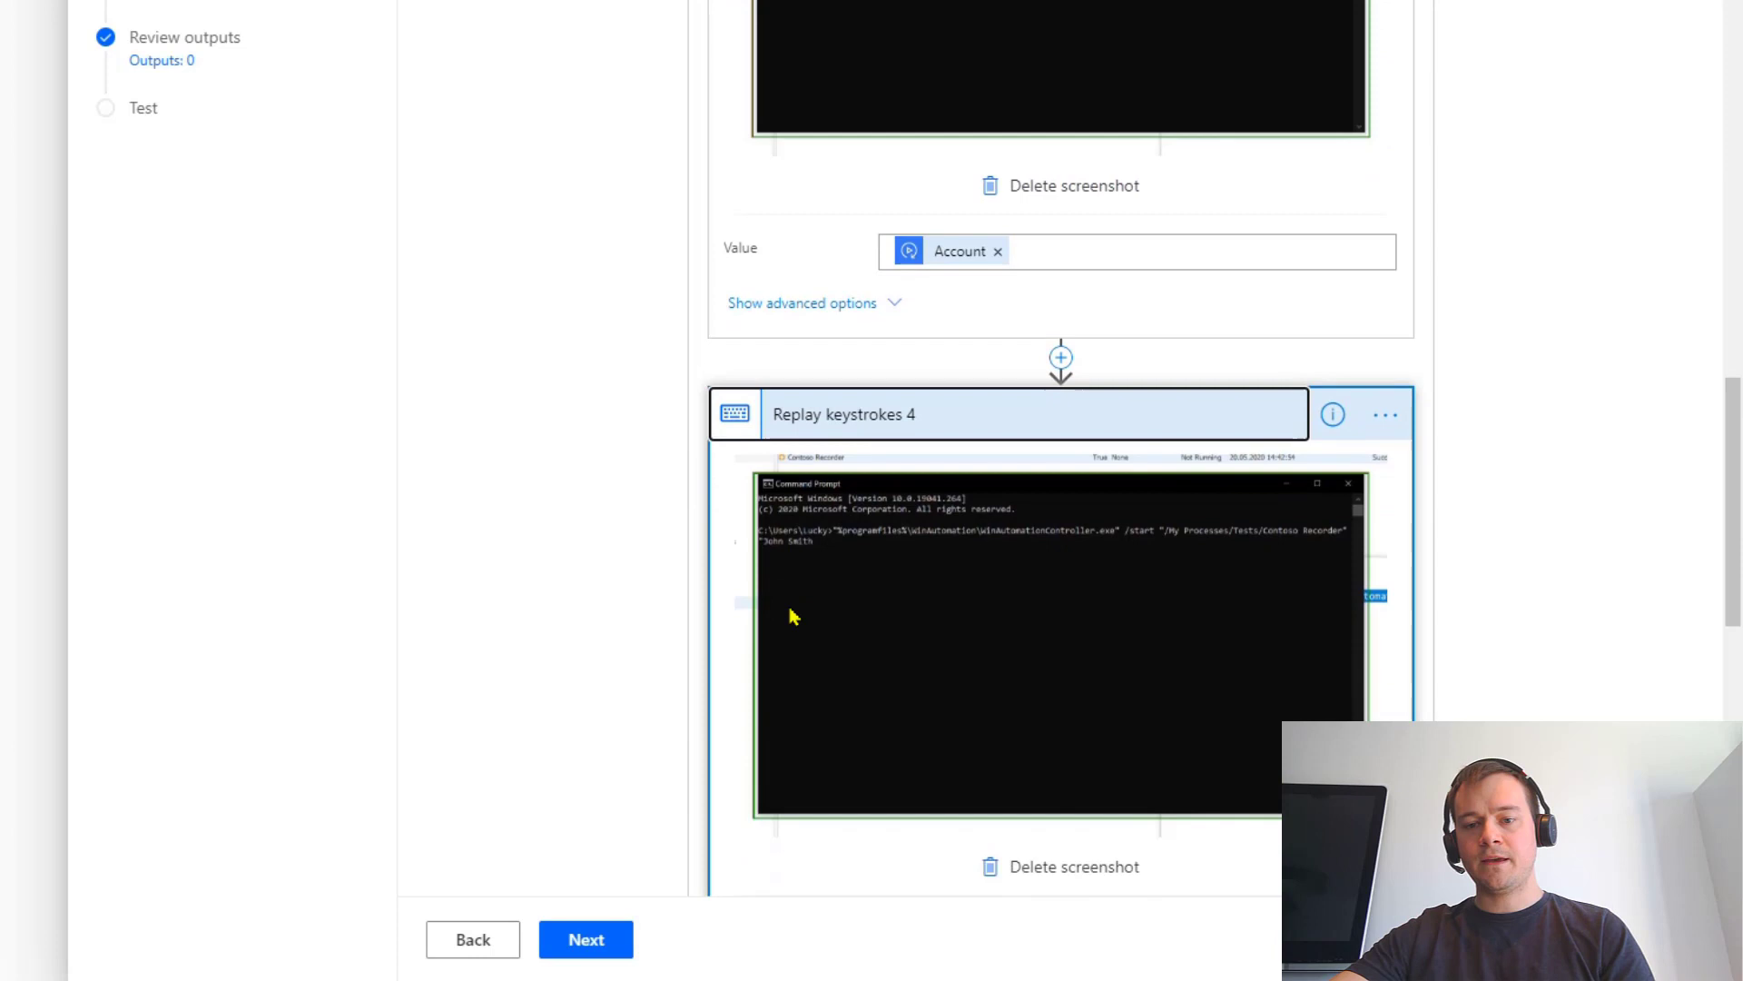
{"action": "scroll", "coordinate": [701, 643], "scroll_direction": "down", "scroll_amount": 3}
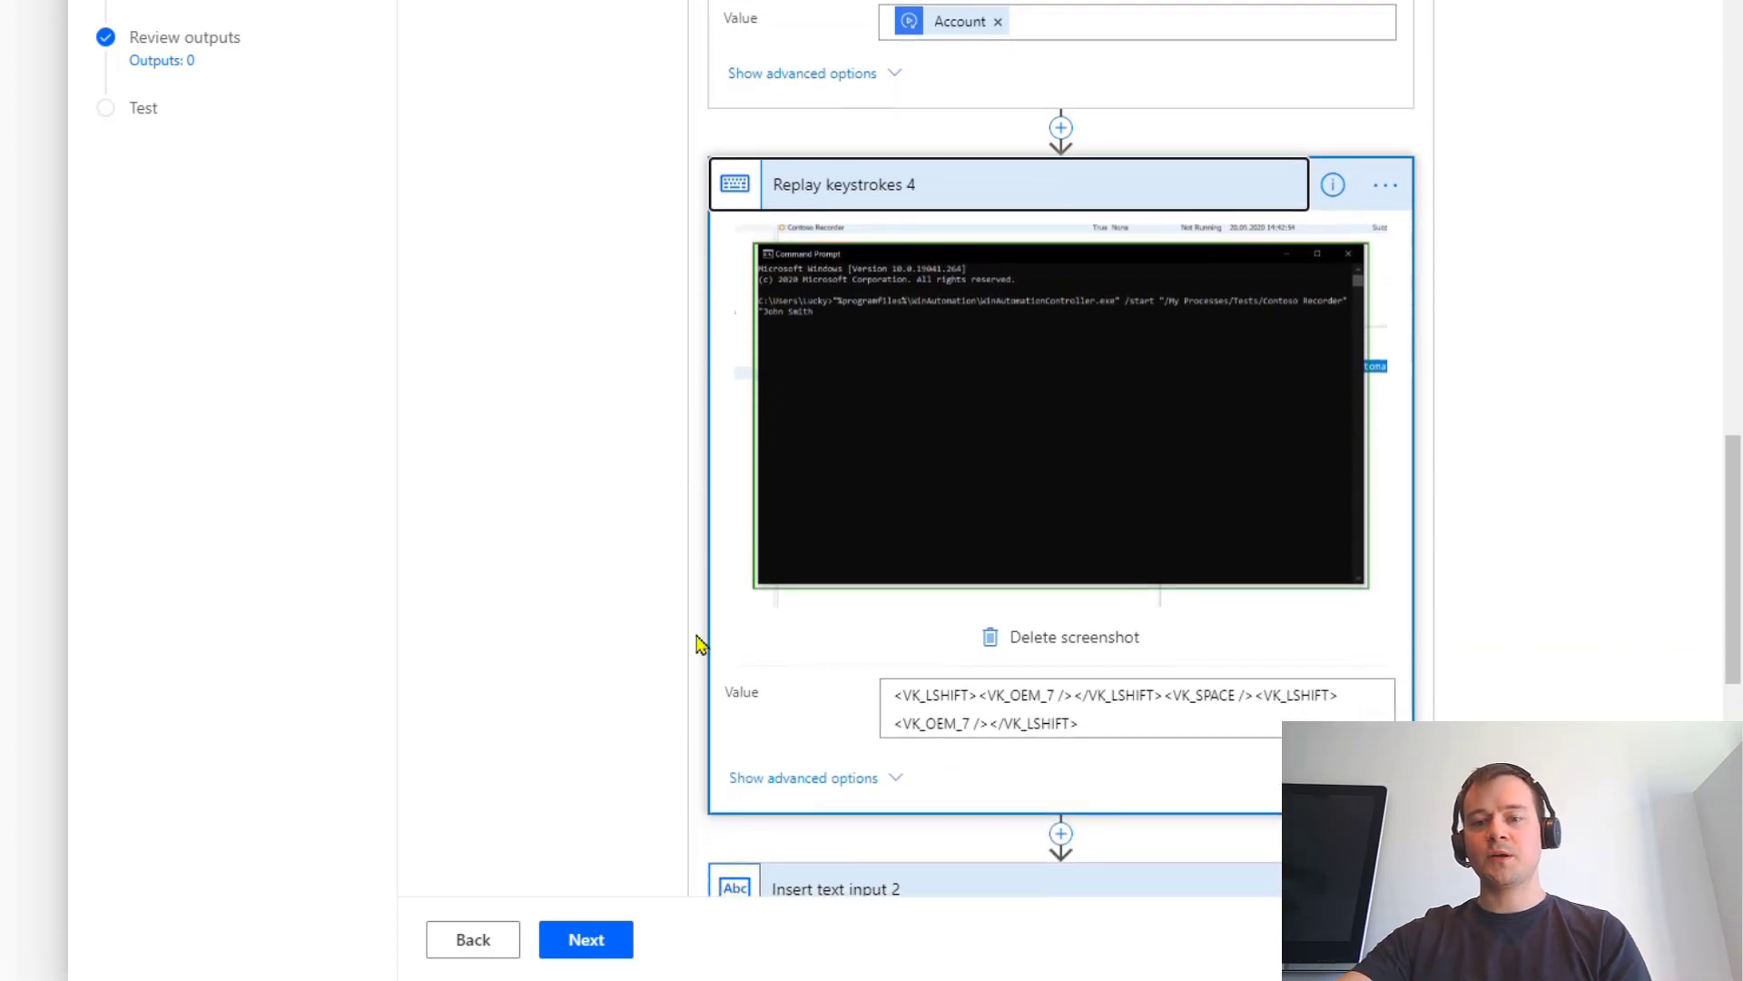
{"action": "scroll", "coordinate": [700, 643], "scroll_direction": "down", "scroll_amount": 3}
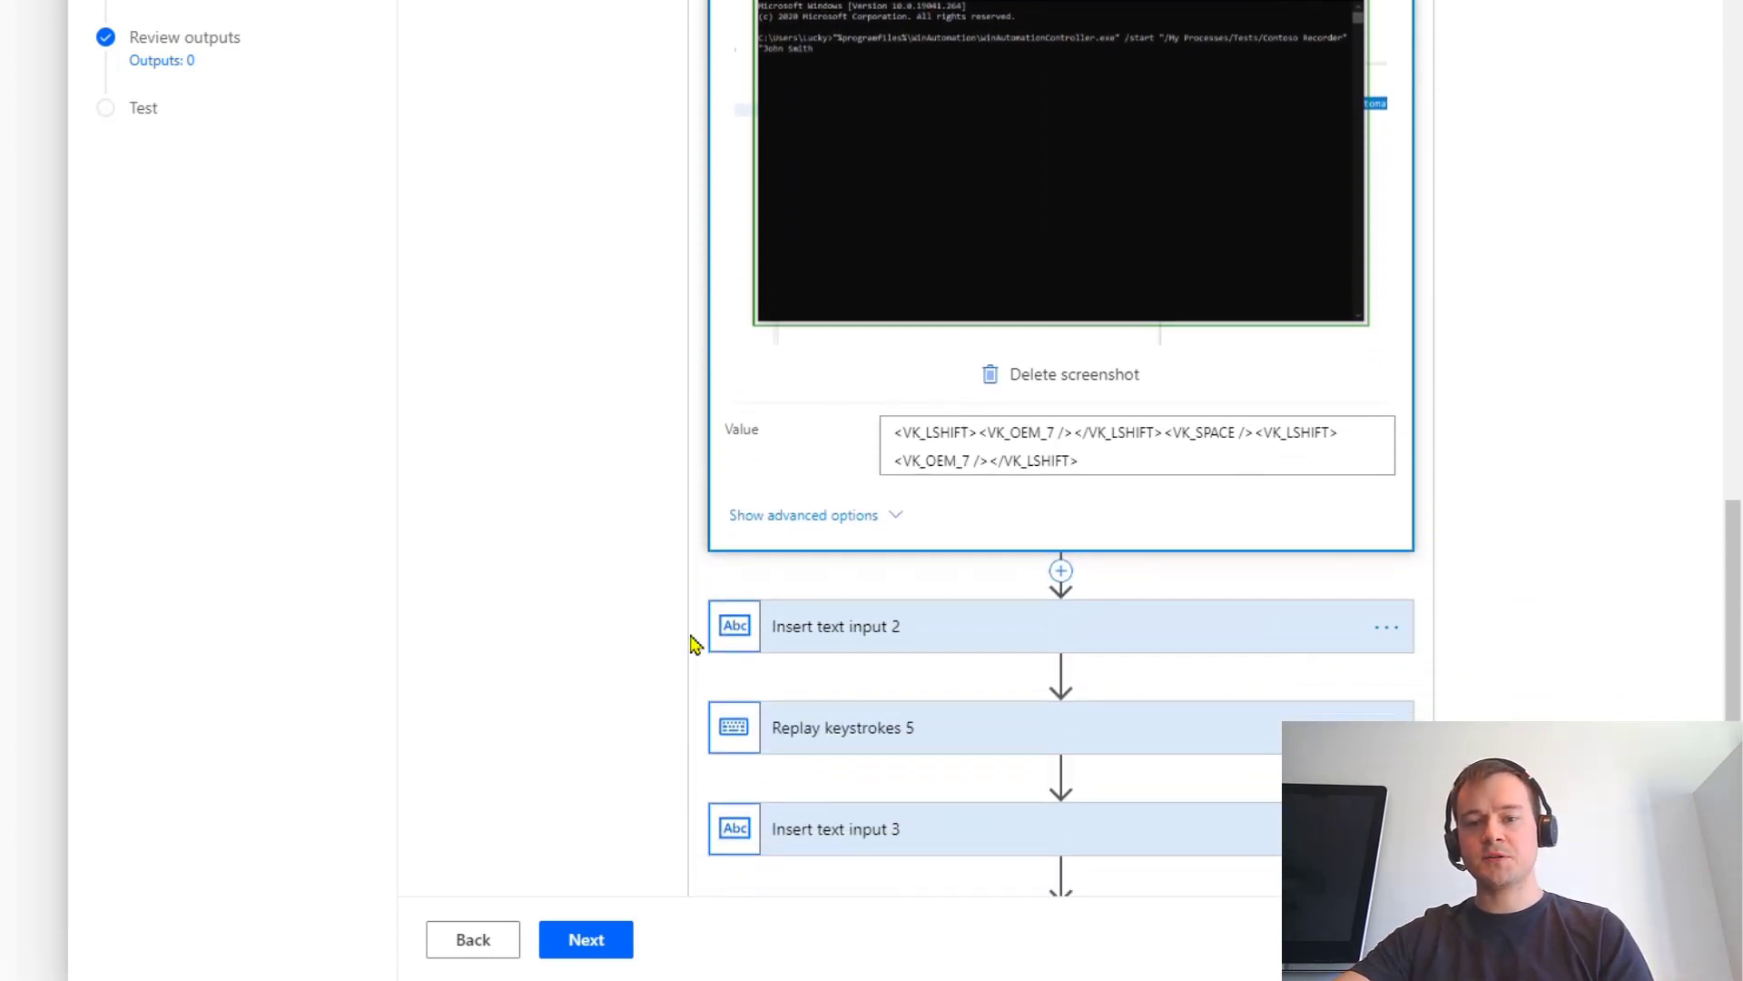
{"action": "scroll", "coordinate": [673, 665], "scroll_direction": "down", "scroll_amount": 5}
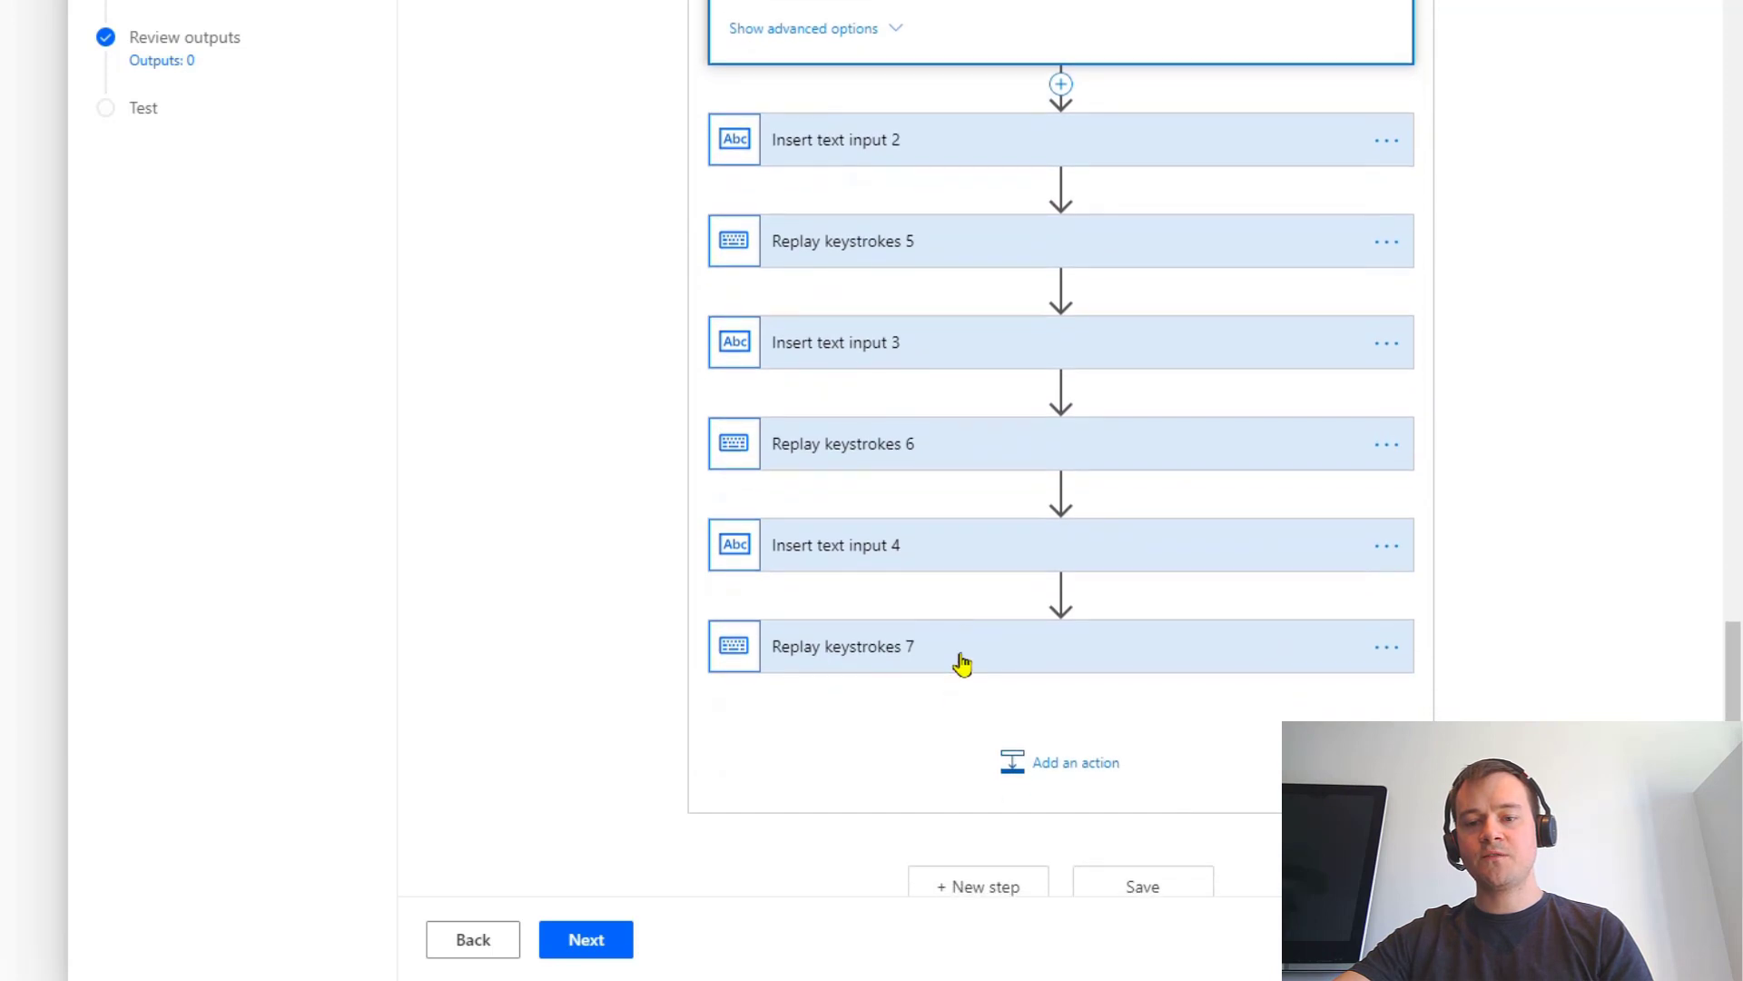
{"action": "left_click", "coordinate": [968, 661]}
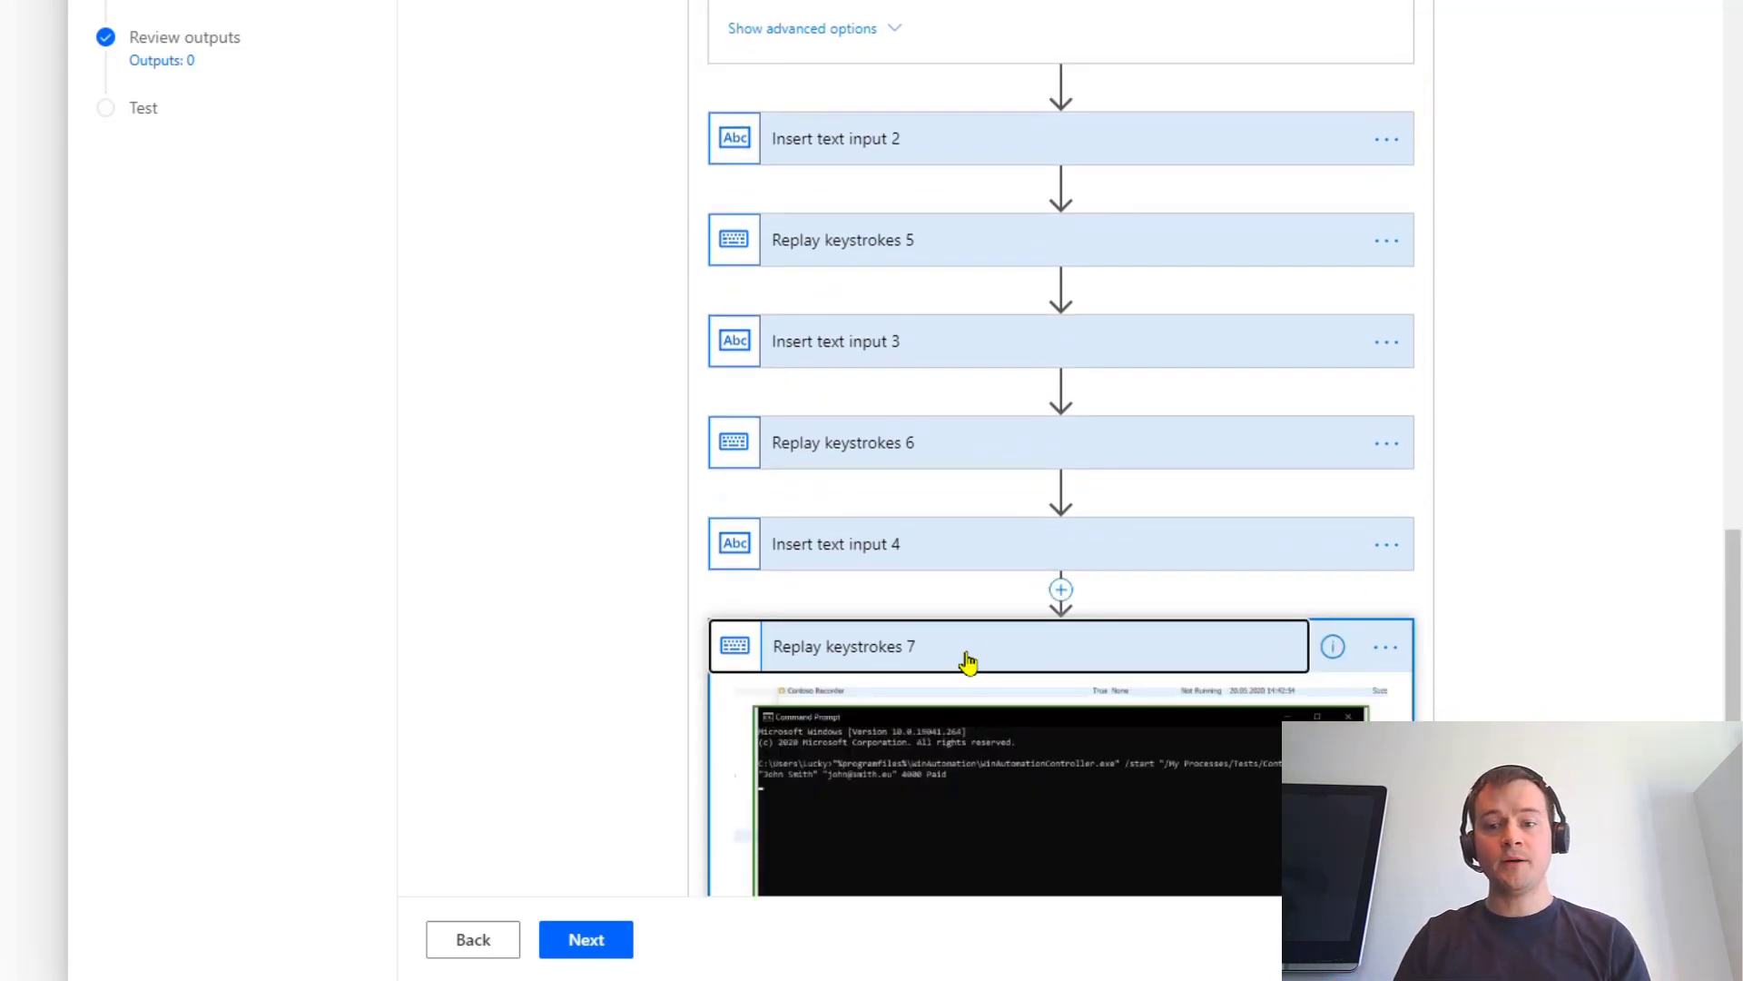
{"action": "scroll", "coordinate": [790, 587], "scroll_direction": "down", "scroll_amount": 3}
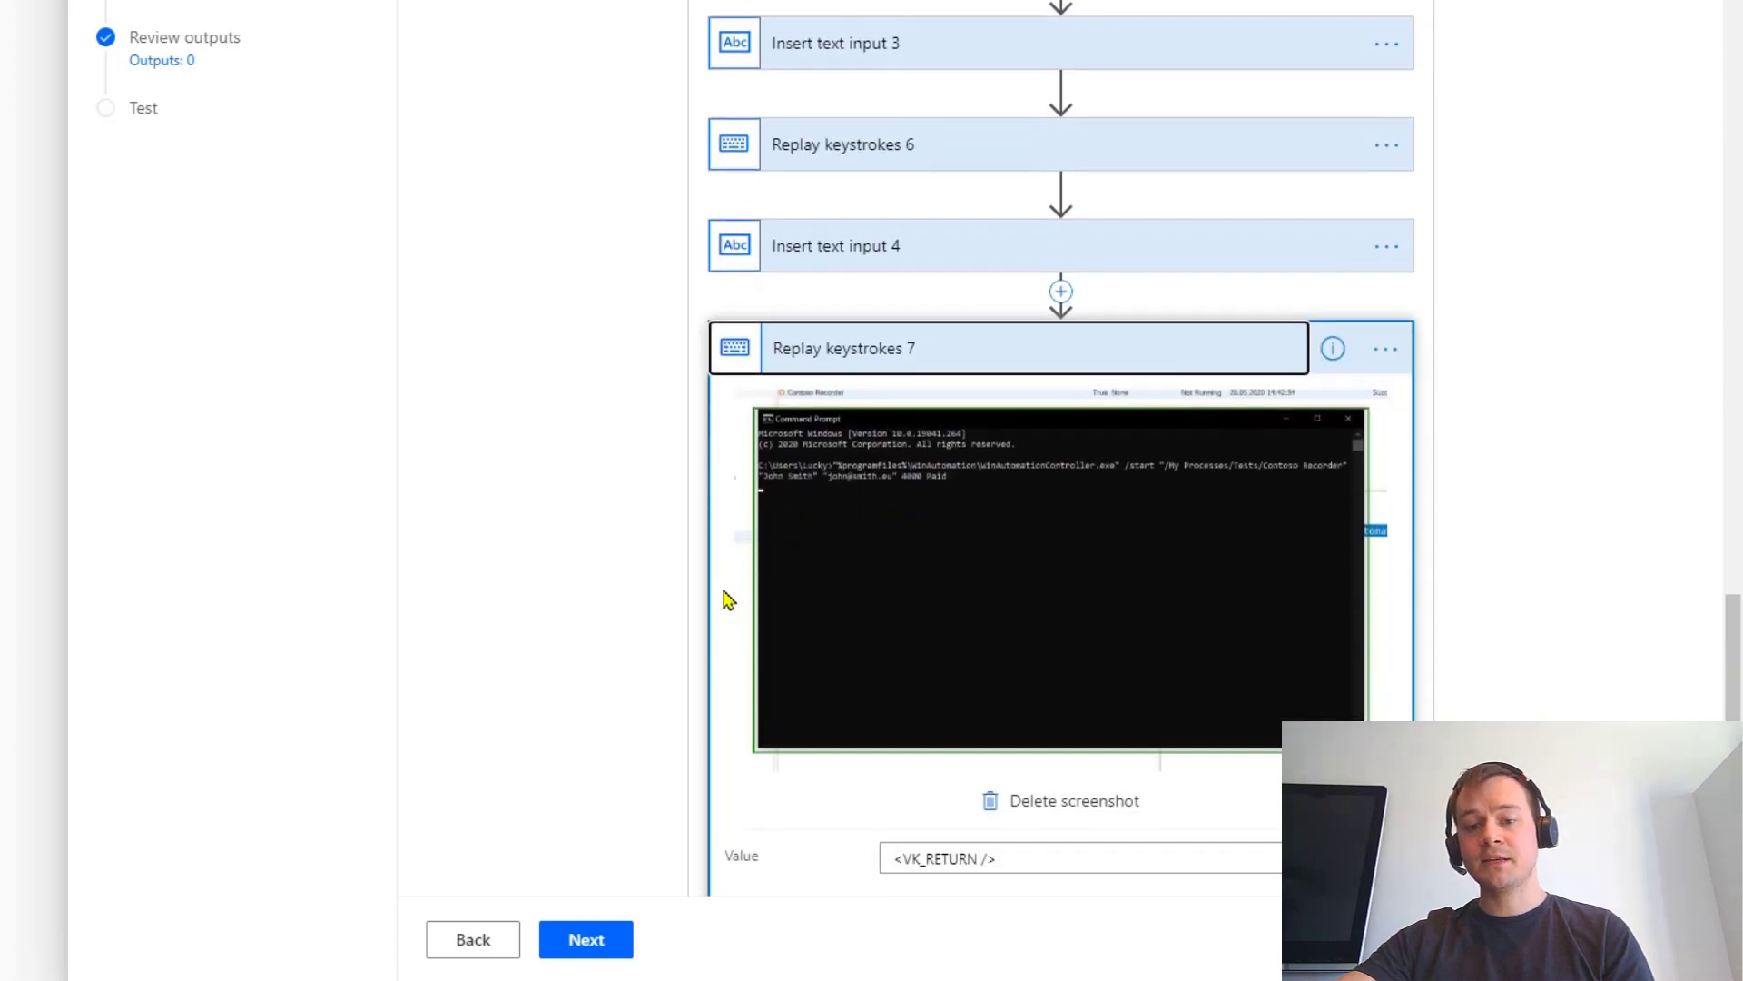
{"action": "scroll", "coordinate": [728, 599], "scroll_direction": "down", "scroll_amount": 3}
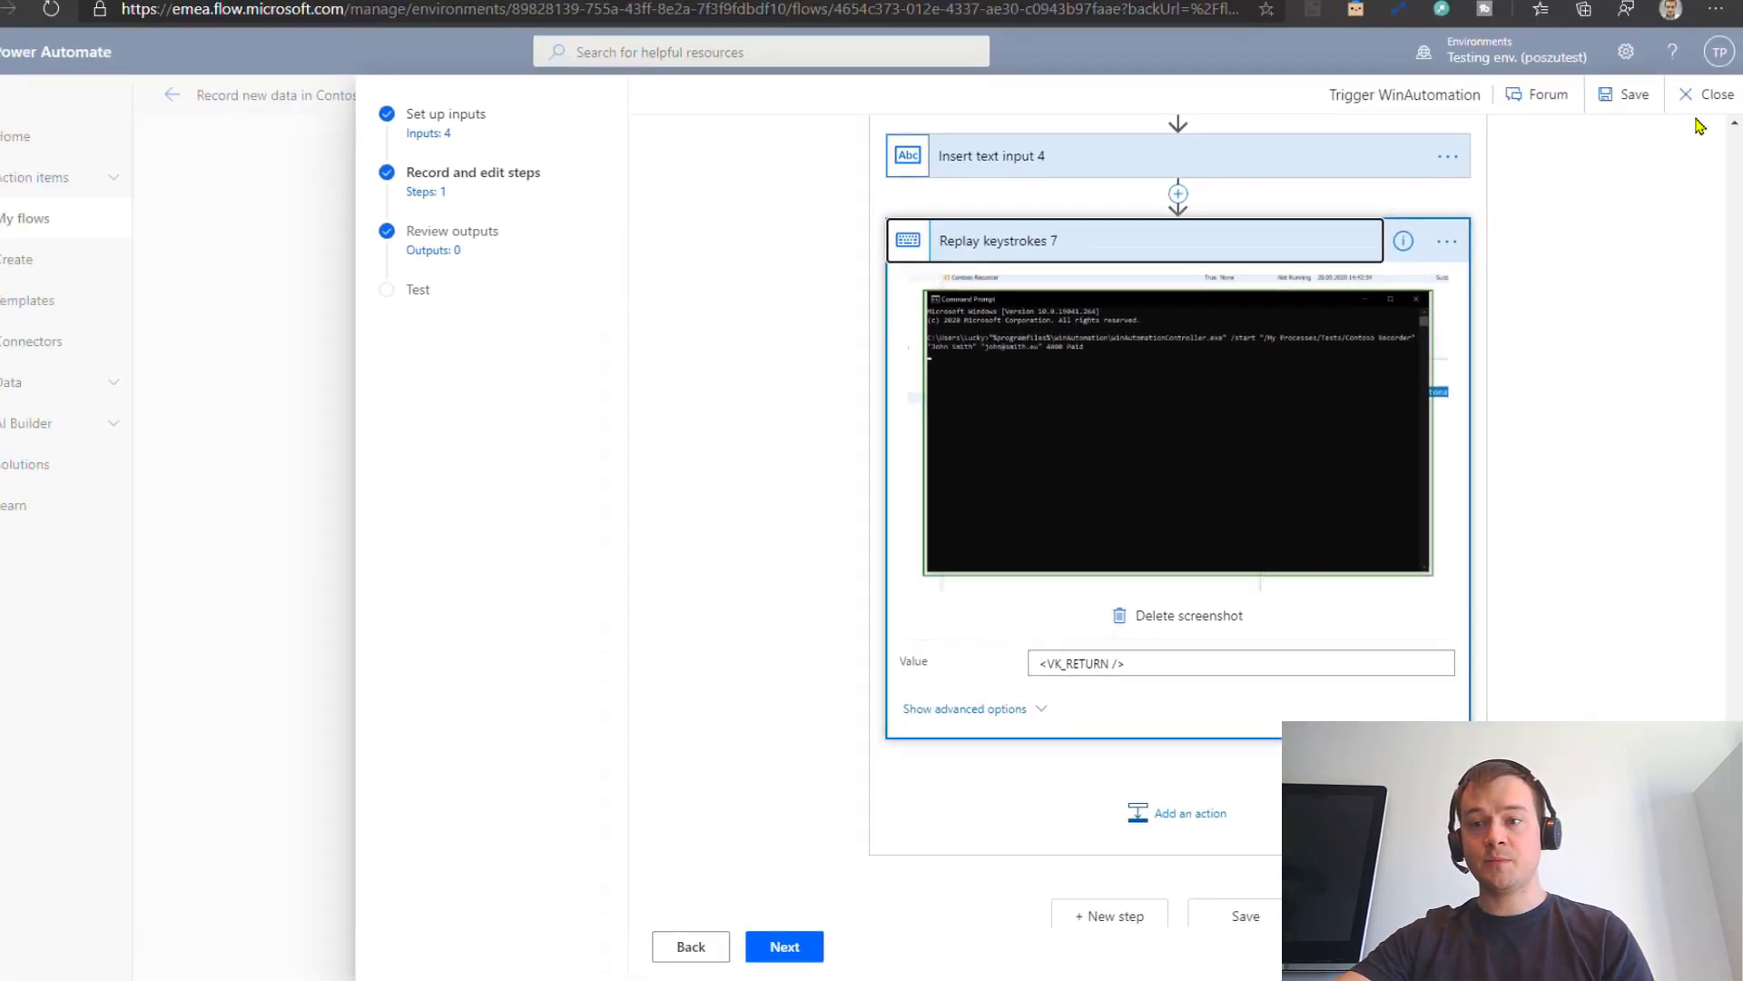
Step: Close the UI flow editor and return to the Get ID flow's details page
{"action": "left_click", "coordinate": [1704, 96]}
{"action": "left_click", "coordinate": [888, 602]}
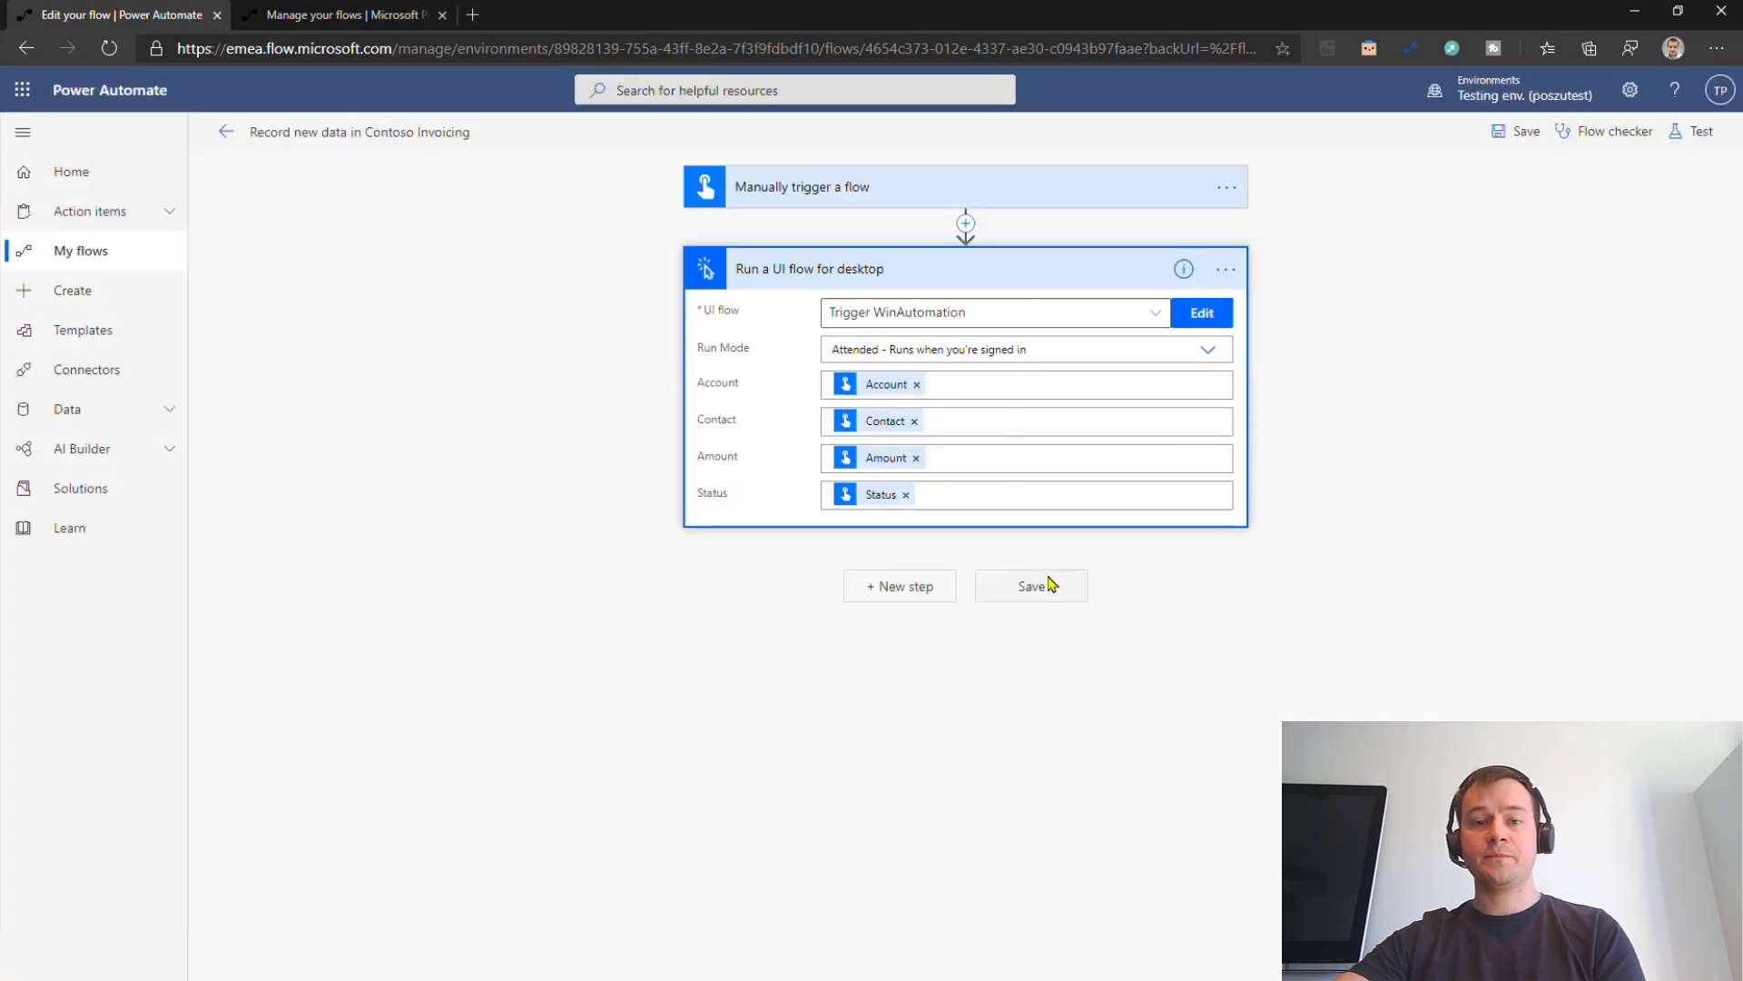
{"action": "key", "text": "ctrl+Tab"}
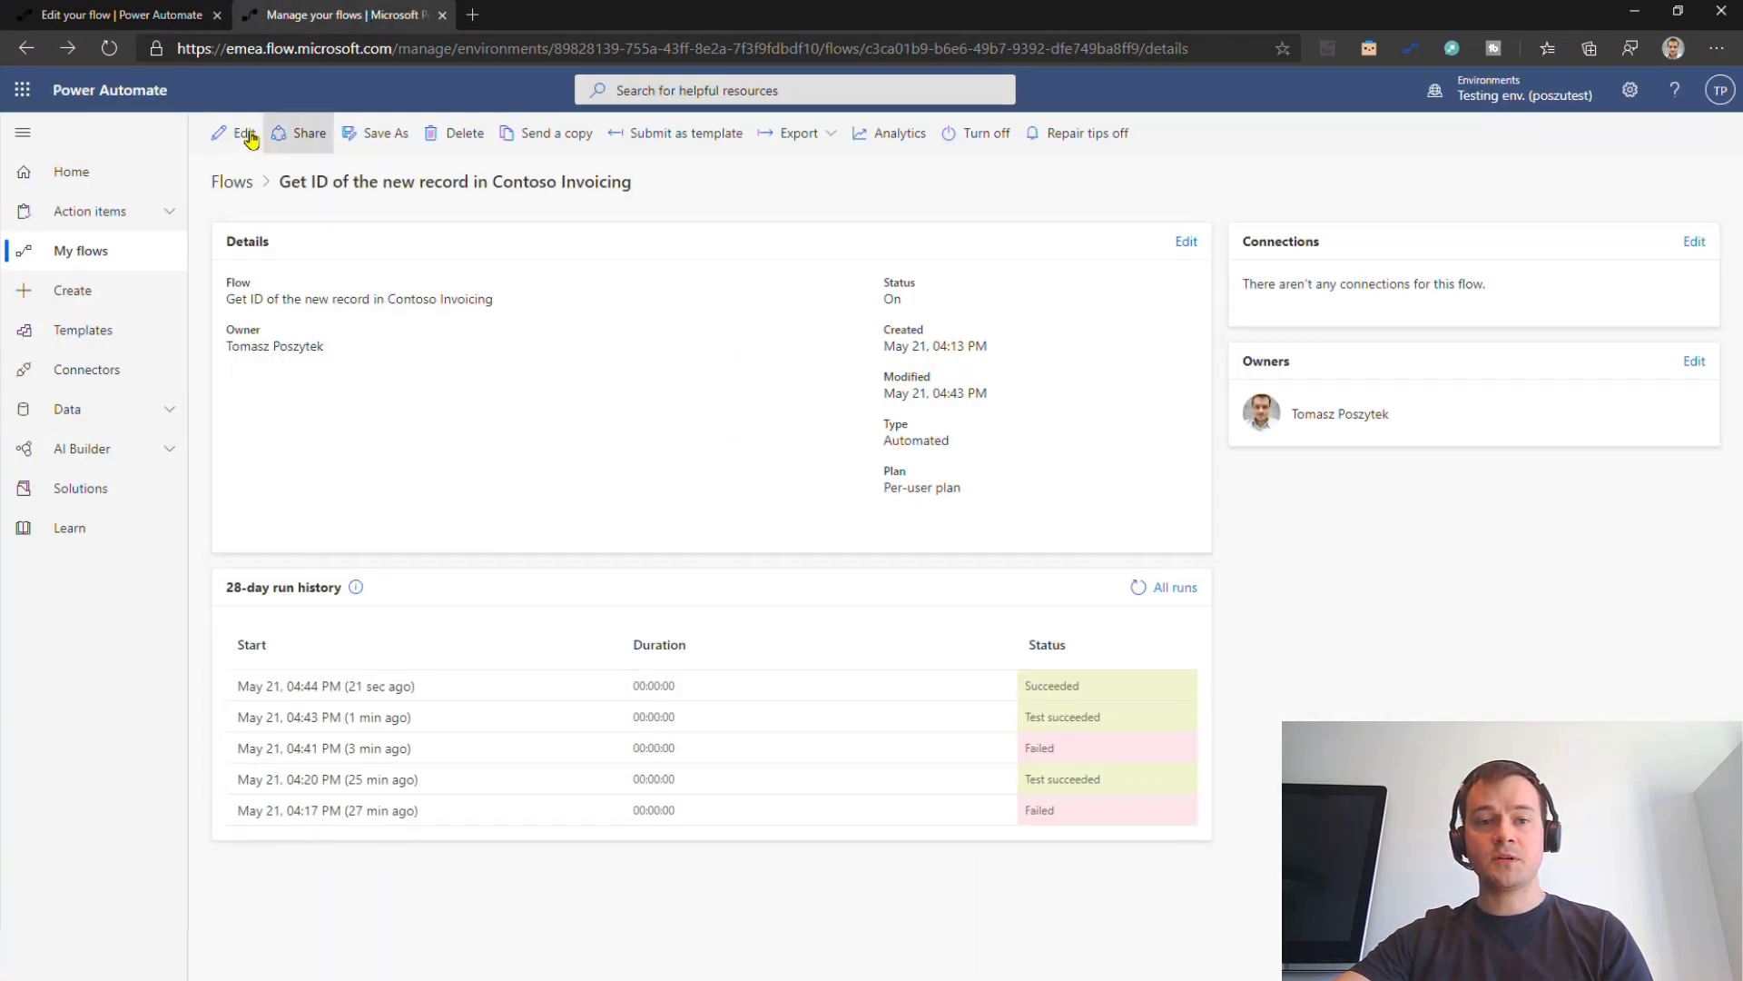
{"action": "left_click", "coordinate": [248, 136]}
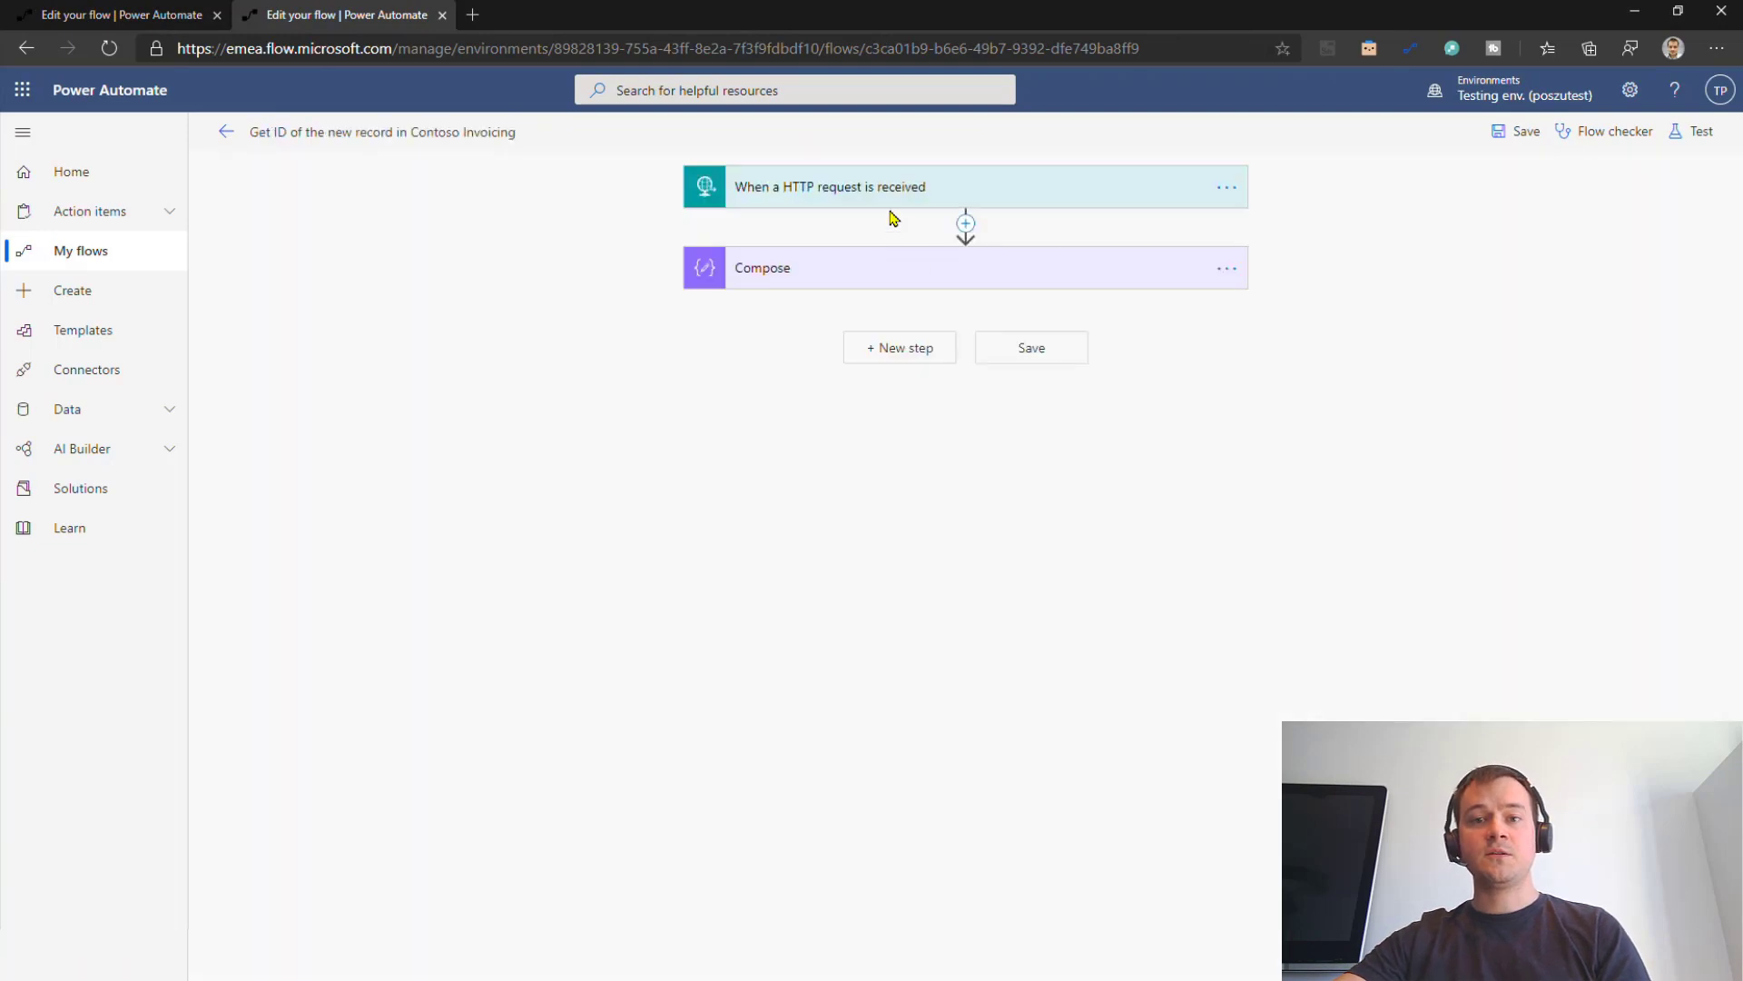
{"action": "left_click", "coordinate": [888, 200]}
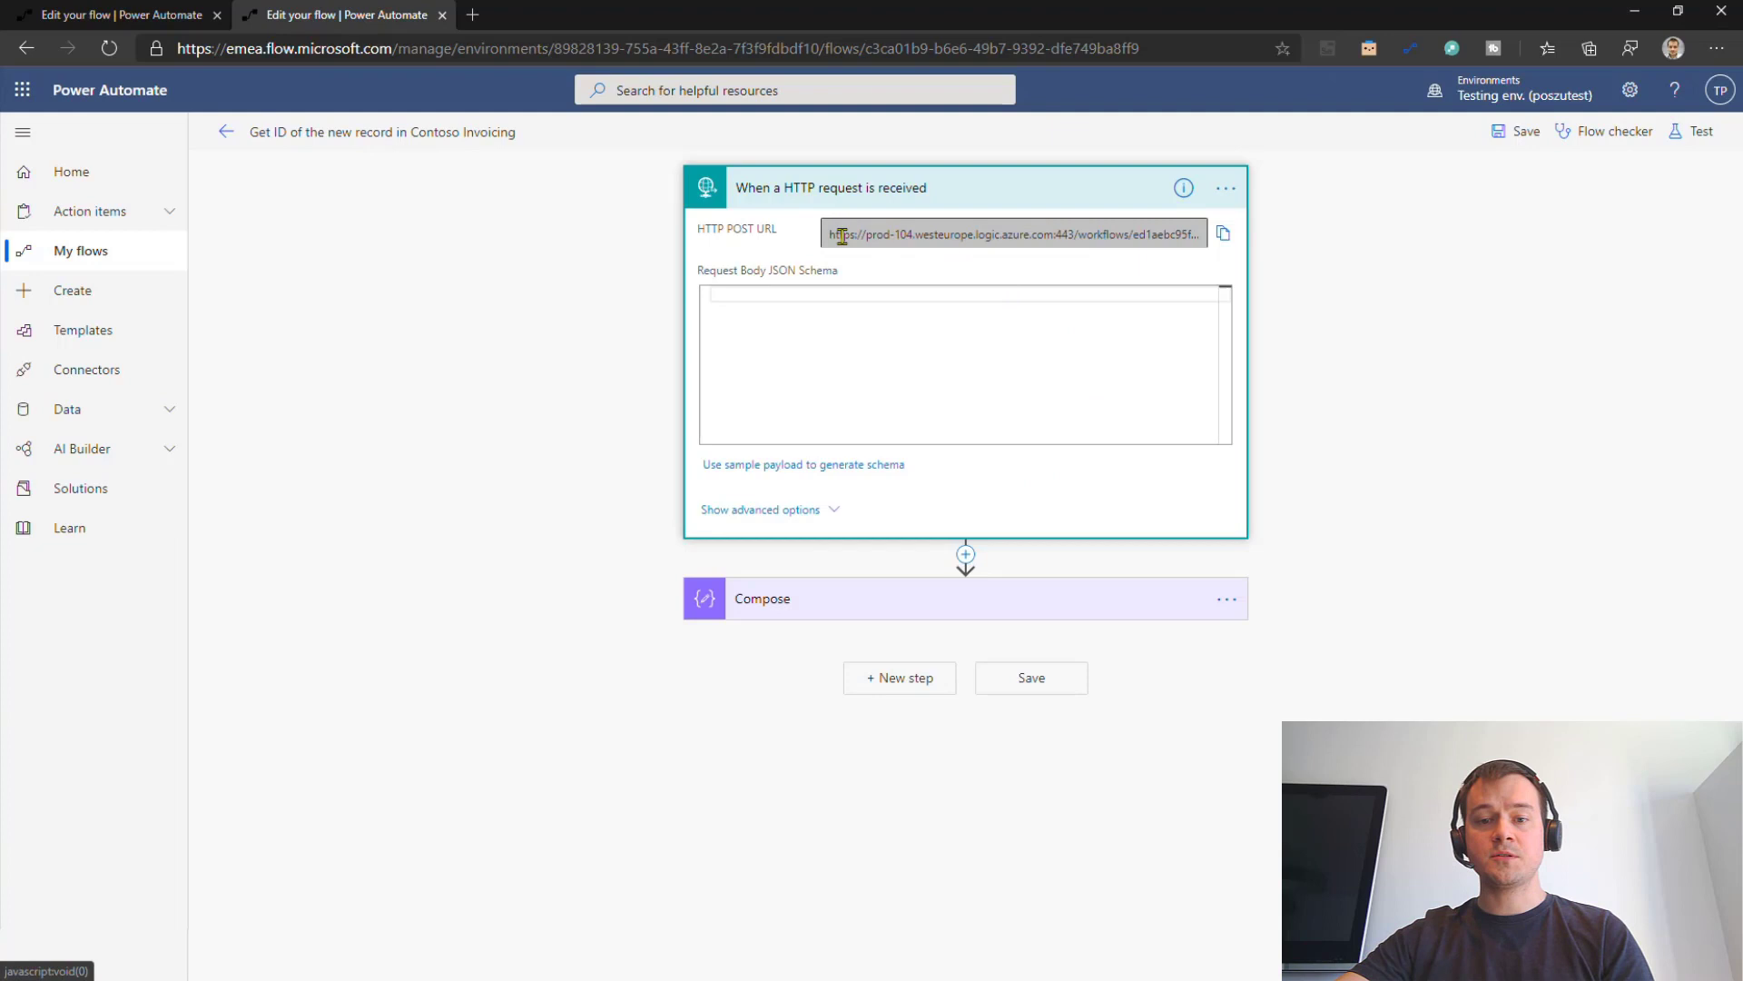
{"action": "left_click", "coordinate": [972, 601]}
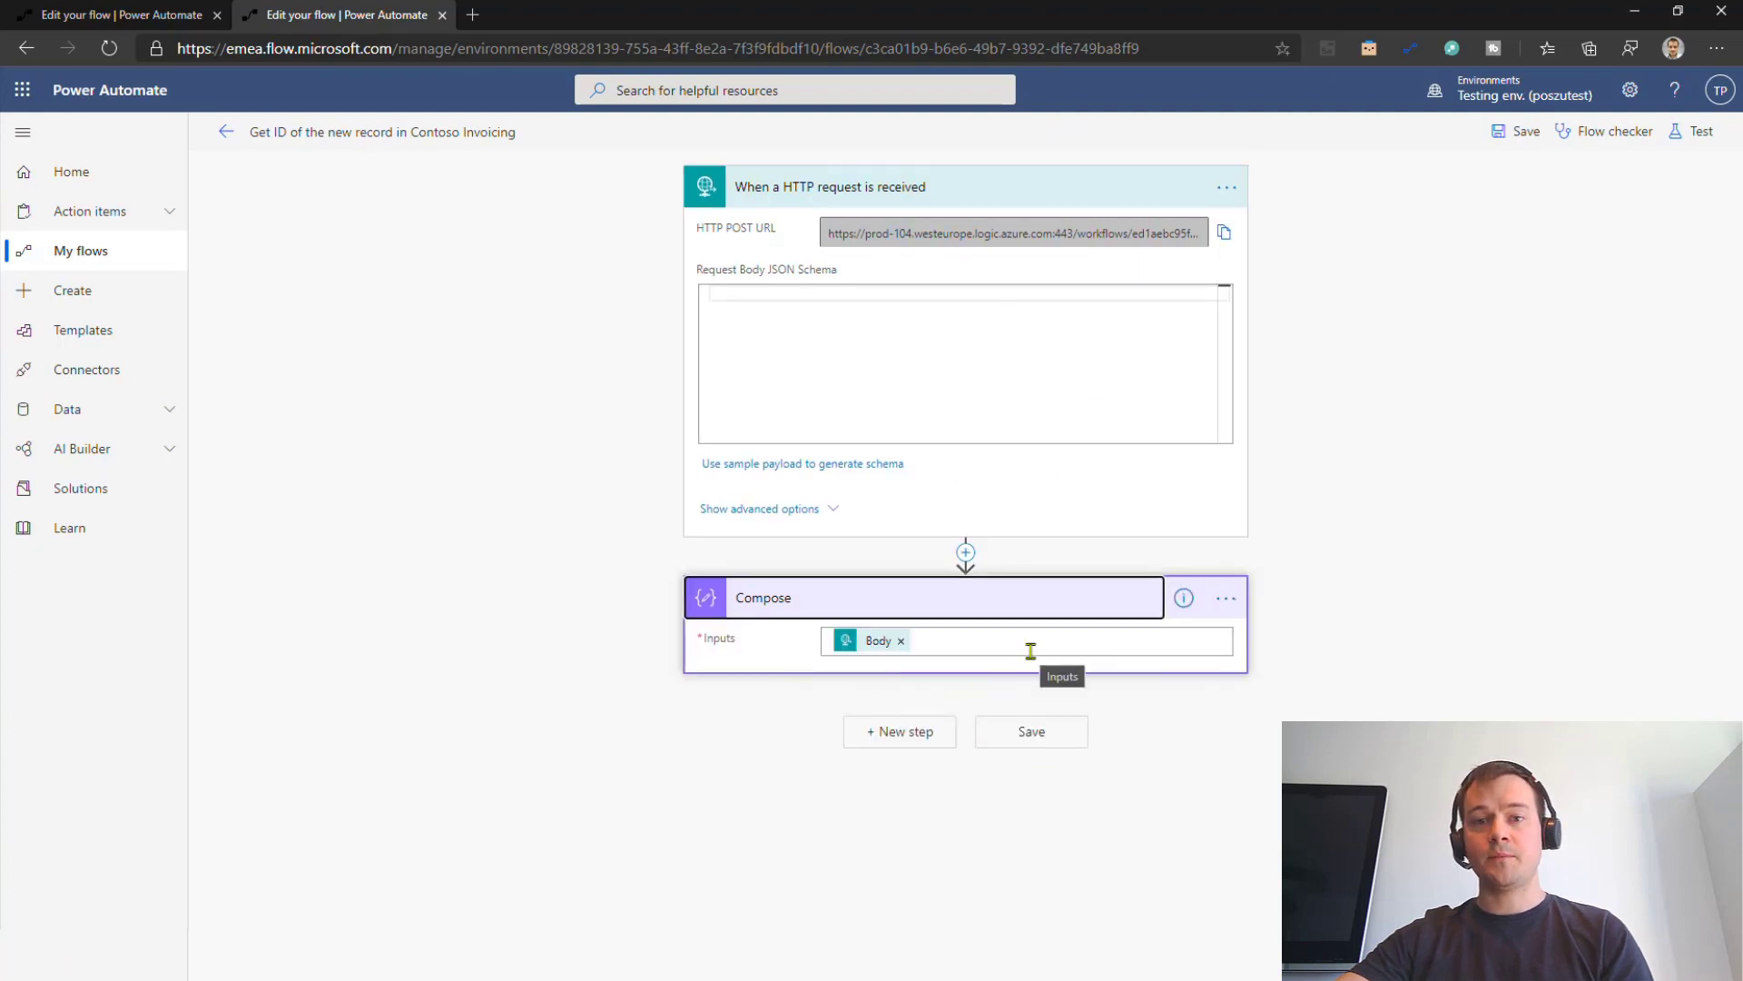
Step: Go to the Record new data in Contoso Invoicing flow's details page and start a manual run
{"action": "left_click", "coordinate": [226, 133]}
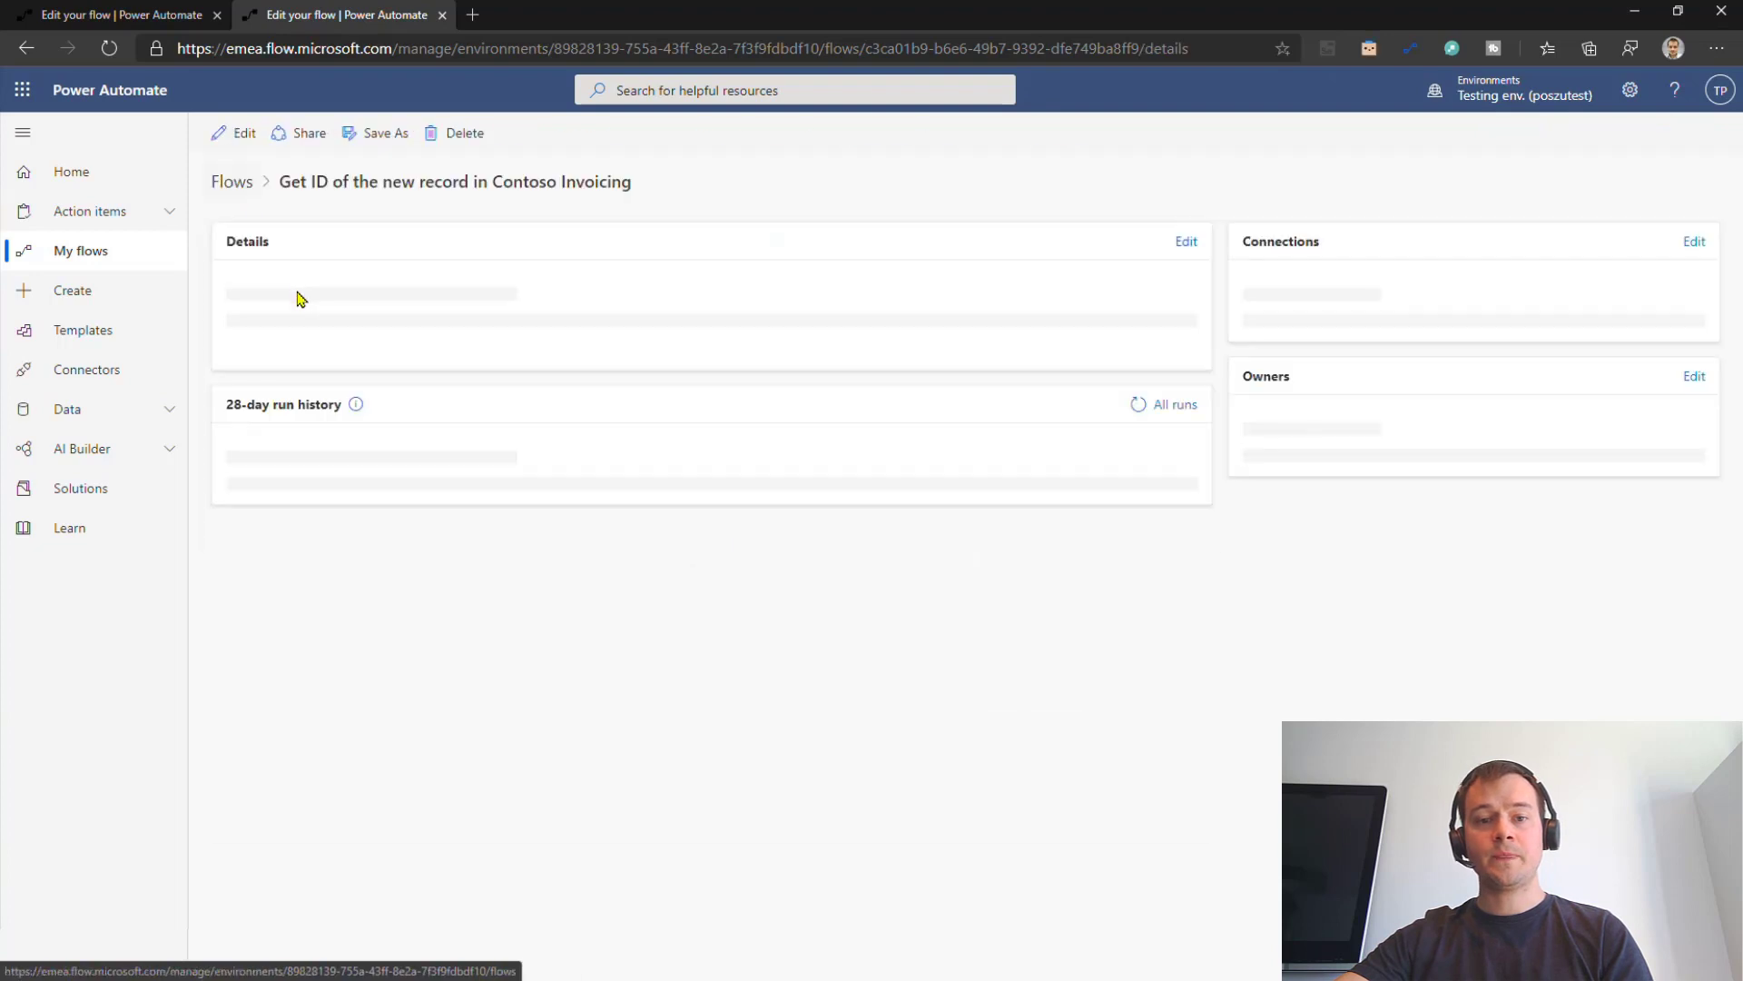
{"action": "key", "text": "ctrl+shift+Tab"}
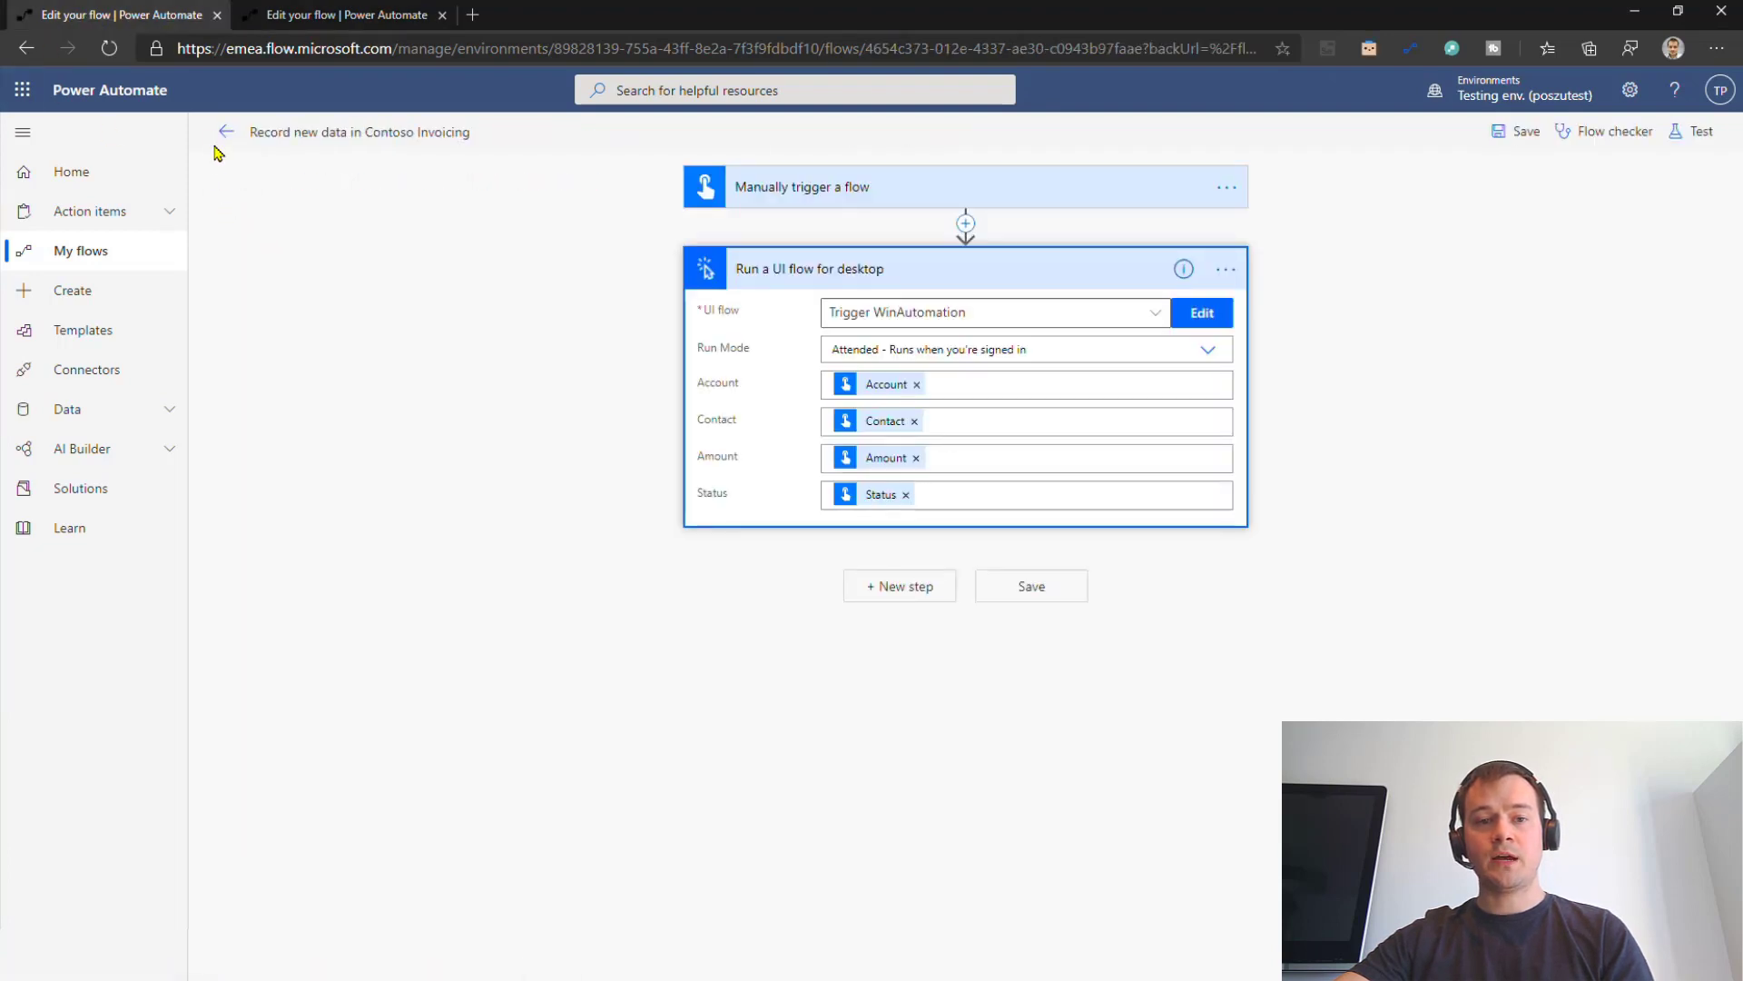
{"action": "left_click", "coordinate": [226, 133]}
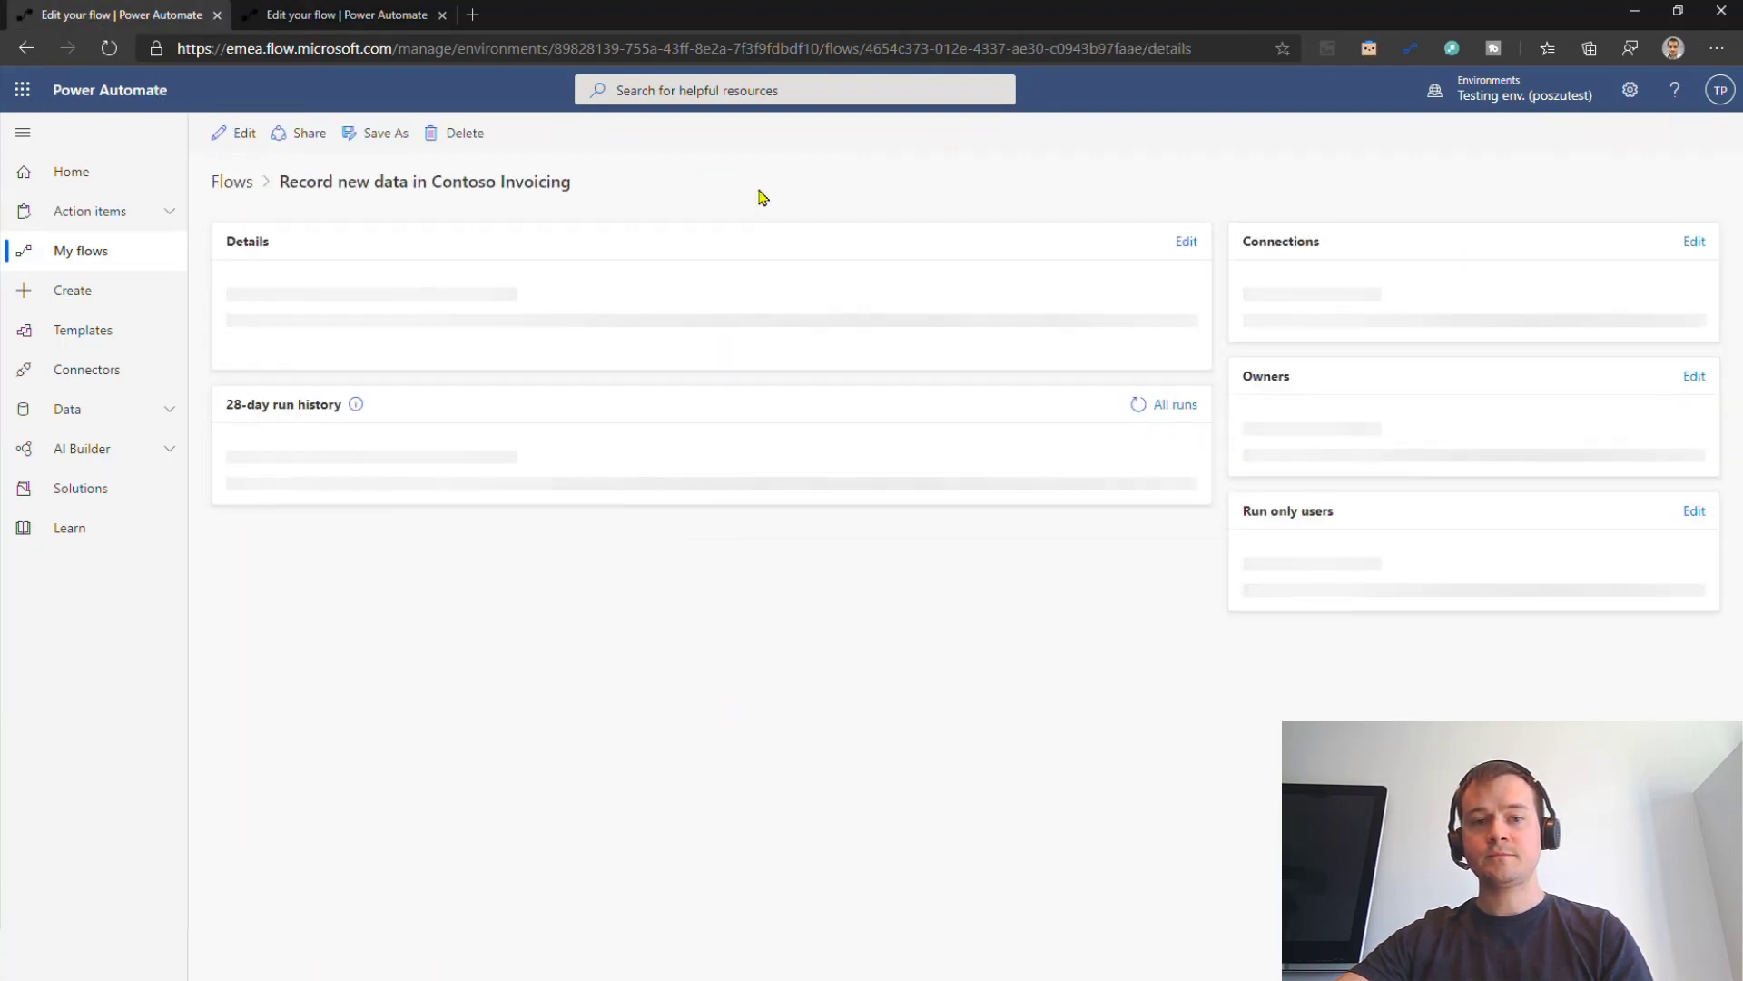
{"action": "left_click", "coordinate": [533, 136]}
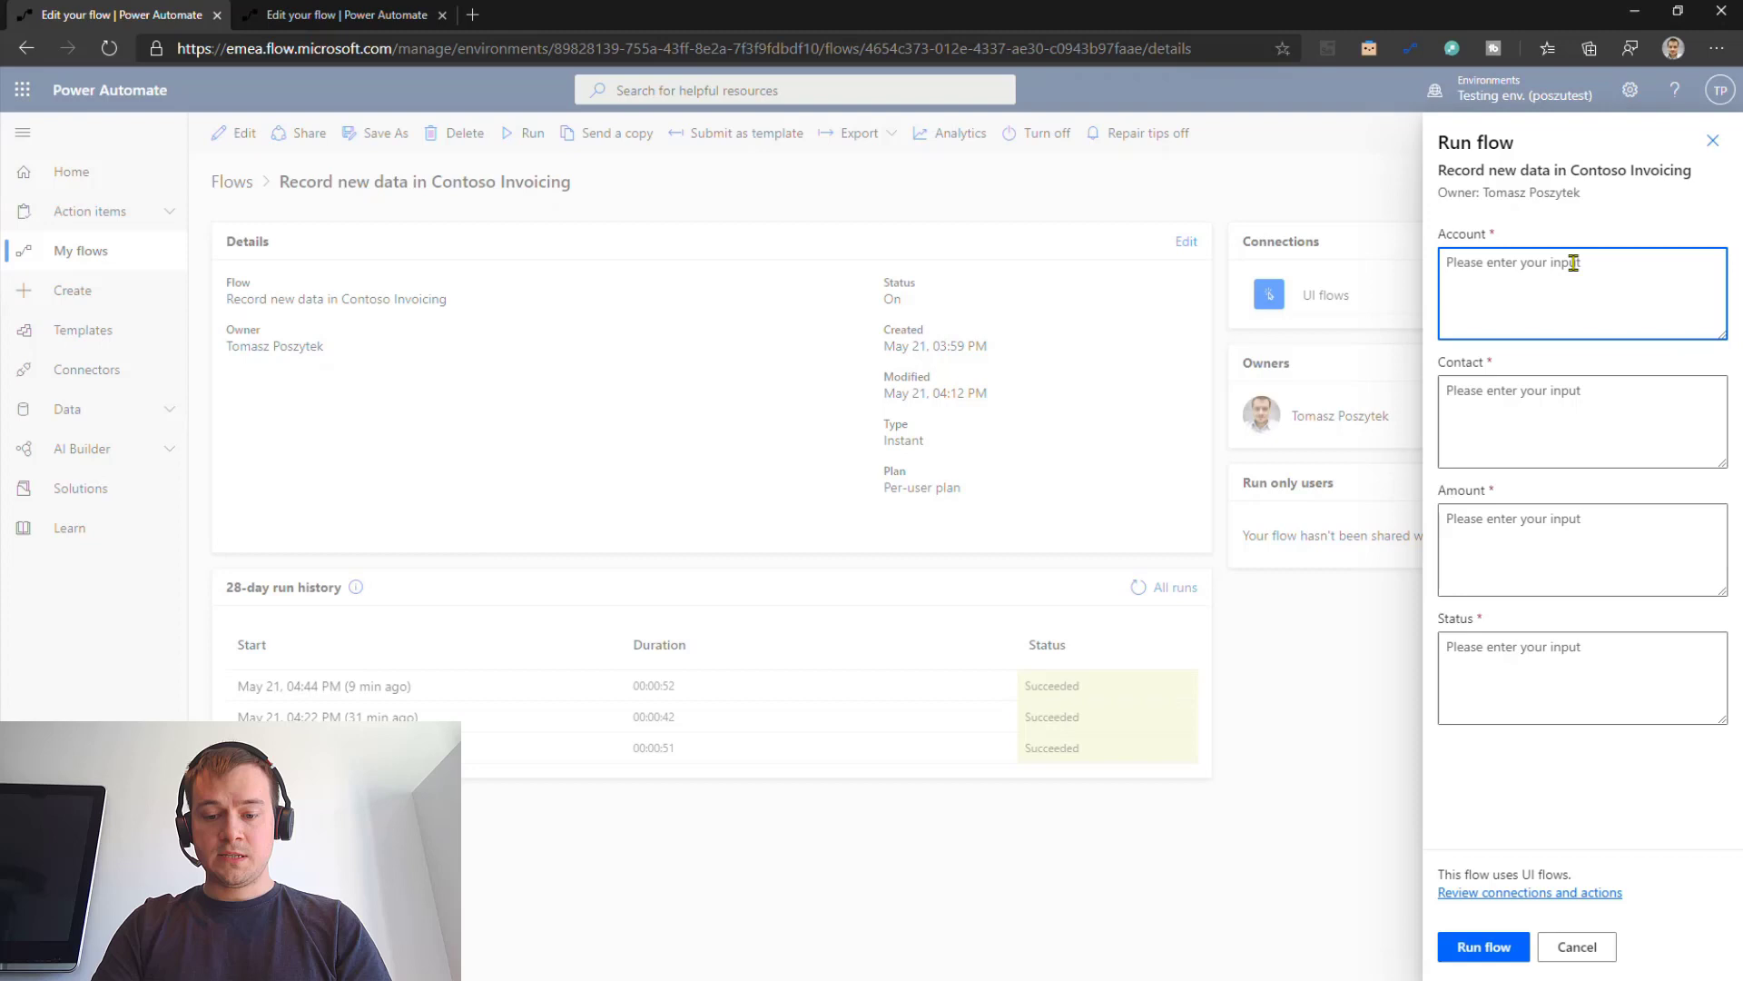
Step: Enter the account name, the contact's e-mail, Amount 2345 and Status Paid
{"action": "type", "text": "John Snow"}
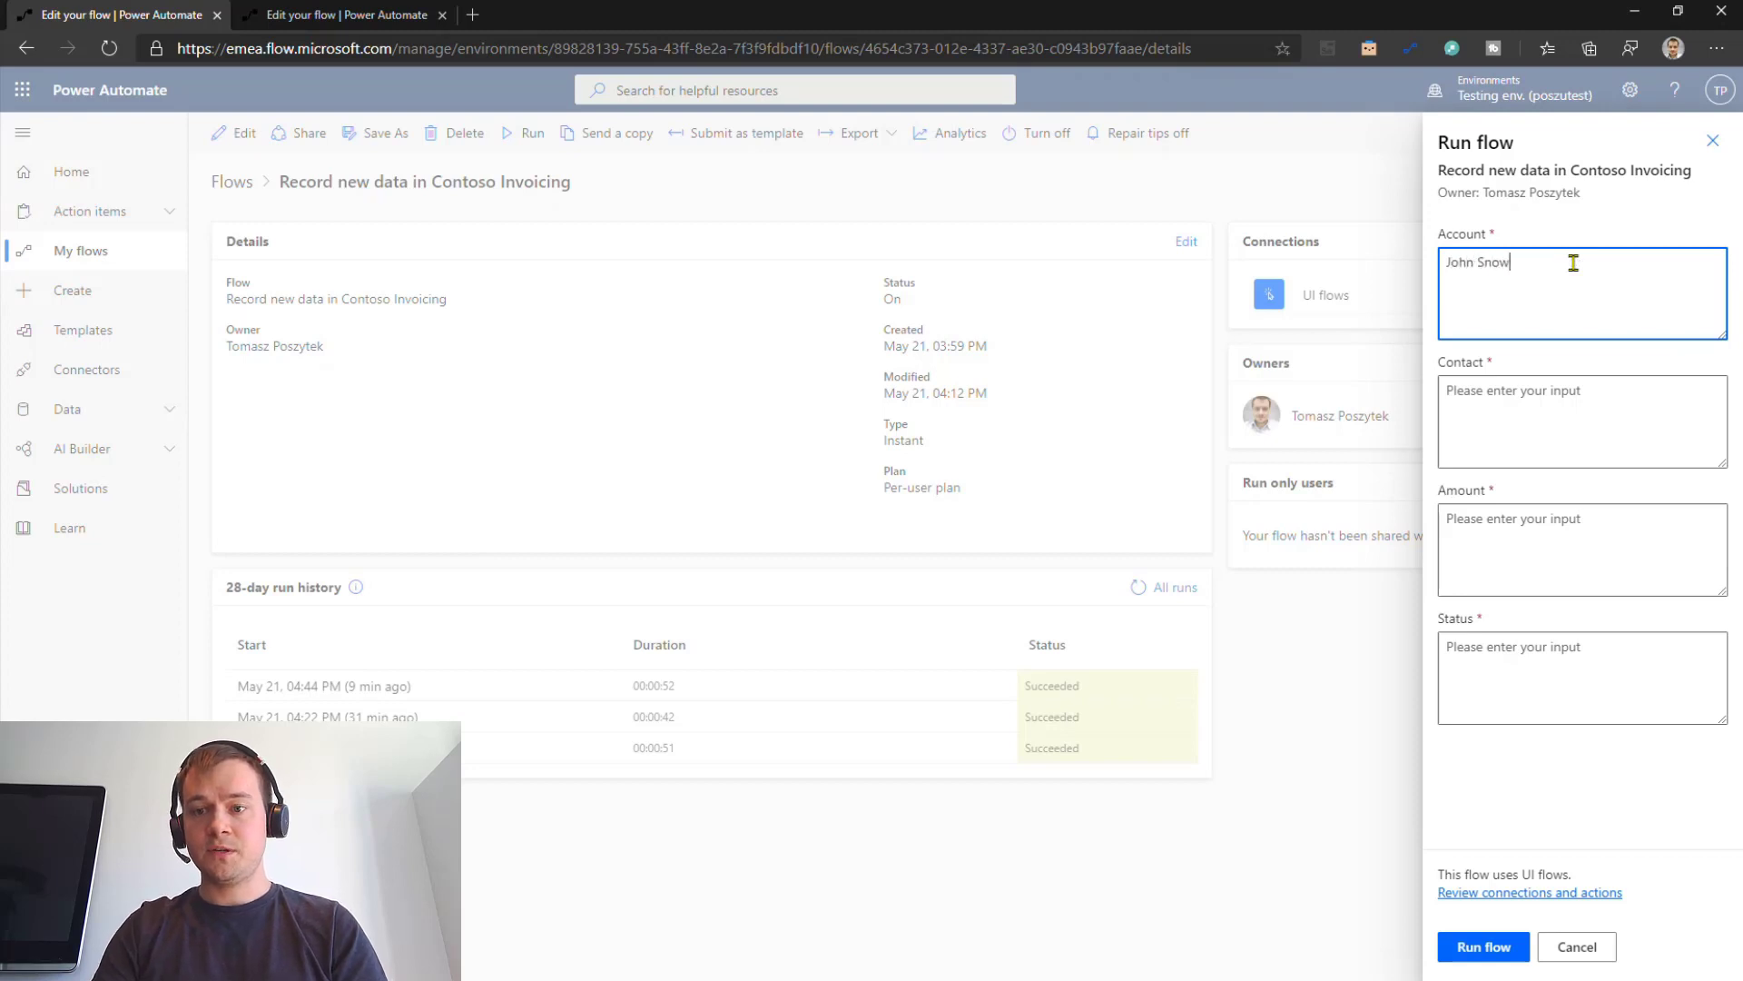
{"action": "key", "text": "Tab"}
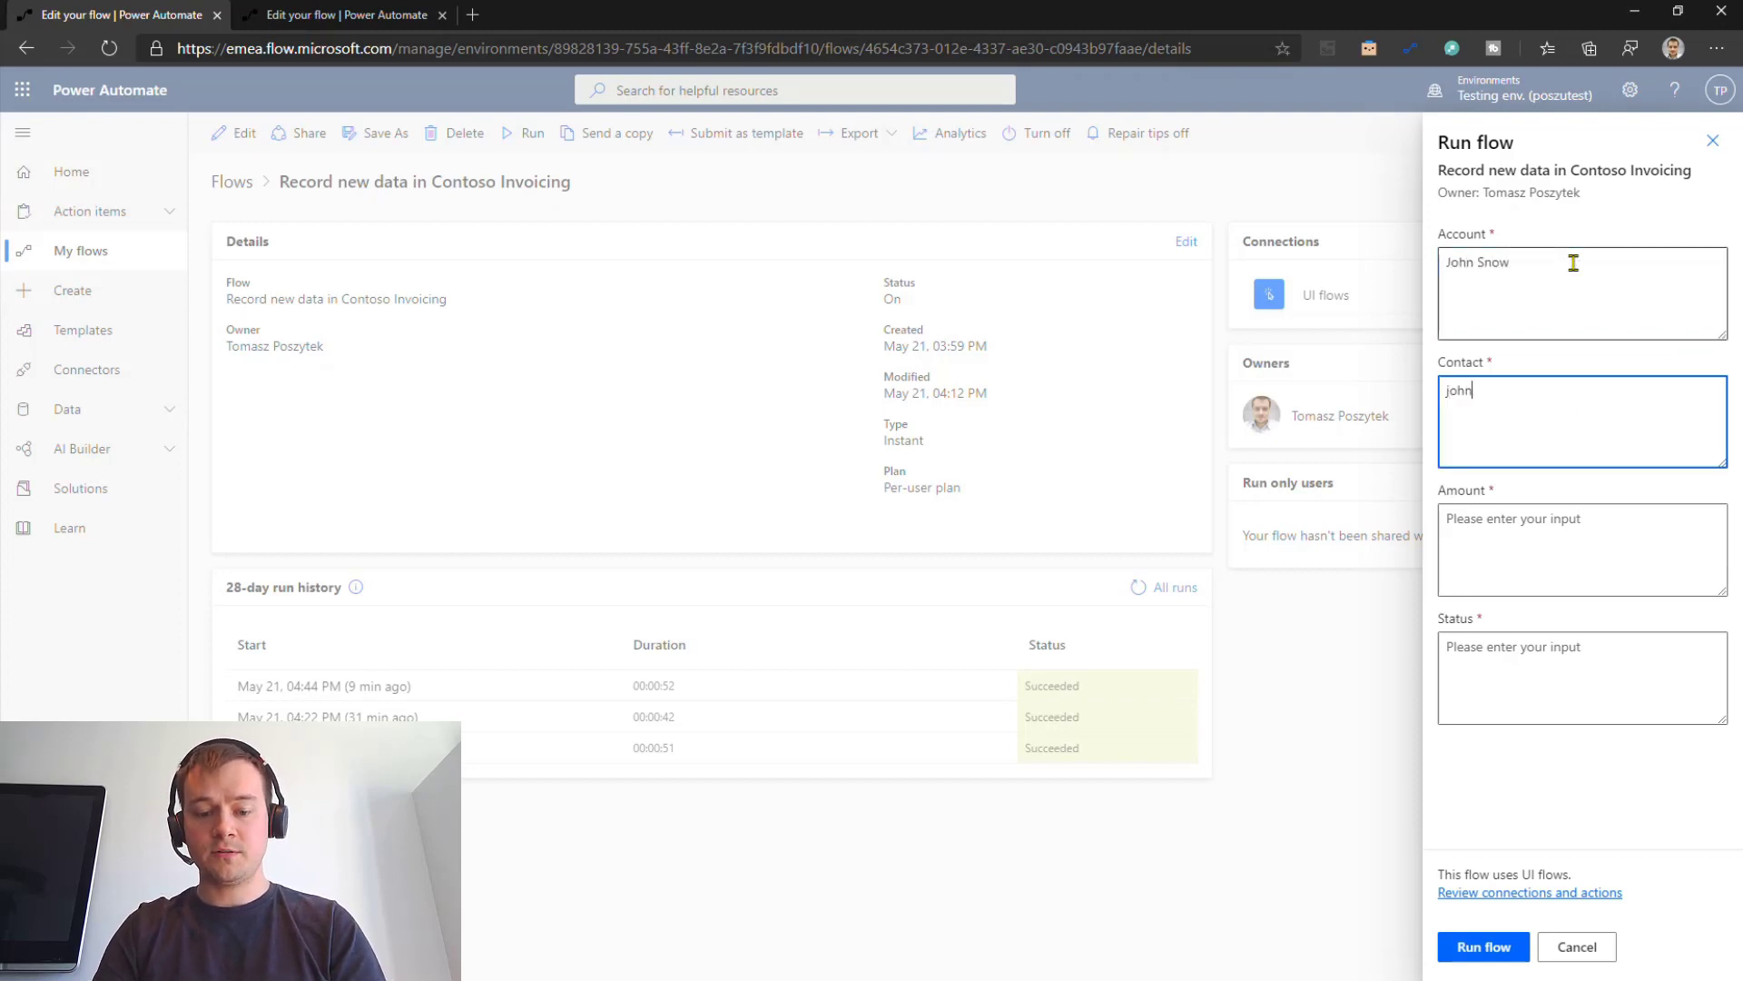
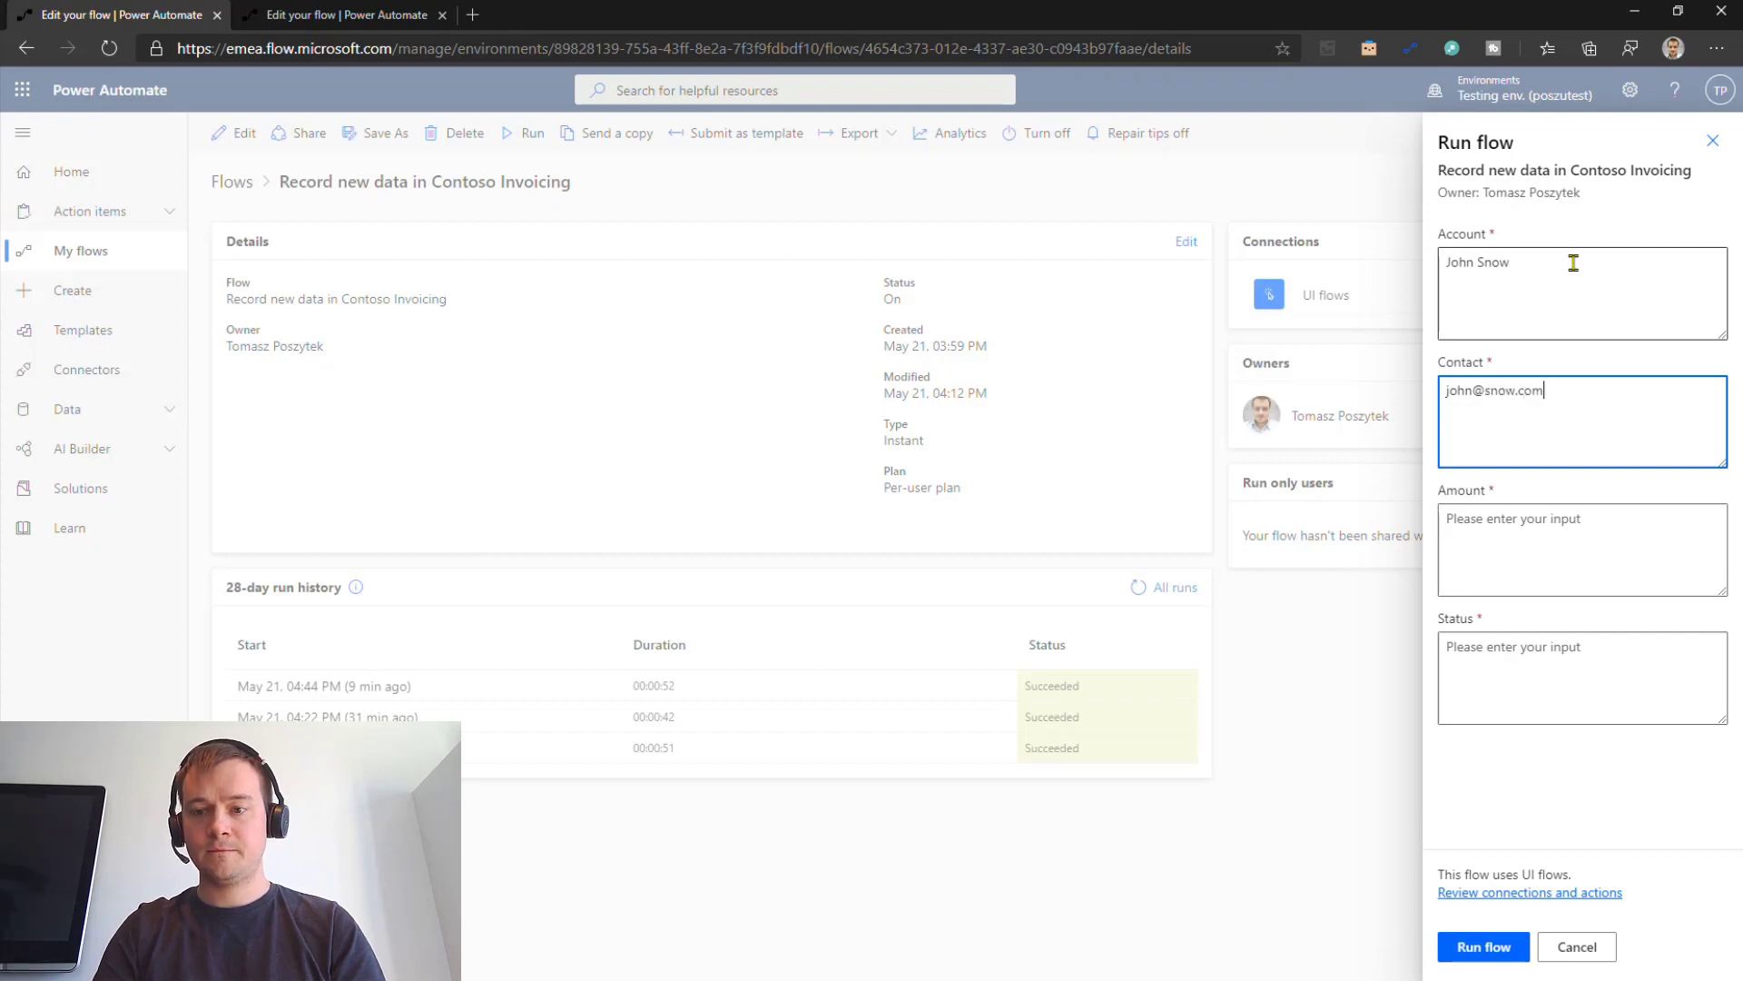
{"action": "key", "text": "Tab"}
{"action": "type", "text": "2345"}
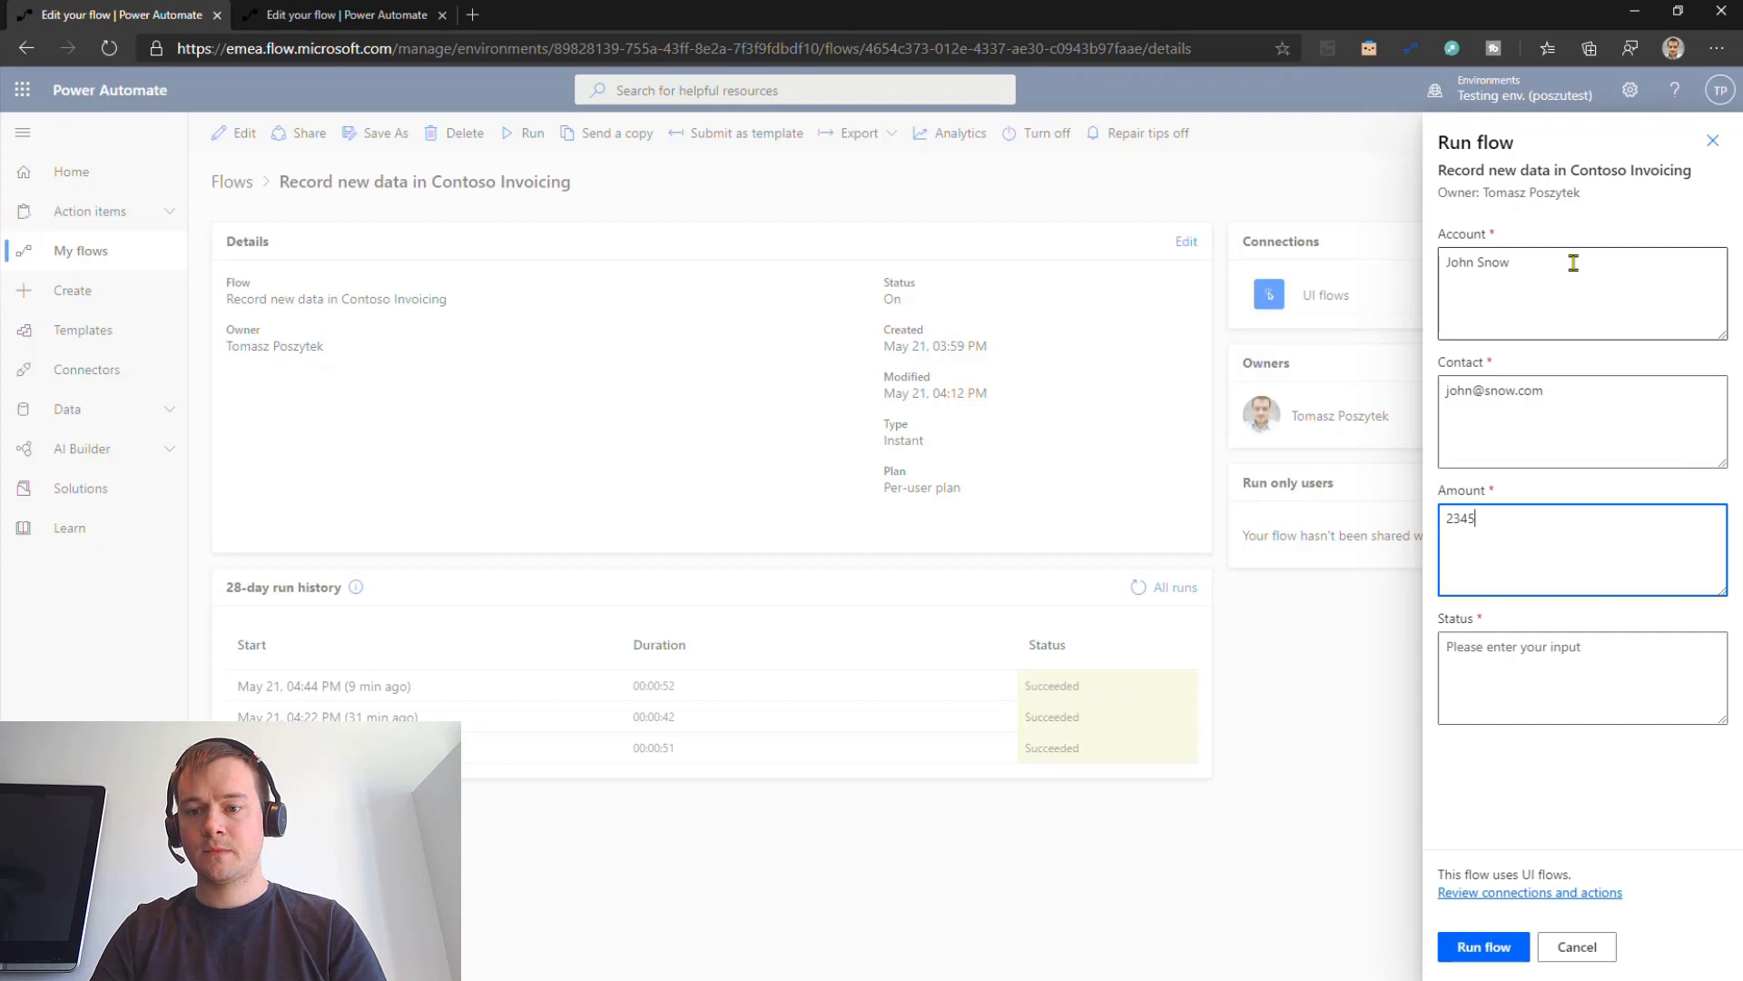
{"action": "key", "text": "Tab"}
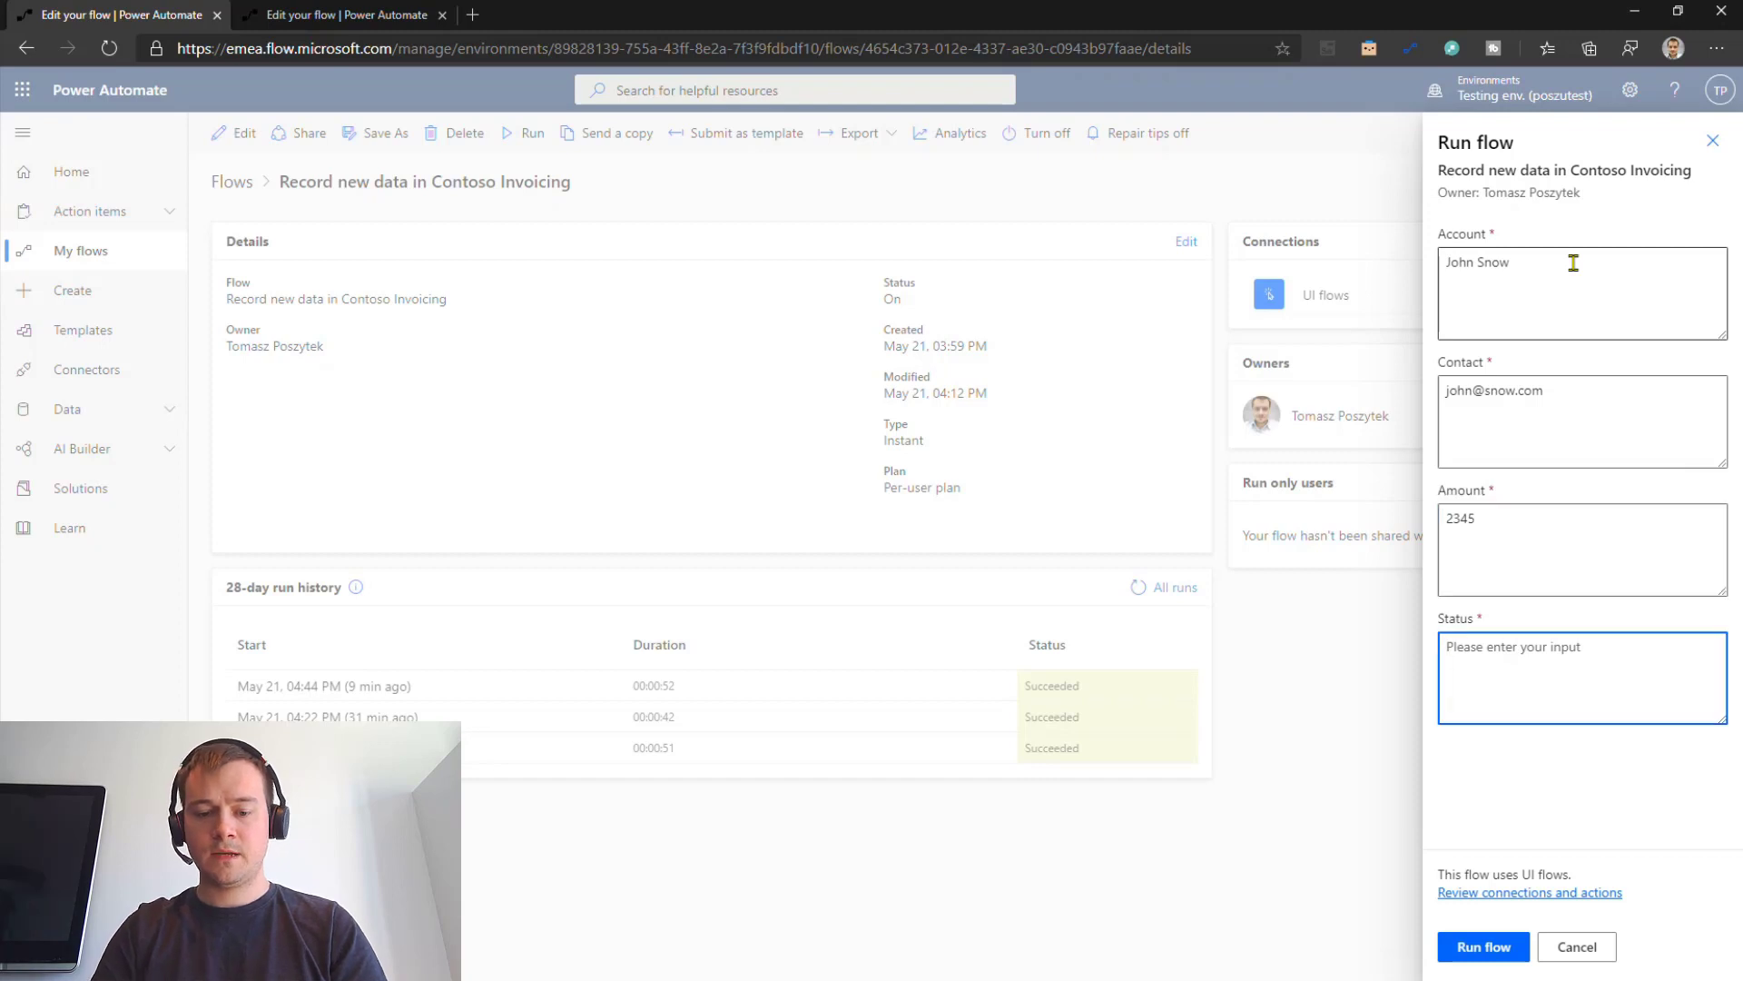
{"action": "type", "text": "Paid"}
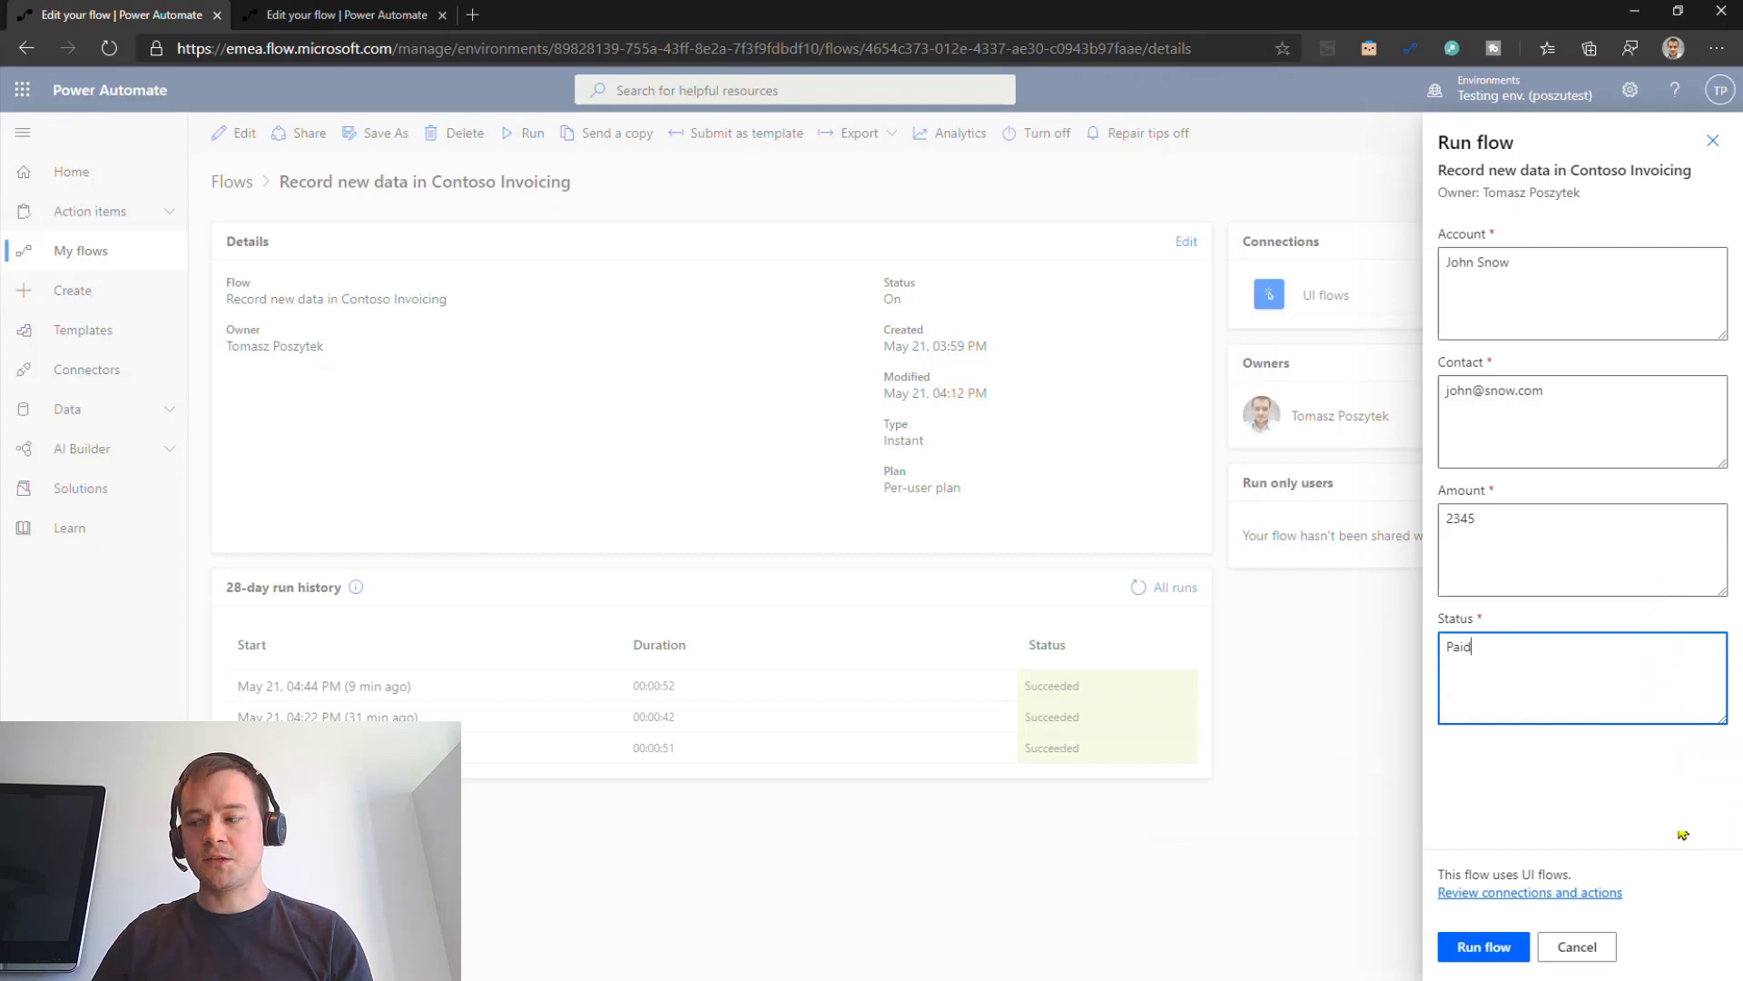
Step: Run the flow, then type the WinAutomationController.exe /start command for the Contoso Recorder process
{"action": "left_click", "coordinate": [1477, 947]}
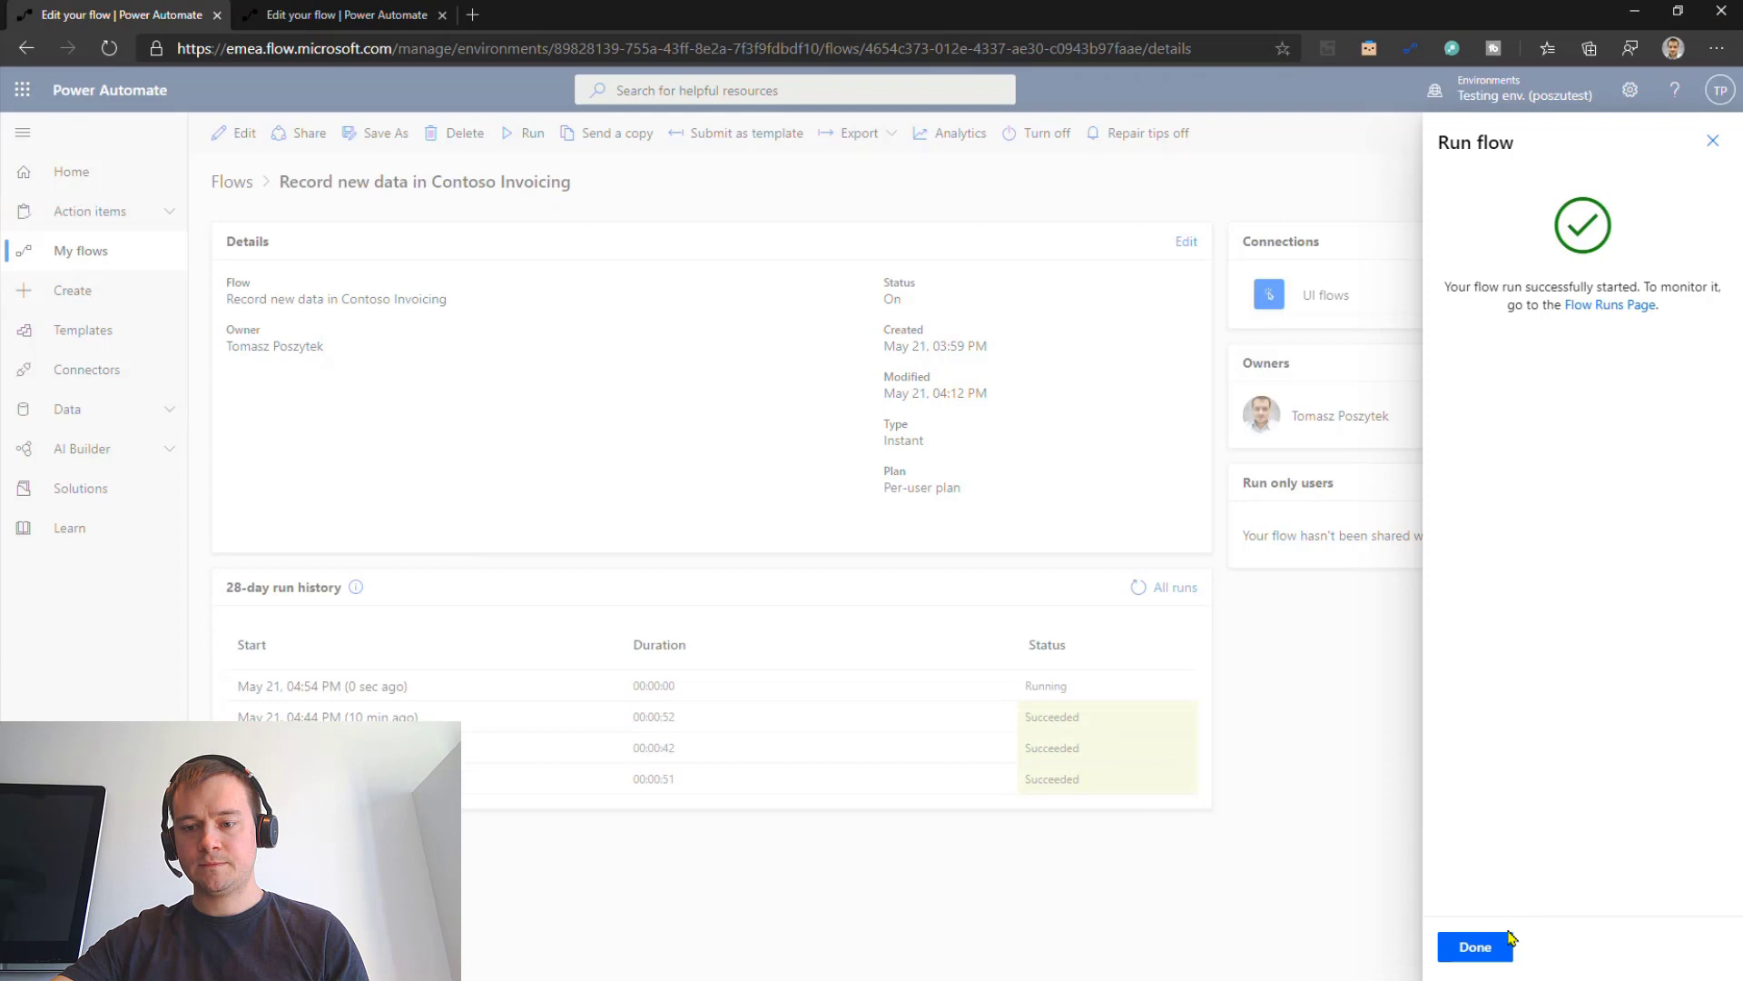
{"action": "left_click", "coordinate": [1475, 947]}
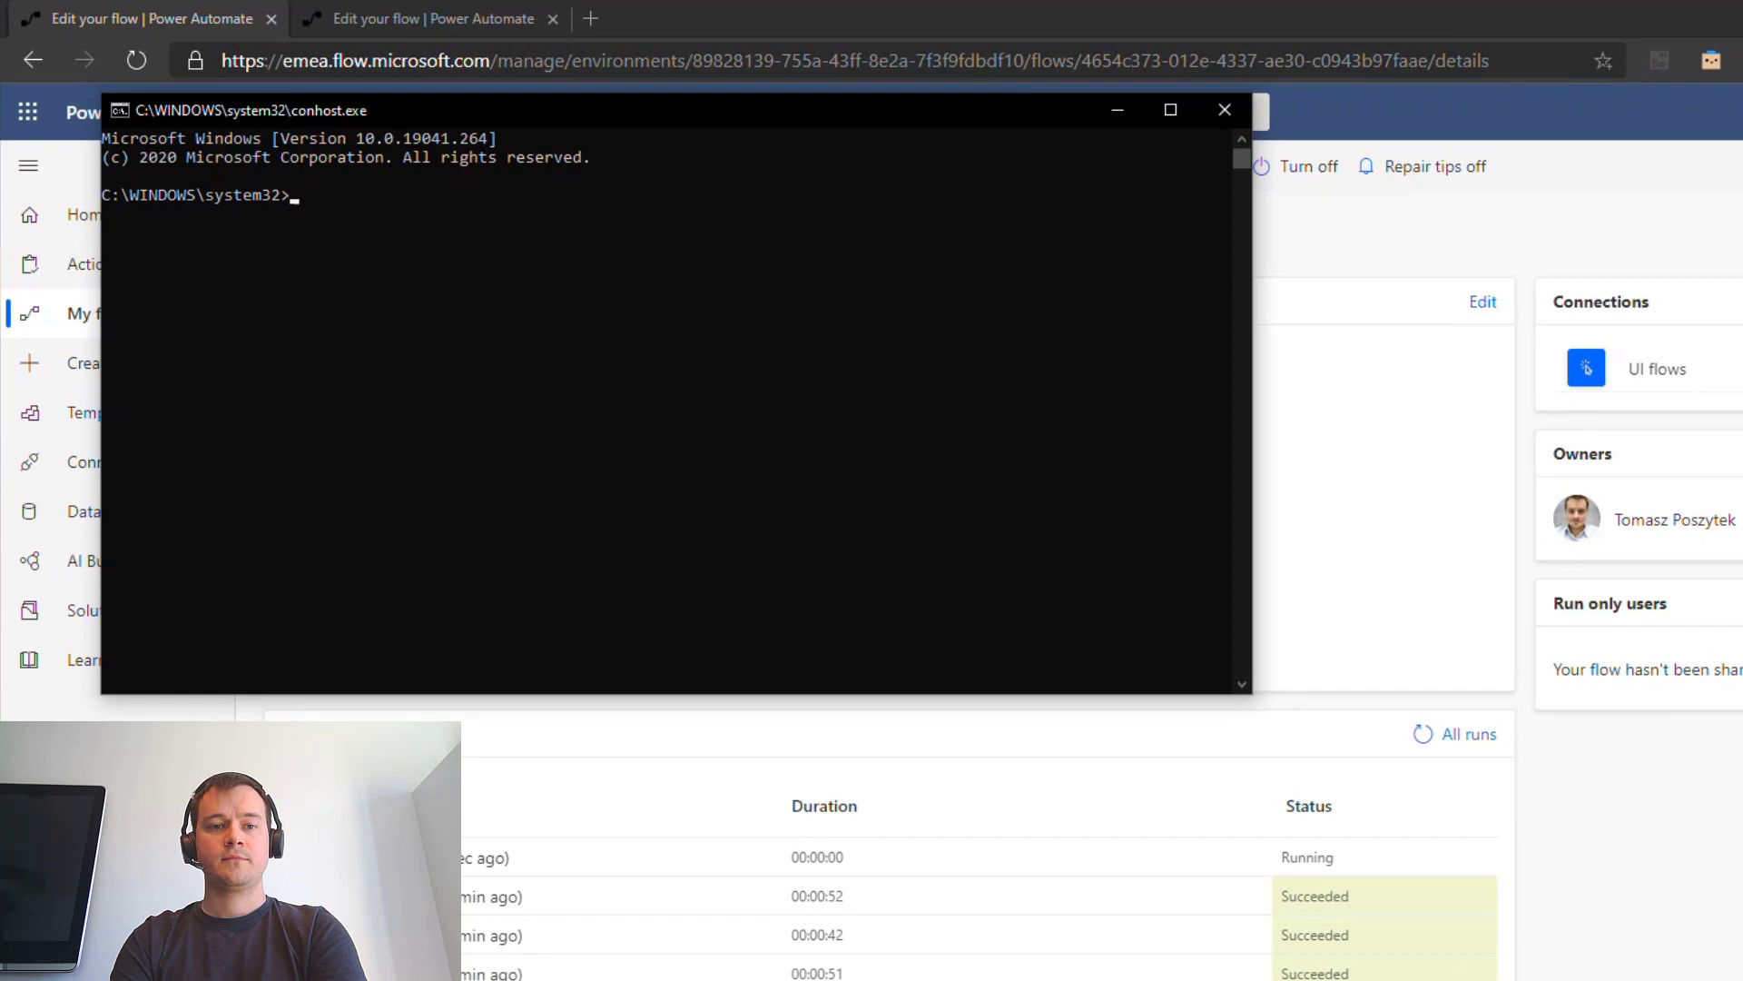
{"action": "type", "text": "\"%programfiles%\\WinAutomatio"}
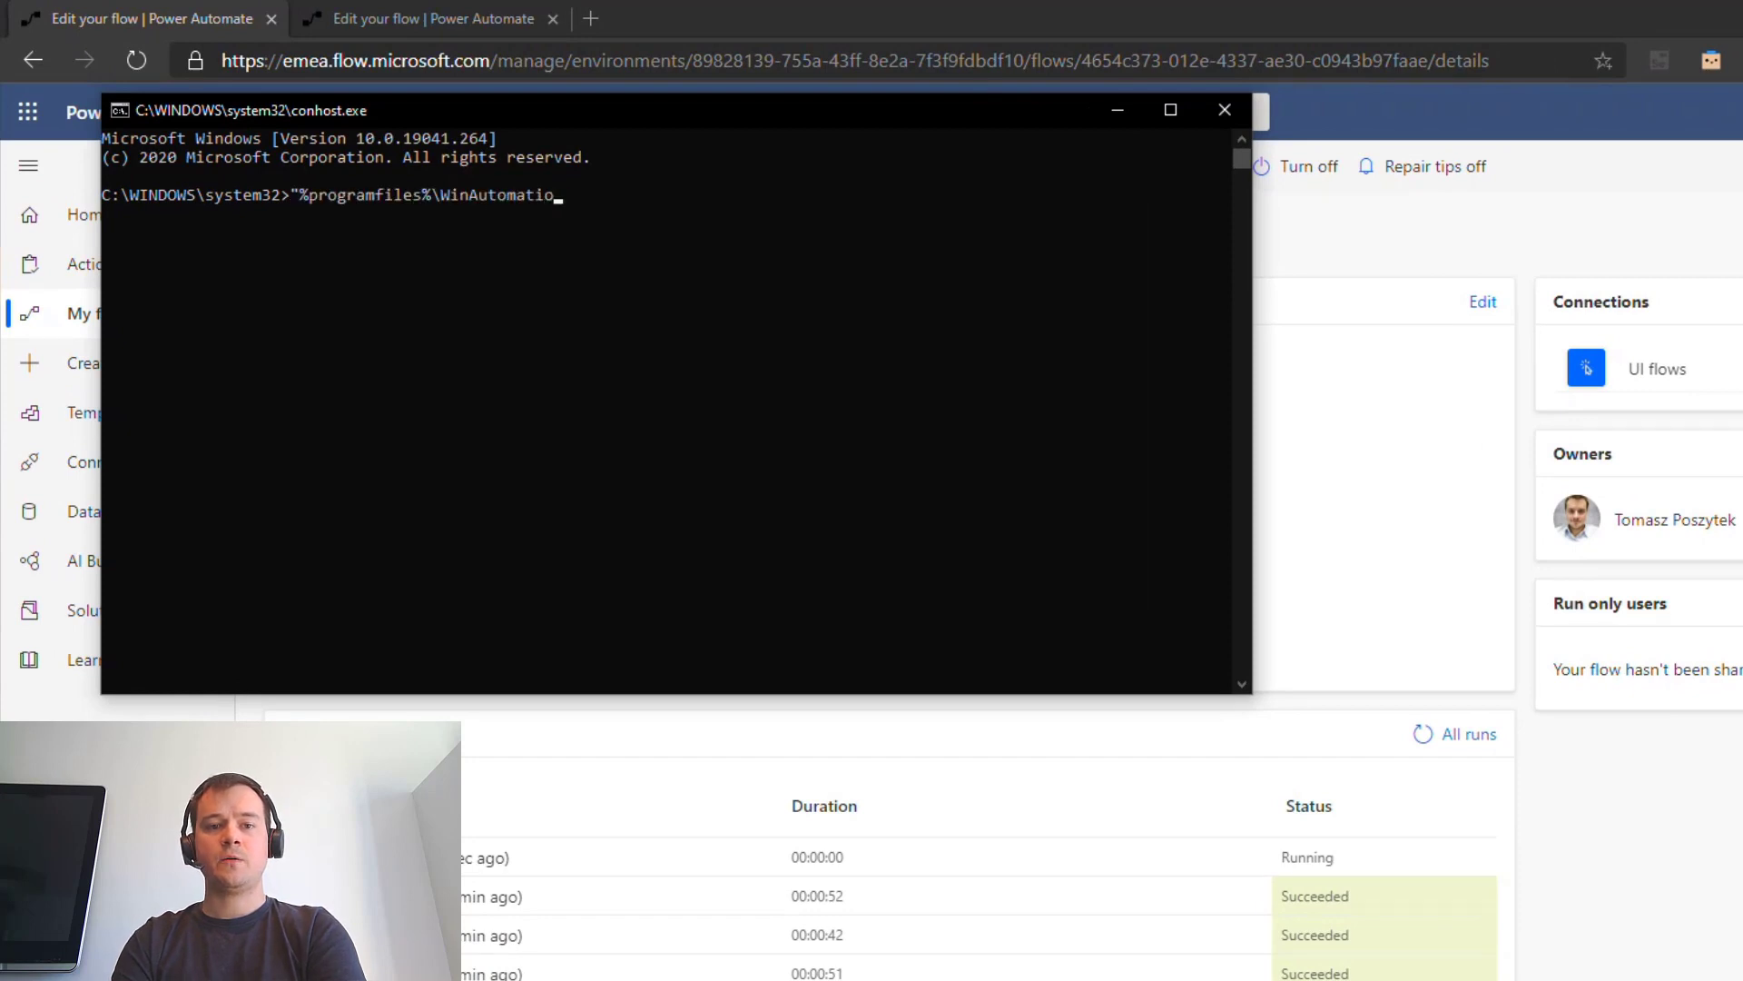
{"action": "type", "text": "n\\WinAutomationController.exe\" /st"}
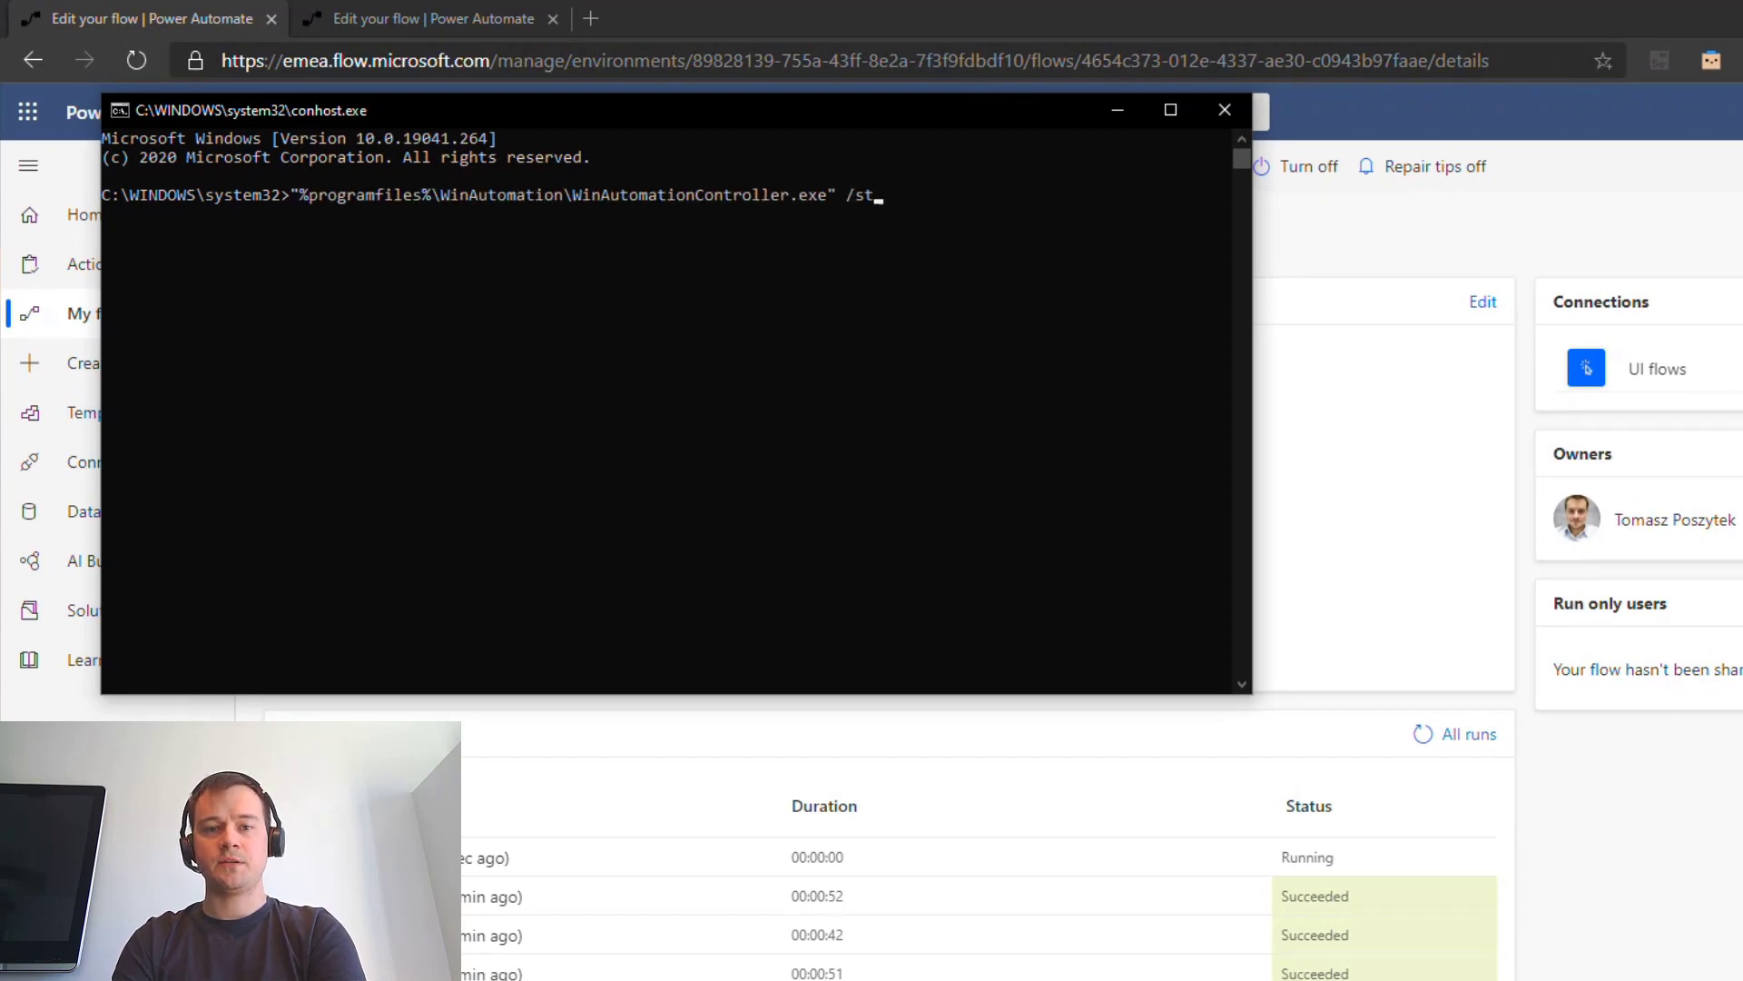
{"action": "type", "text": "art \"/My Processes/Tests/Contoso Re"}
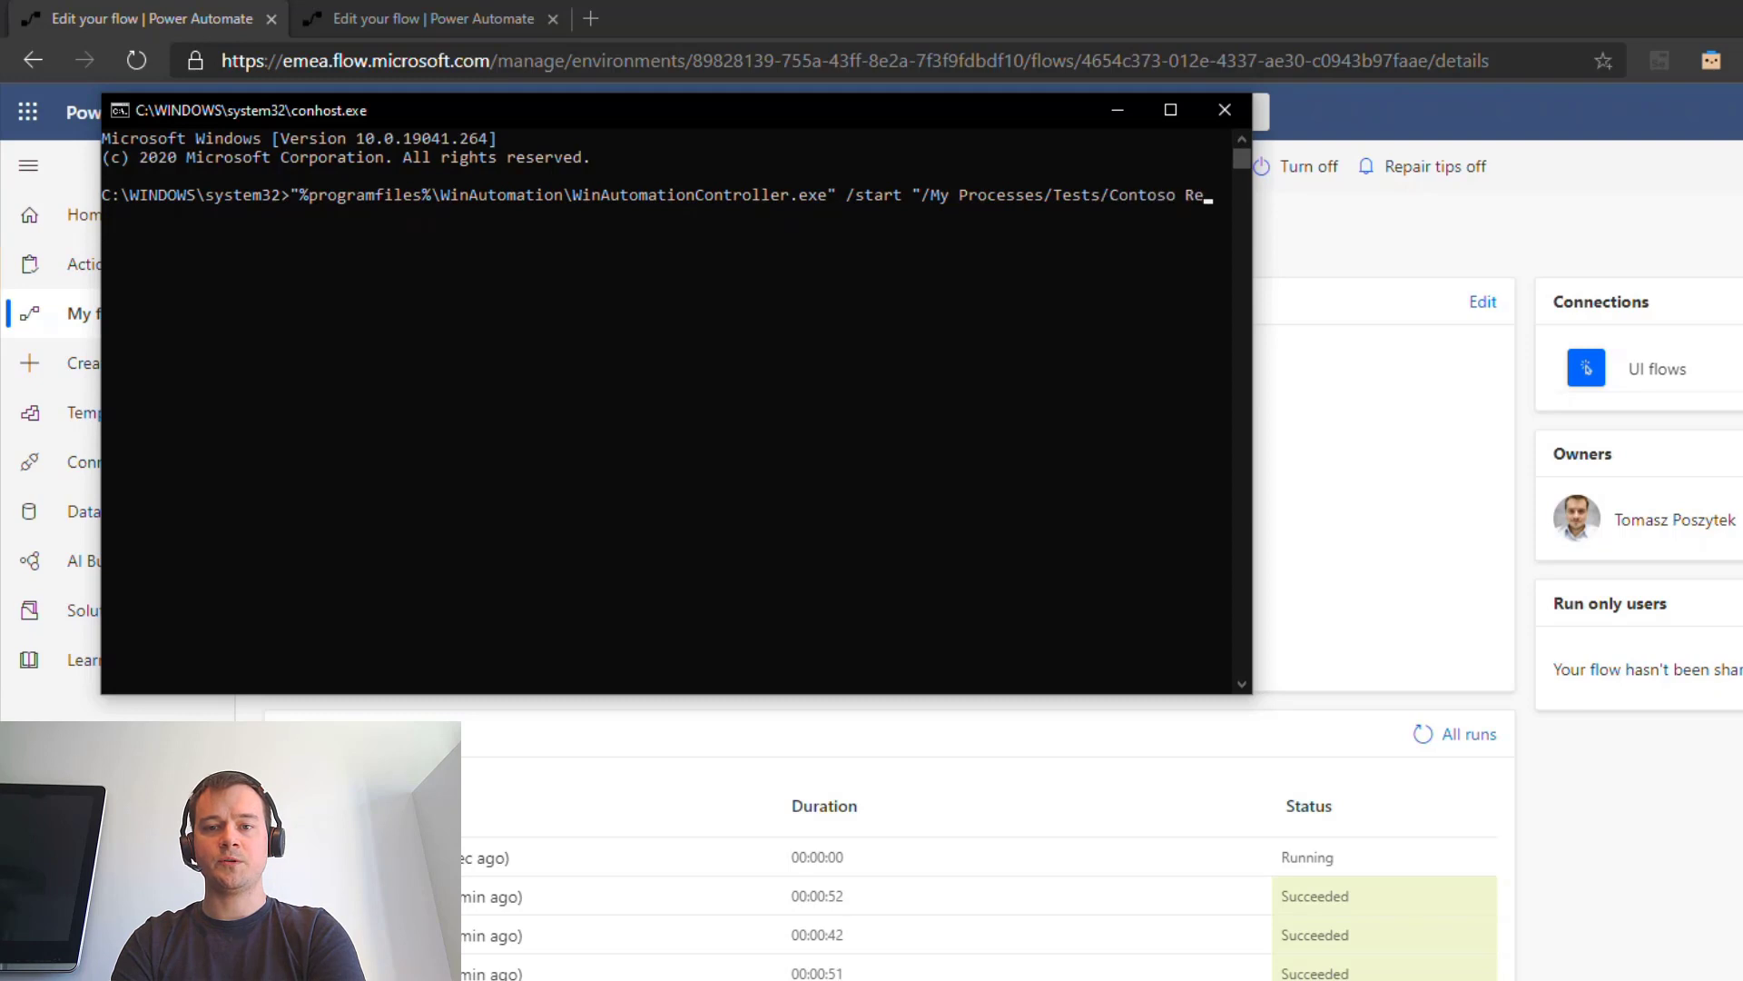
{"action": "type", "text": "corder\" \"John Snow"}
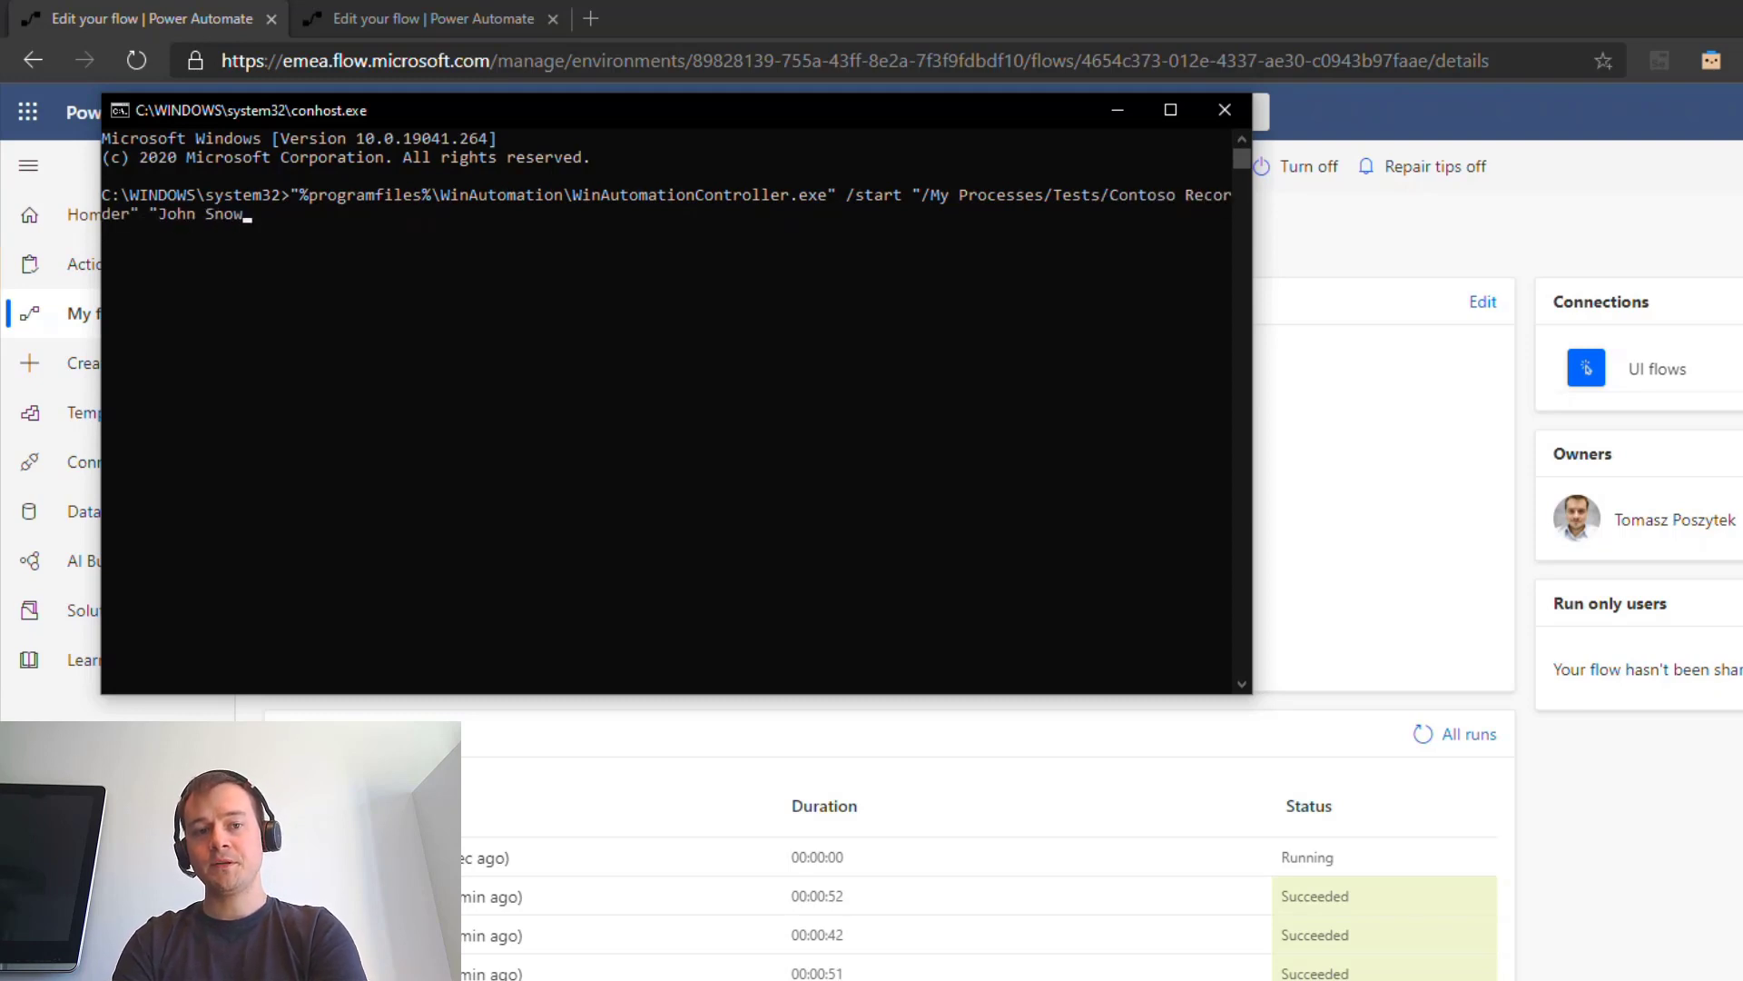
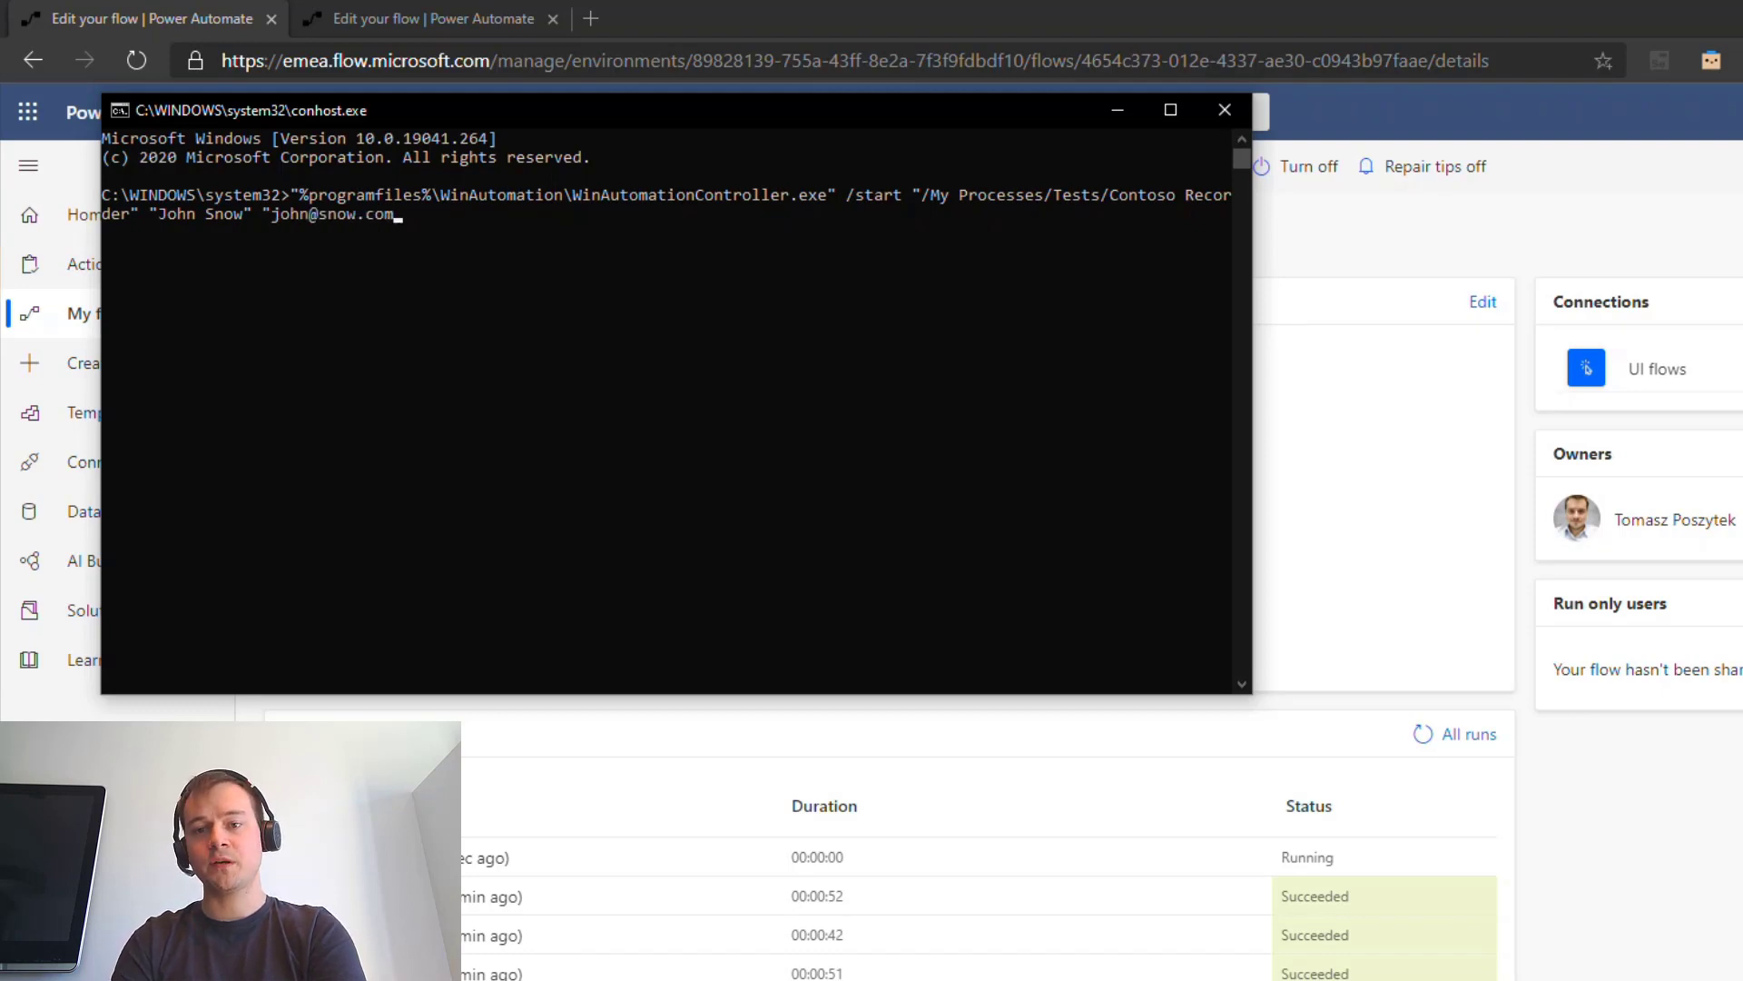
{"action": "type", "text": "\" 2345"}
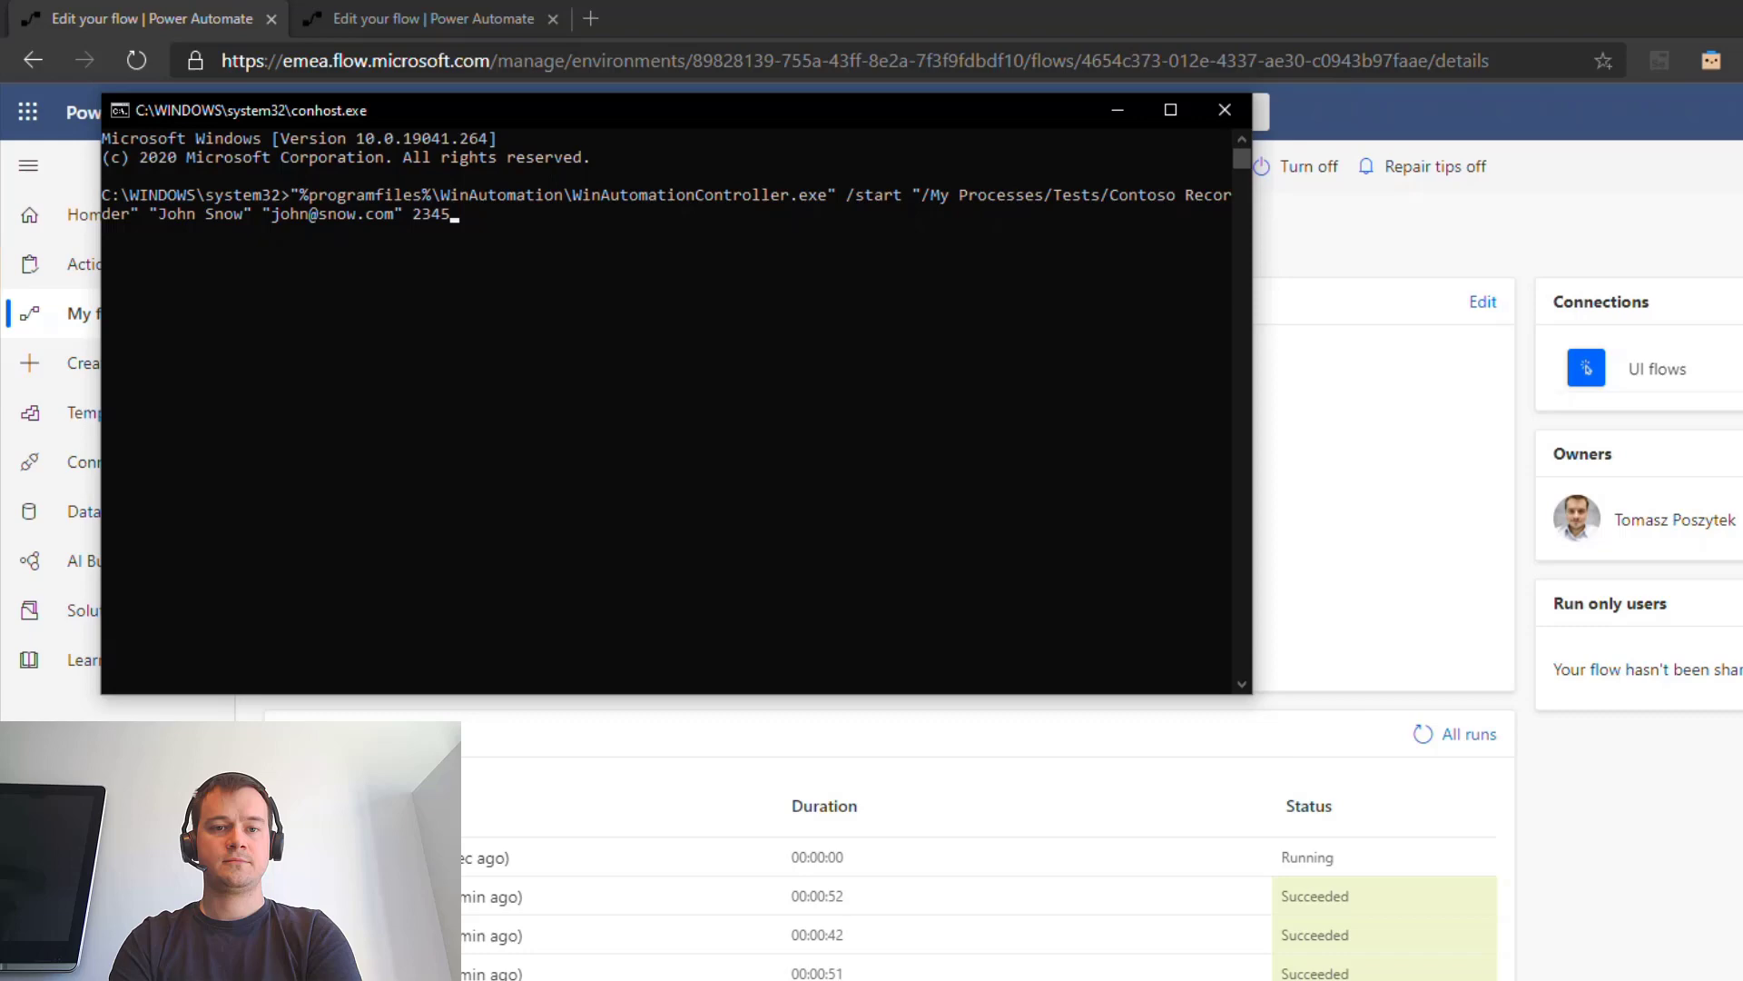
{"action": "type", "text": " Paid"}
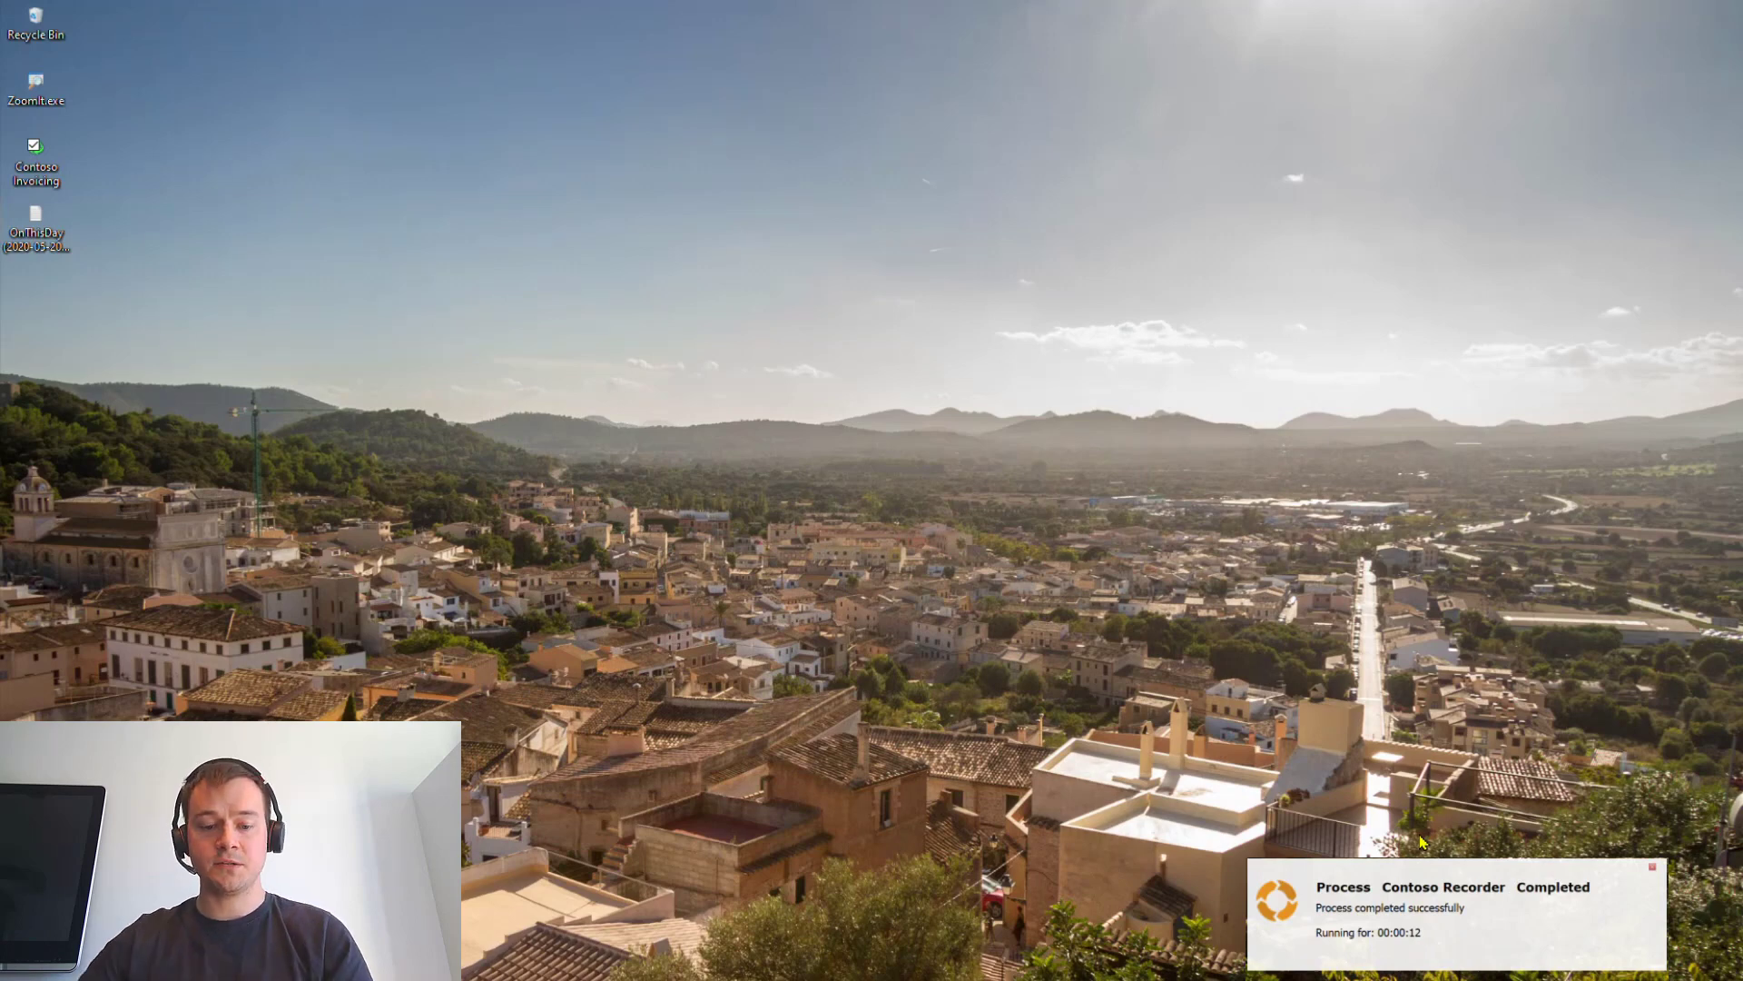
Step: Refresh the Get ID flow's details page and open the May 21, 04:55 PM run
{"action": "key", "text": "alt+Tab"}
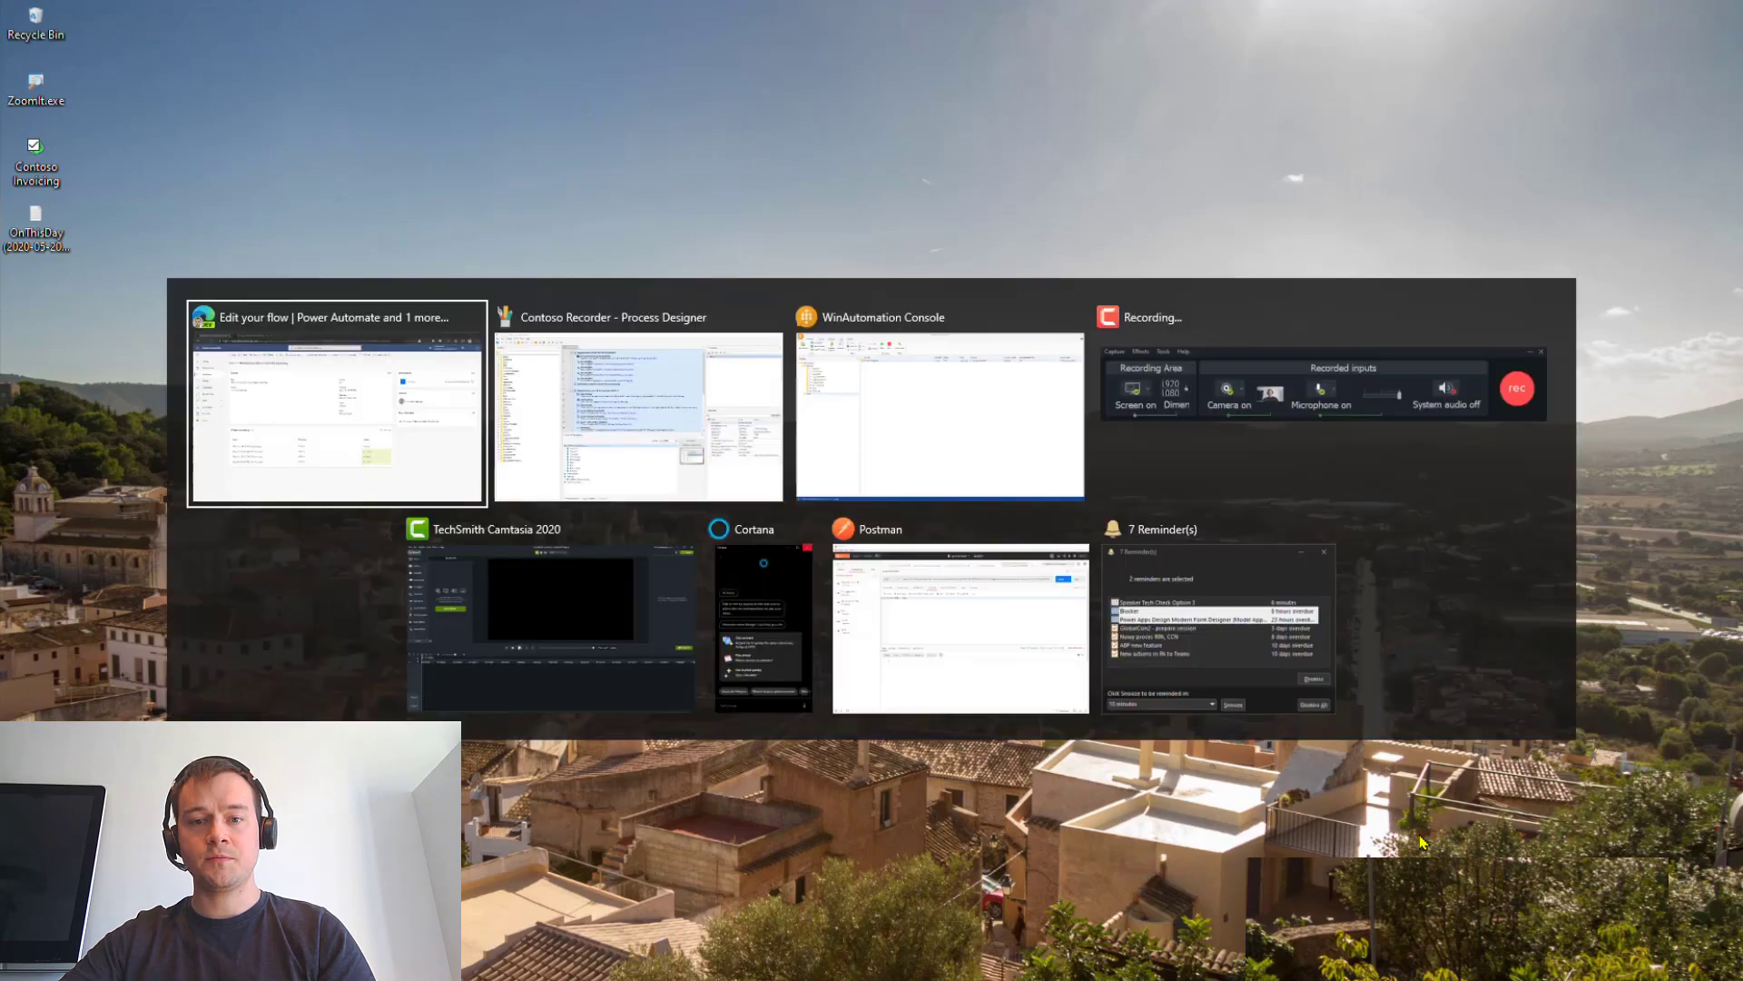
{"action": "key", "text": "alt+Tab"}
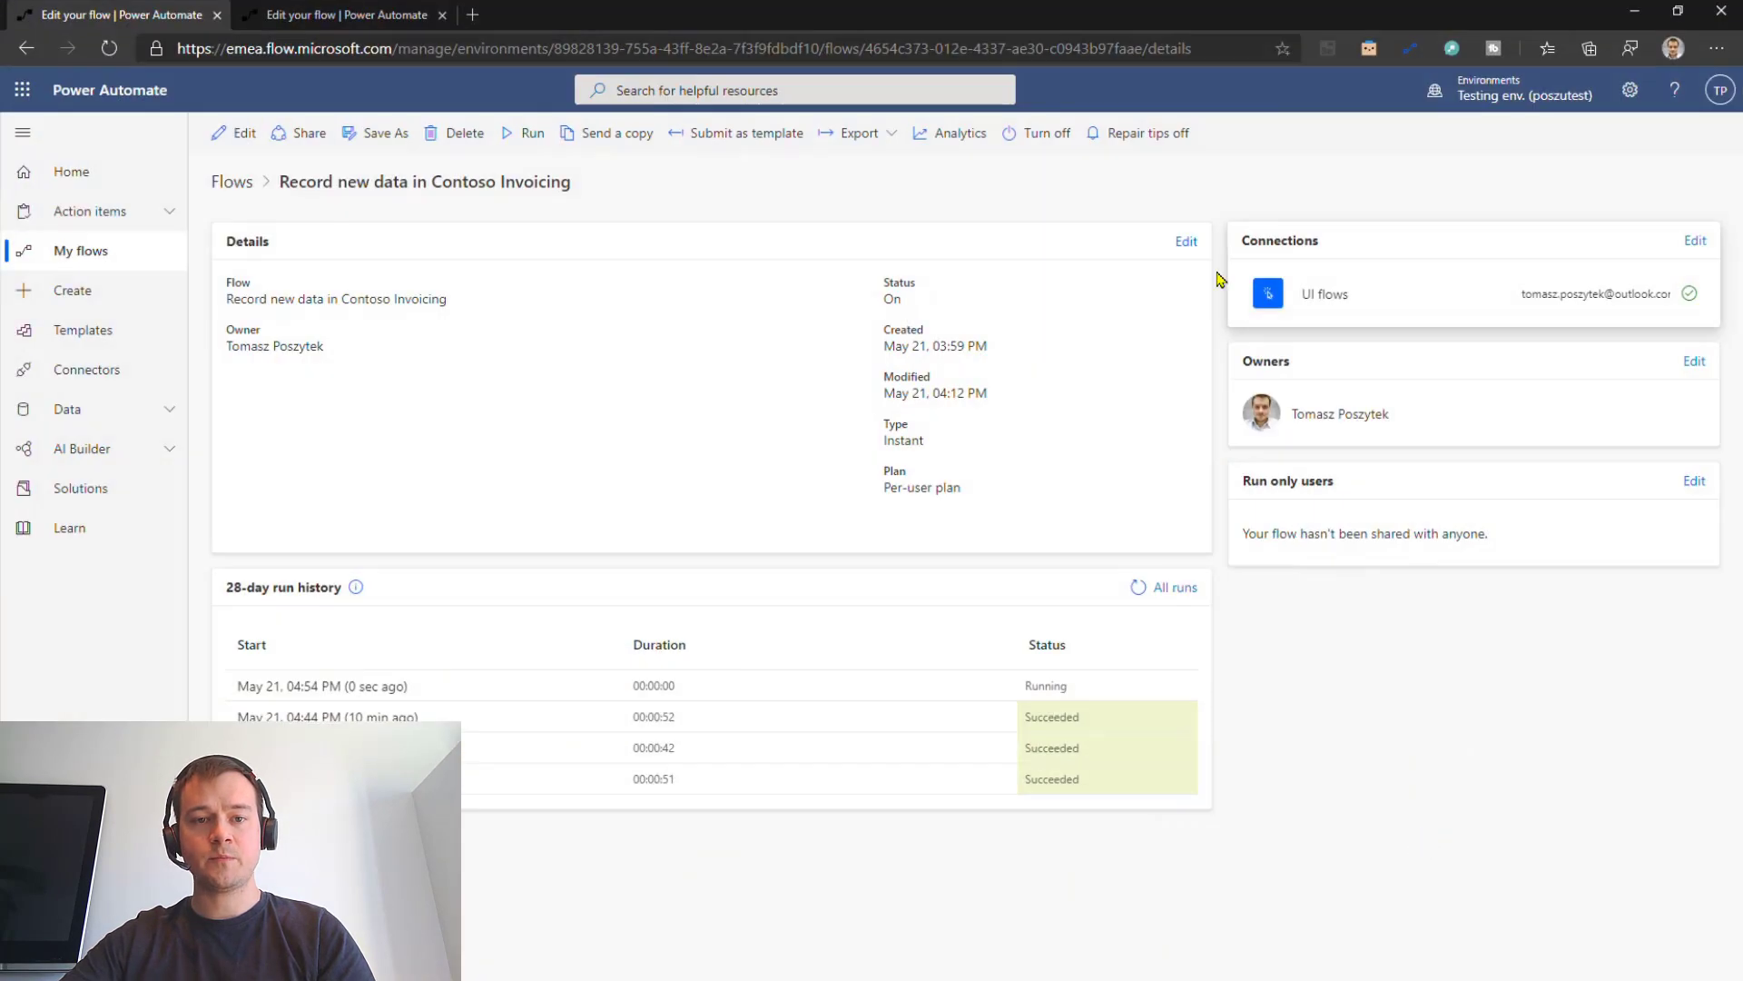
{"action": "left_click", "coordinate": [396, 16]}
{"action": "key", "text": "F5"}
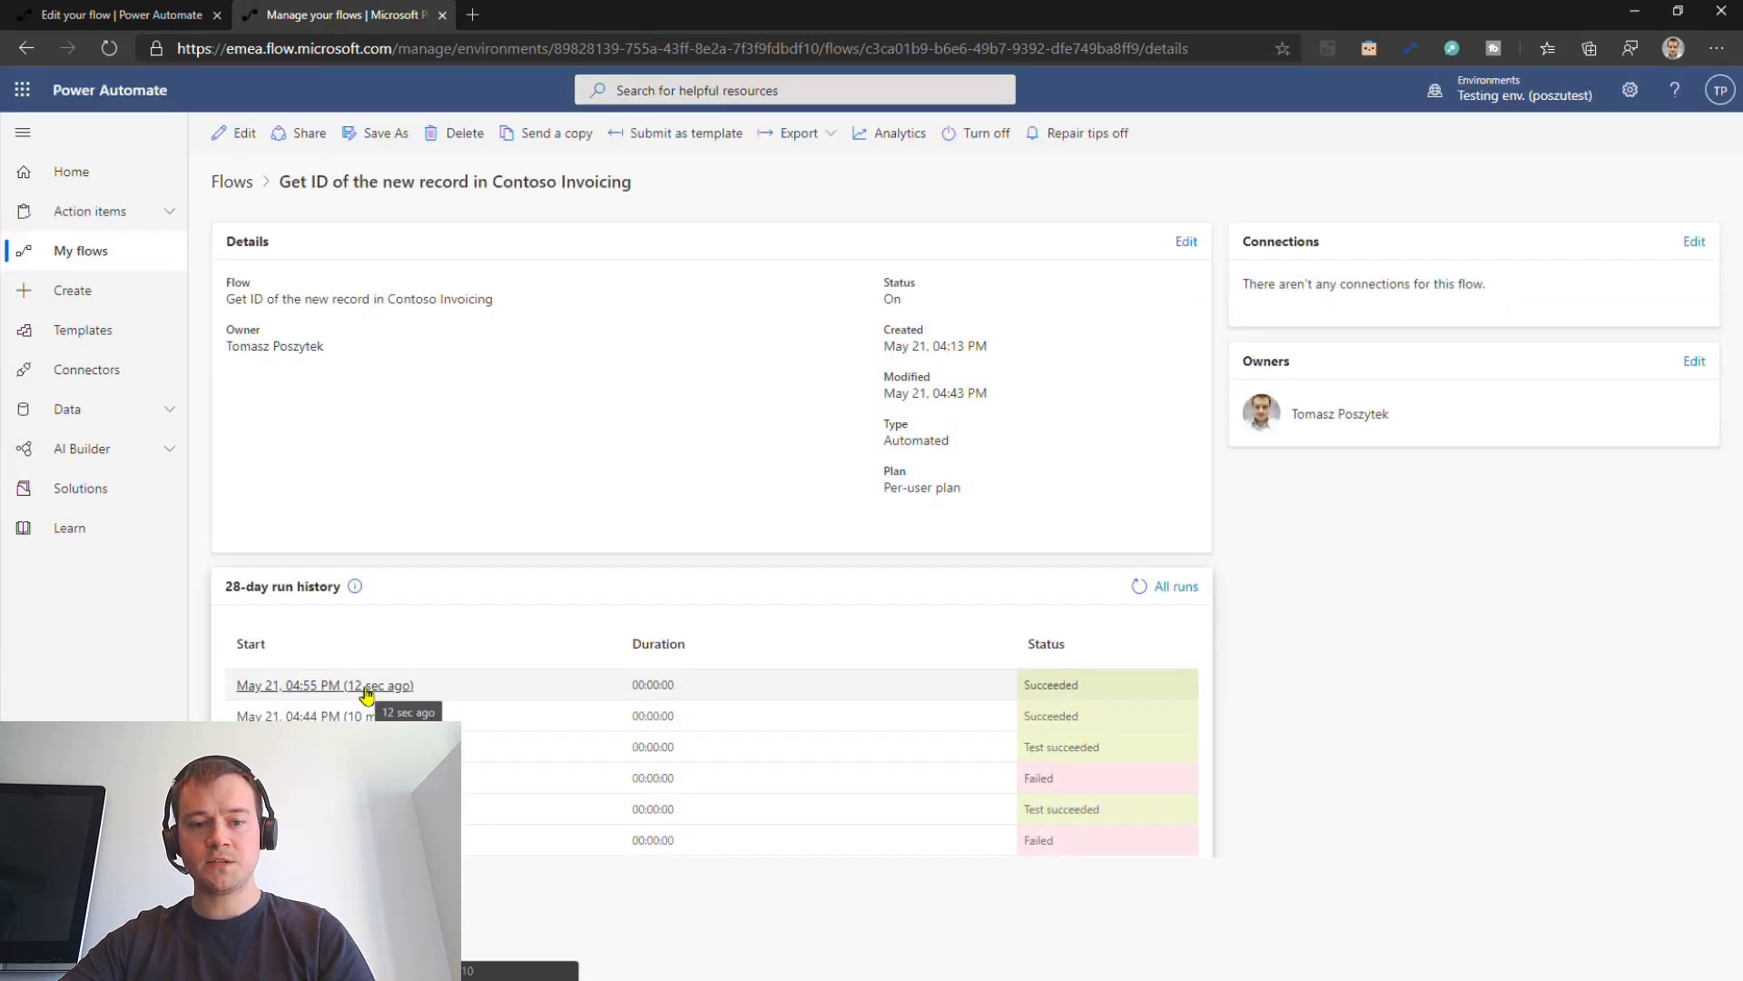
{"action": "left_click", "coordinate": [368, 688]}
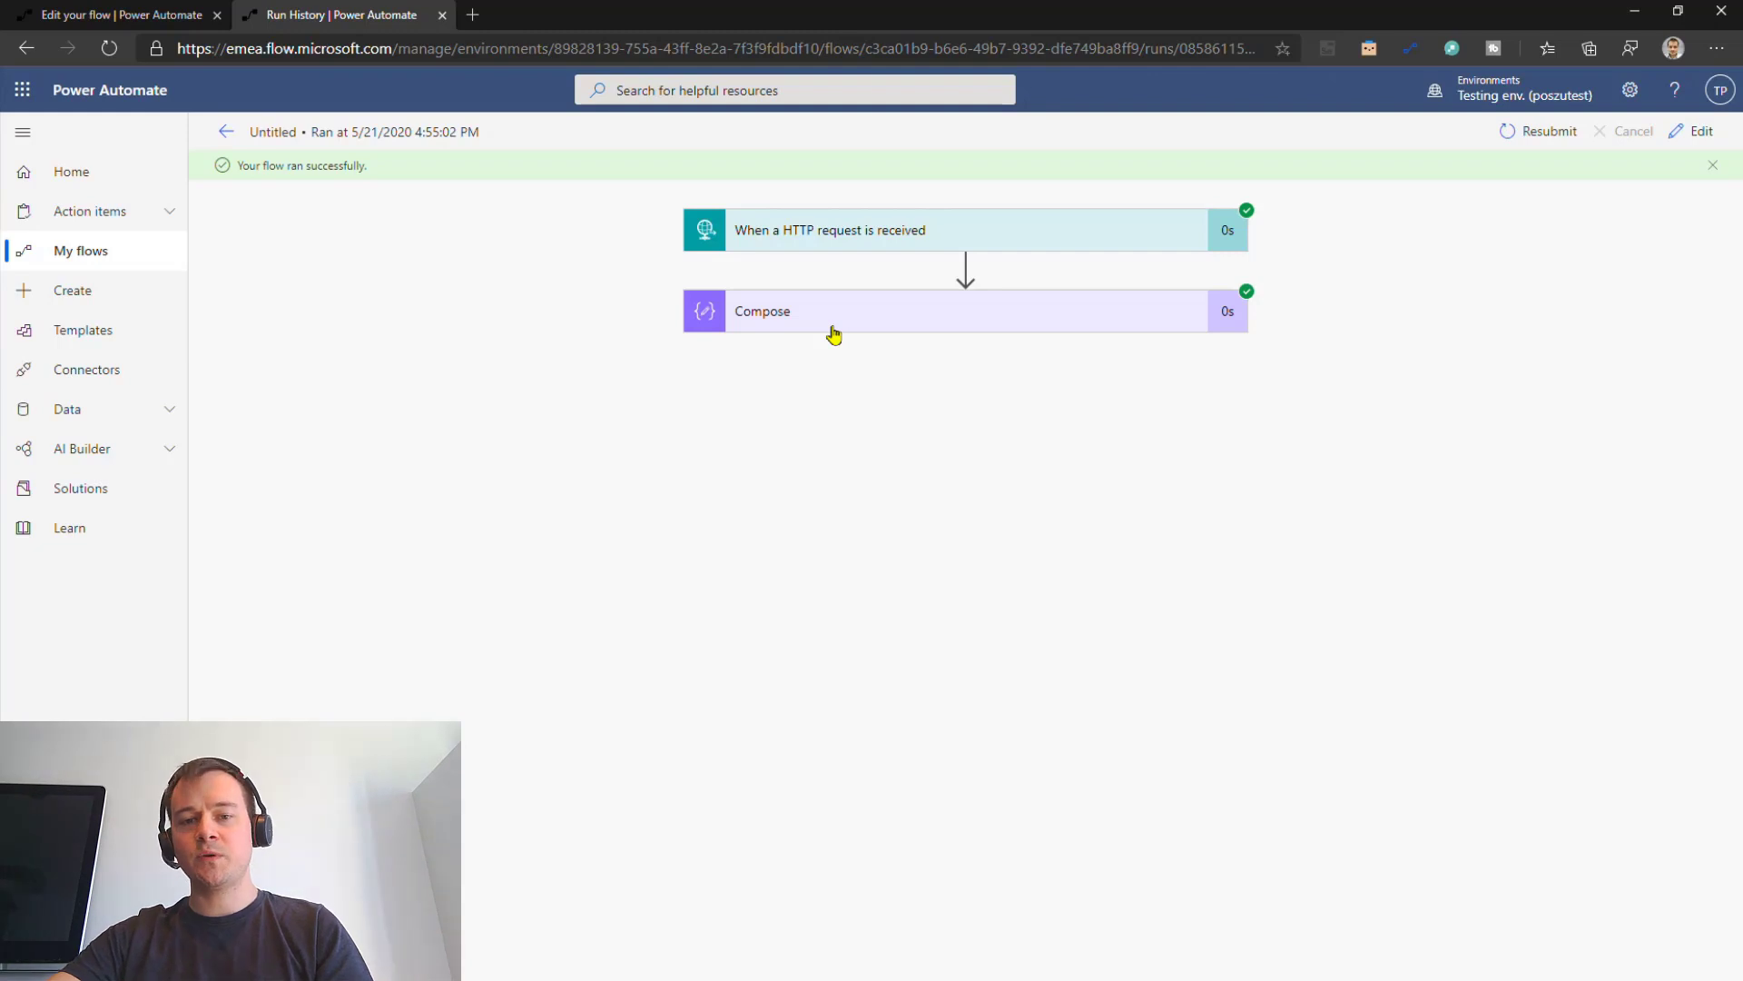
Step: Expand the Compose step's results and select its output value 1054
{"action": "left_click", "coordinate": [830, 328]}
{"action": "left_click", "coordinate": [813, 594]}
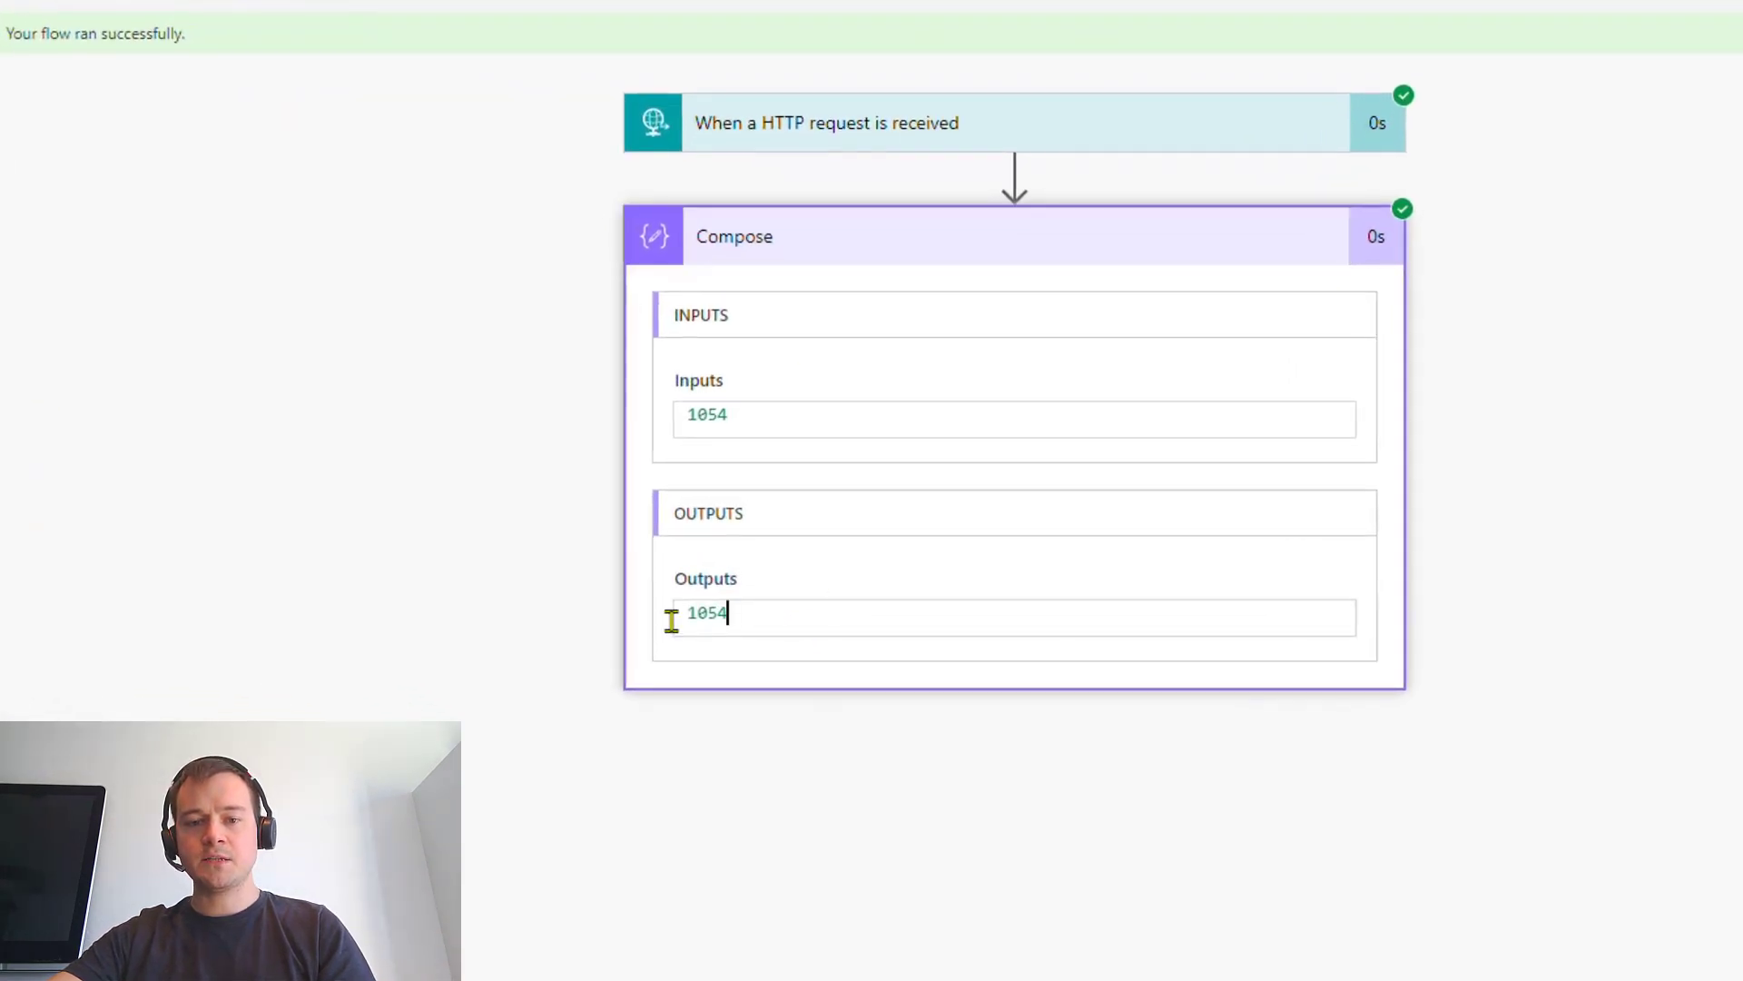
{"action": "key", "text": "ctrl+a"}
{"action": "left_click", "coordinate": [650, 774]}
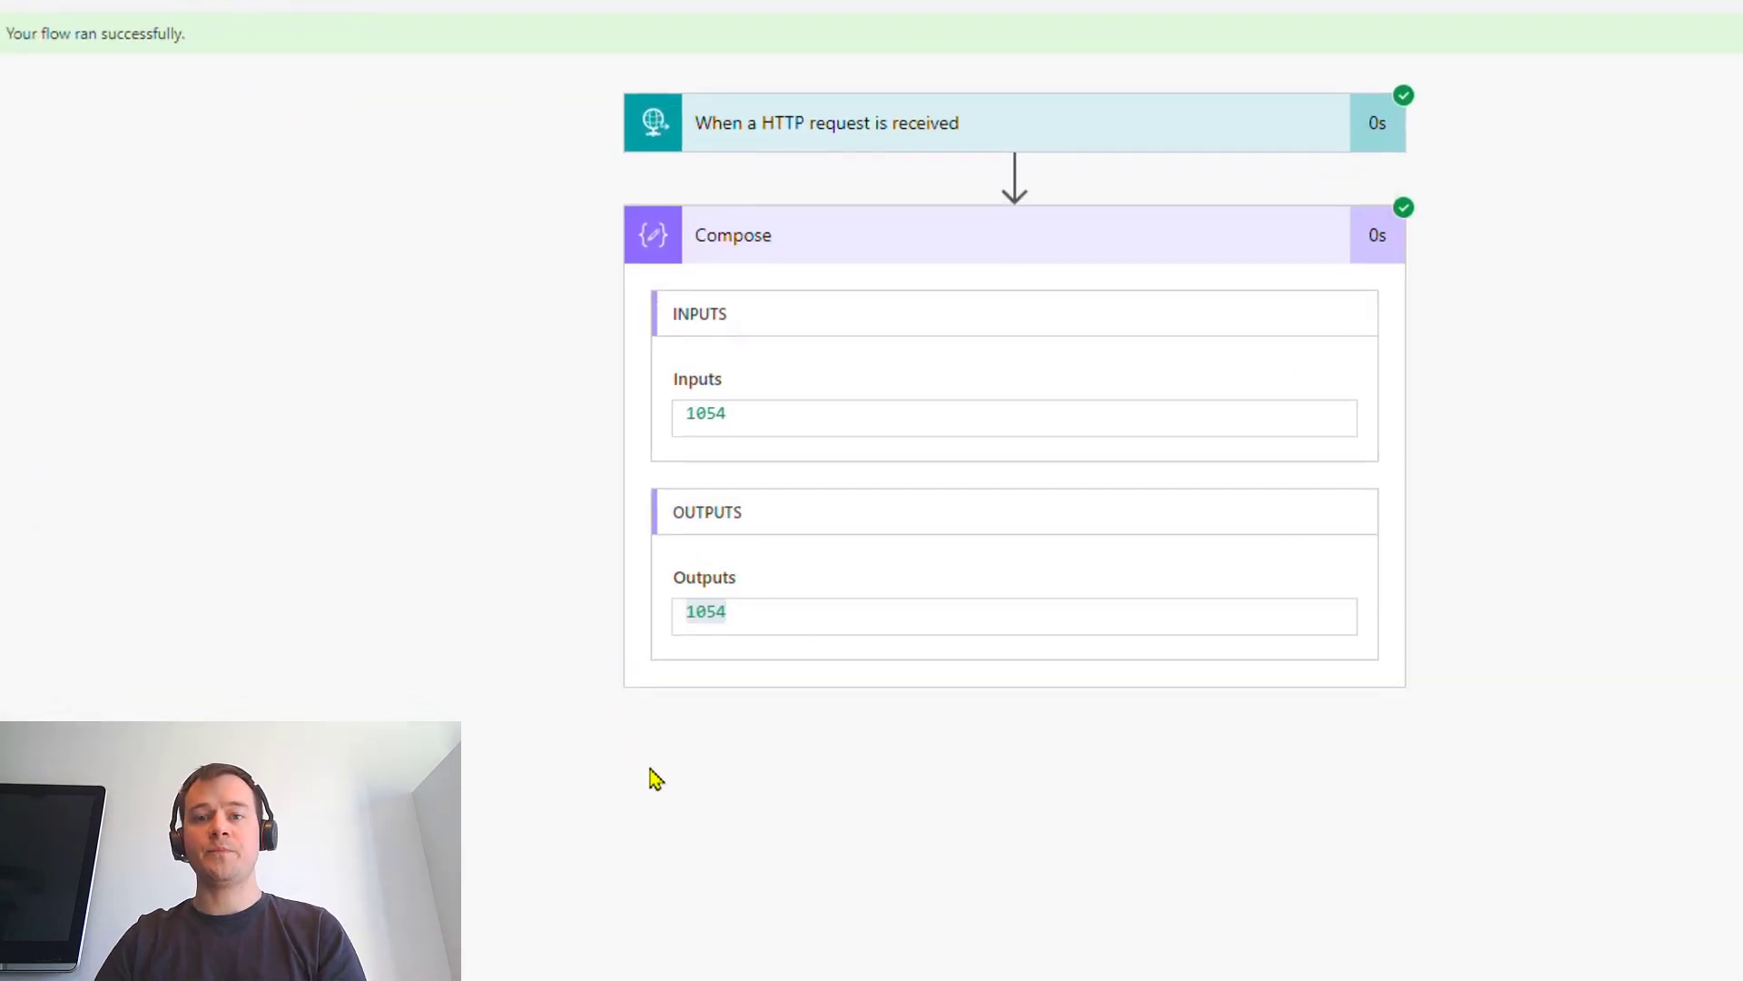